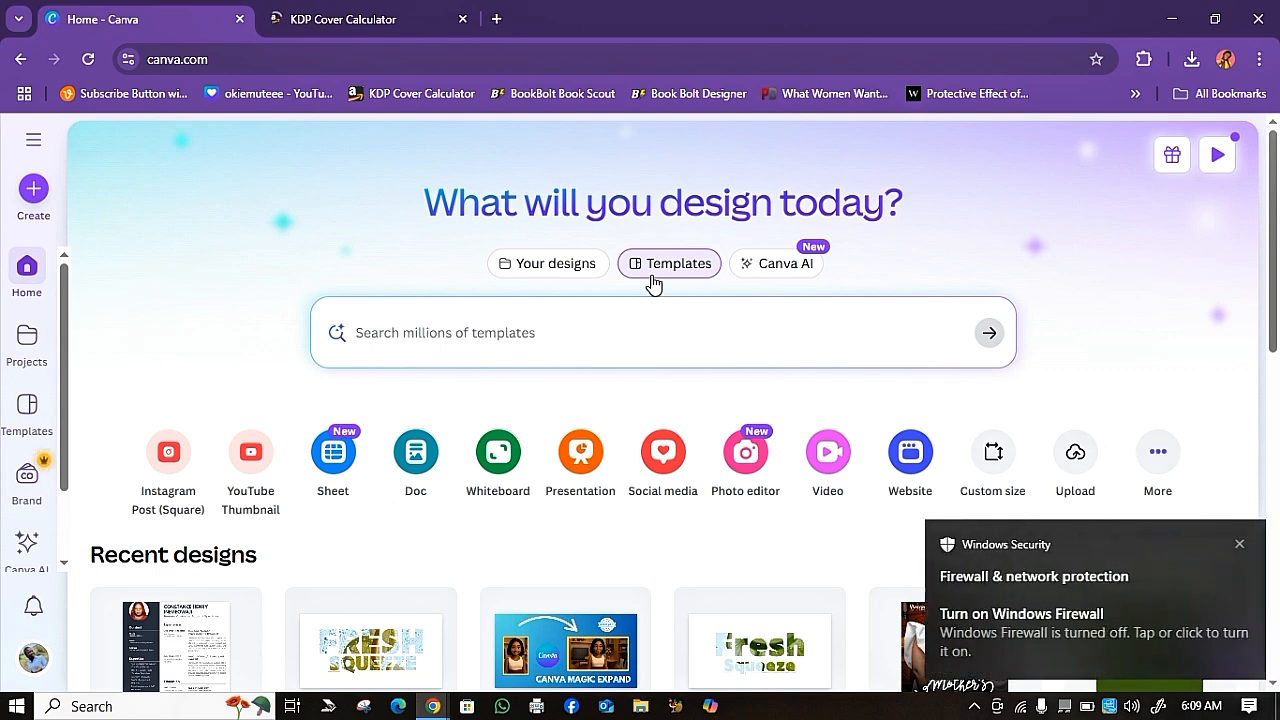
Dismiss the Windows Security notification and switch to the KDP Cover Calculator
left_click(1239, 546)
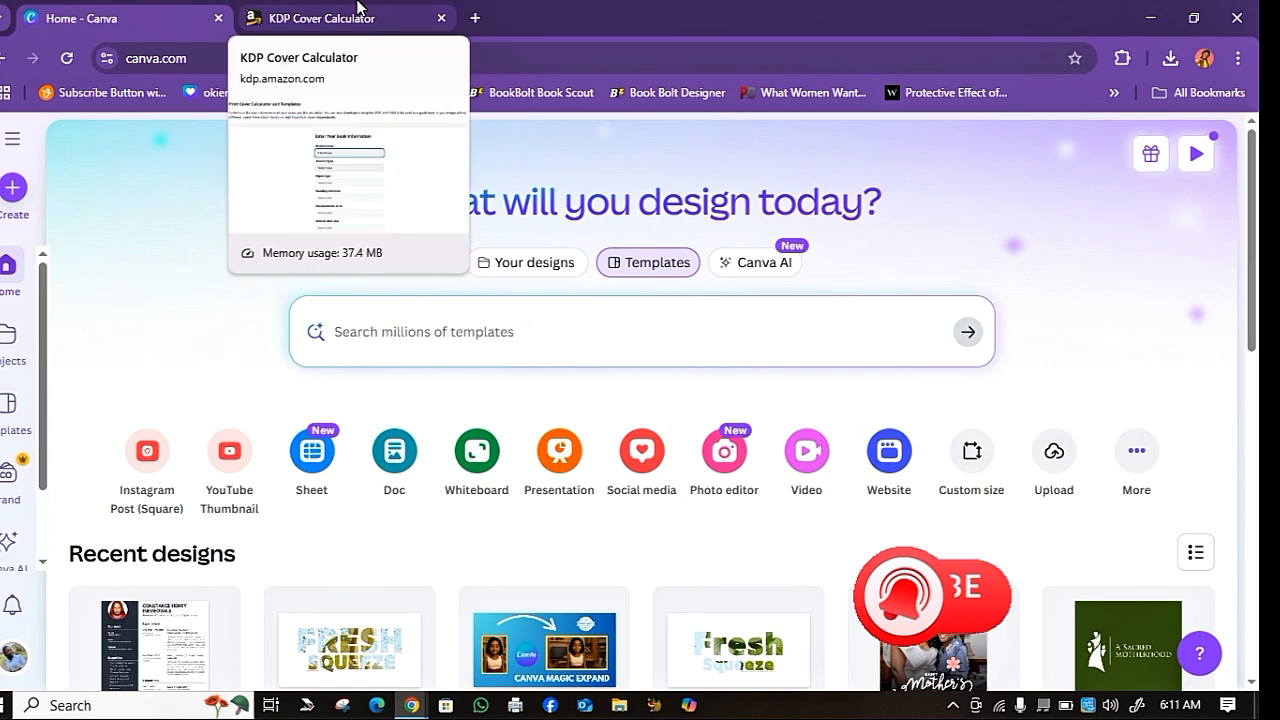
left_click(358, 8)
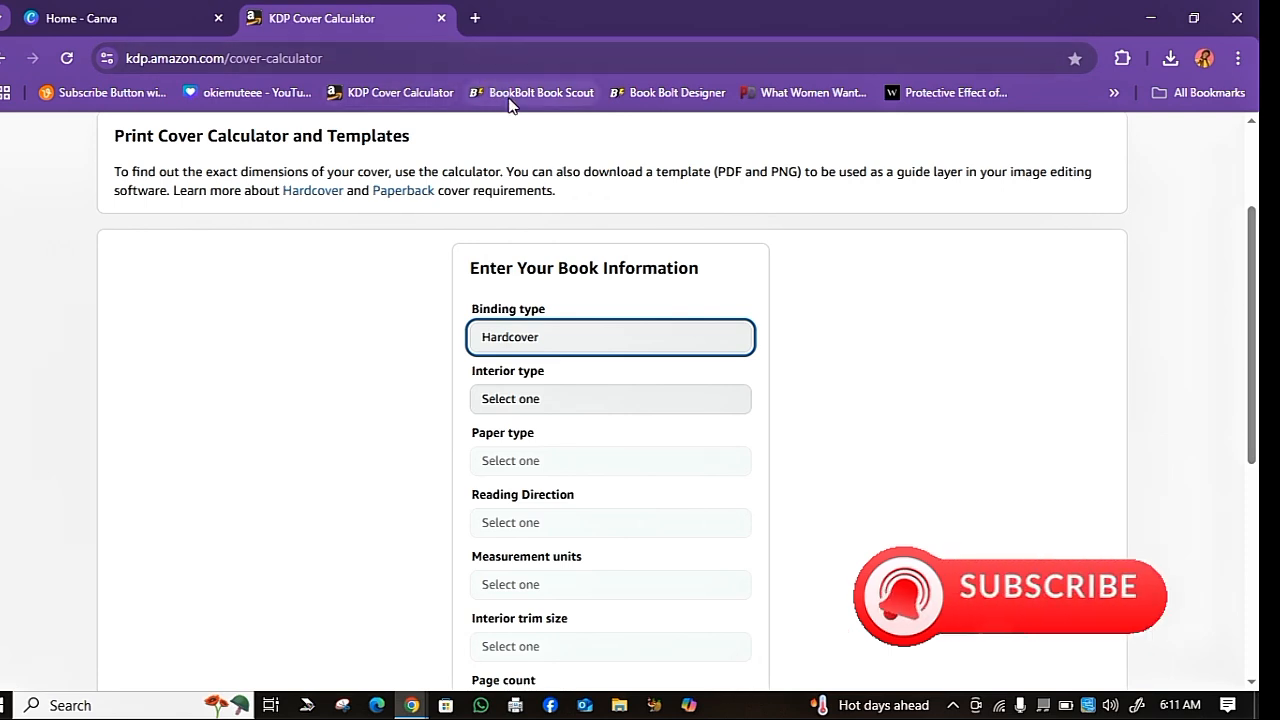
Set the book's binding type to Paperback and its interior type to Premium color
left_click(552, 348)
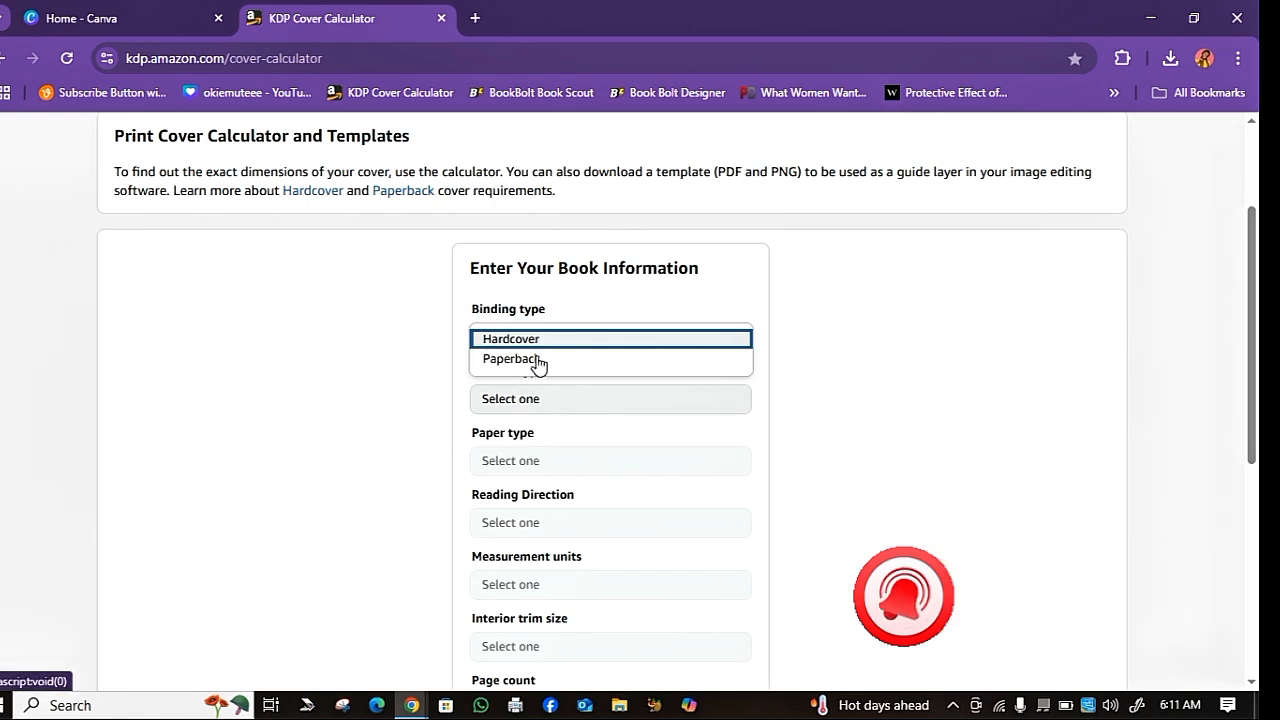
left_click(522, 361)
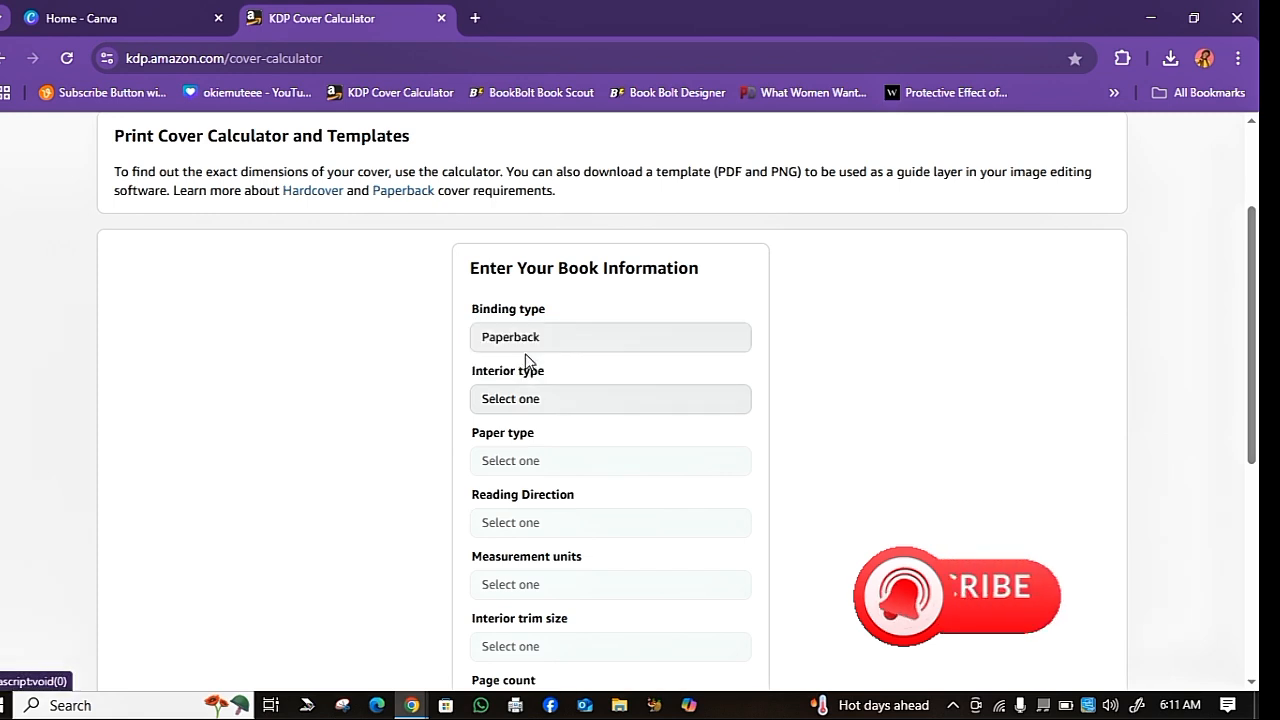
left_click(604, 416)
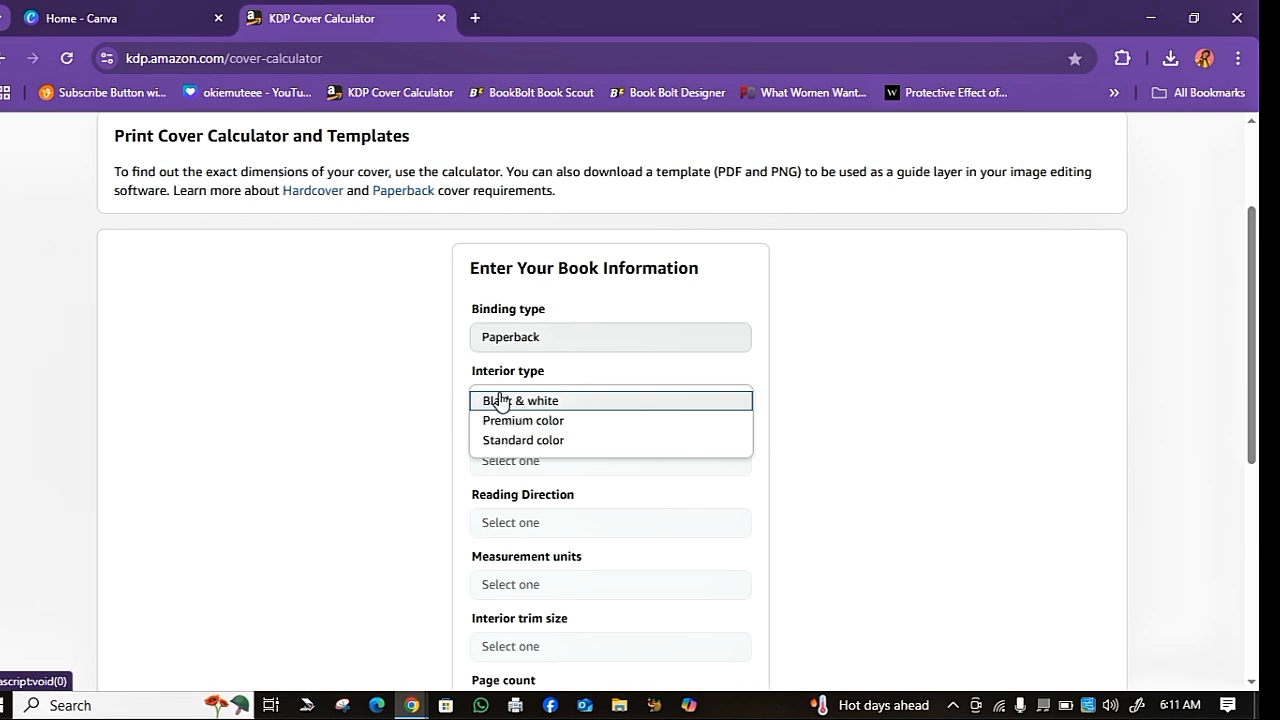
left_click(537, 423)
left_click(571, 390)
left_click(569, 400)
left_click(541, 412)
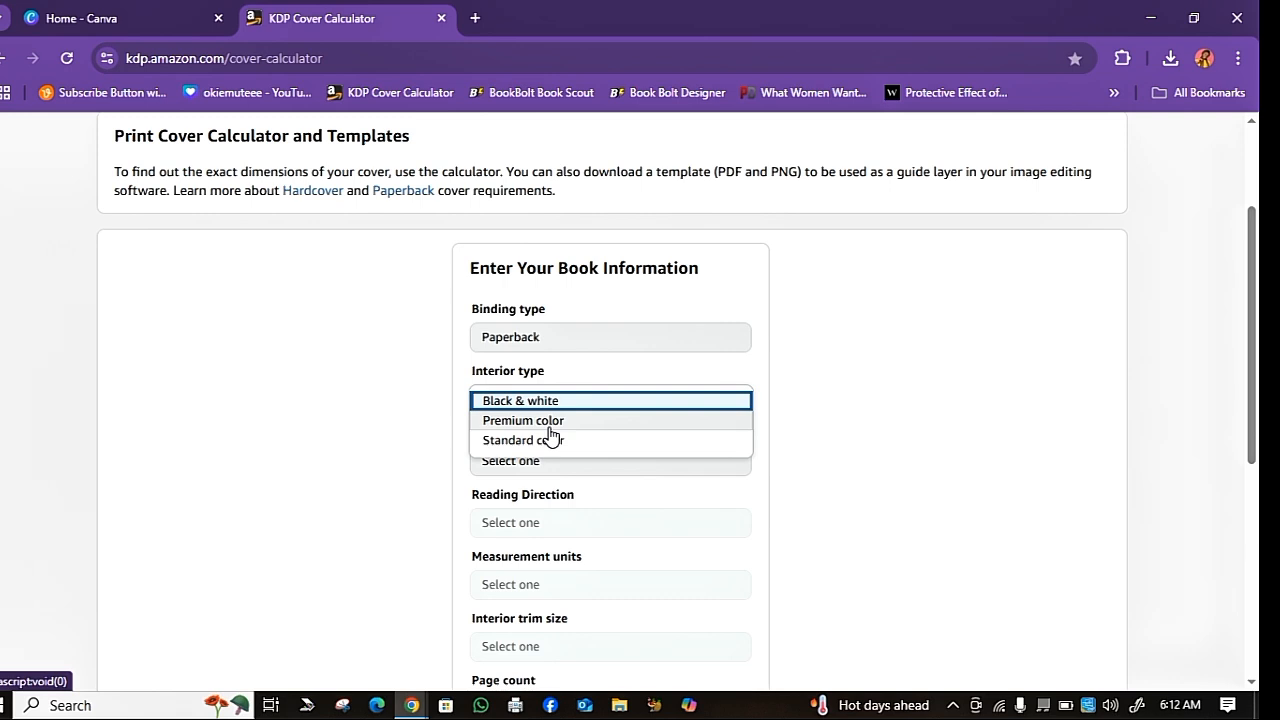
left_click(523, 420)
Set the paper type to White paper and the reading direction to Left to Right
left_click(546, 460)
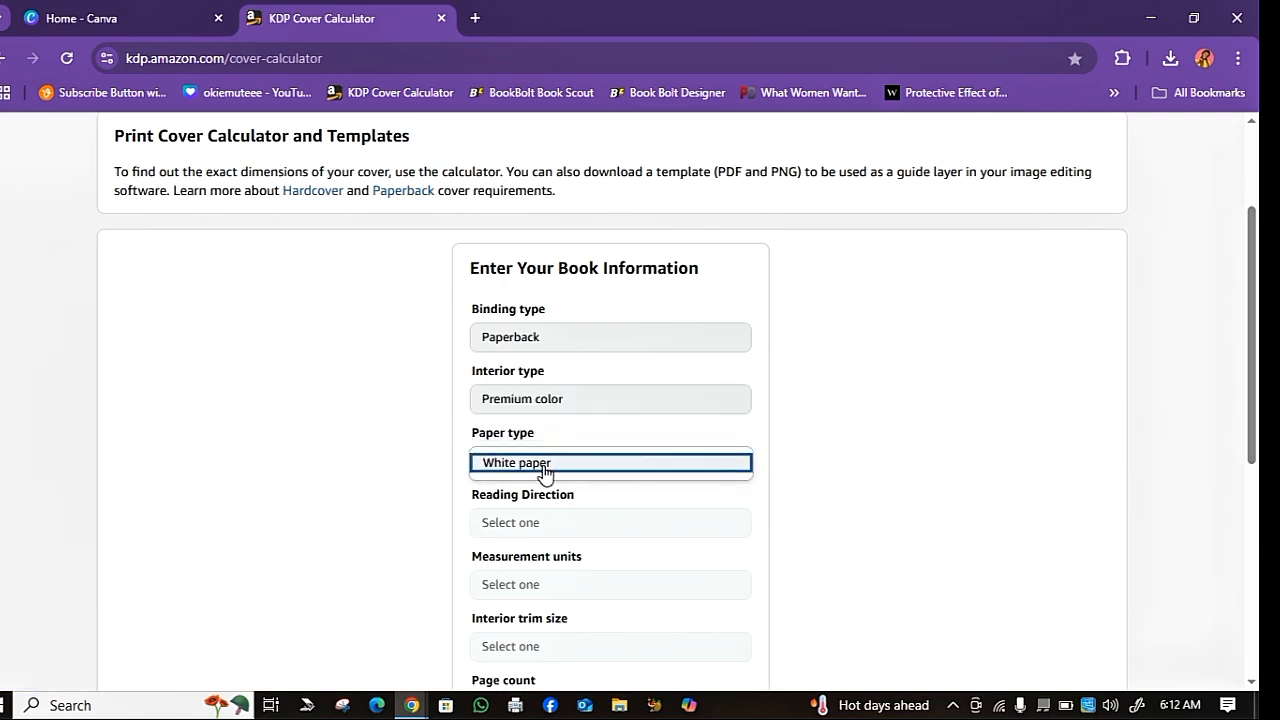
left_click(544, 470)
left_click(578, 534)
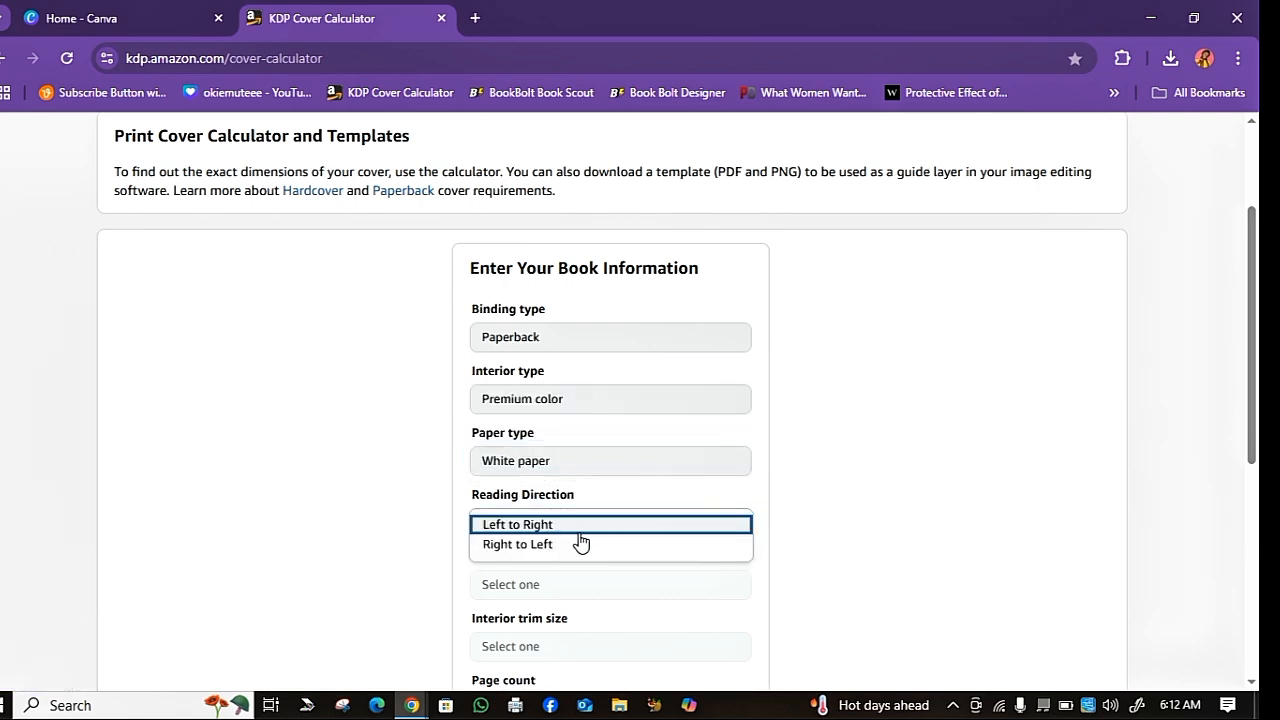
left_click(492, 525)
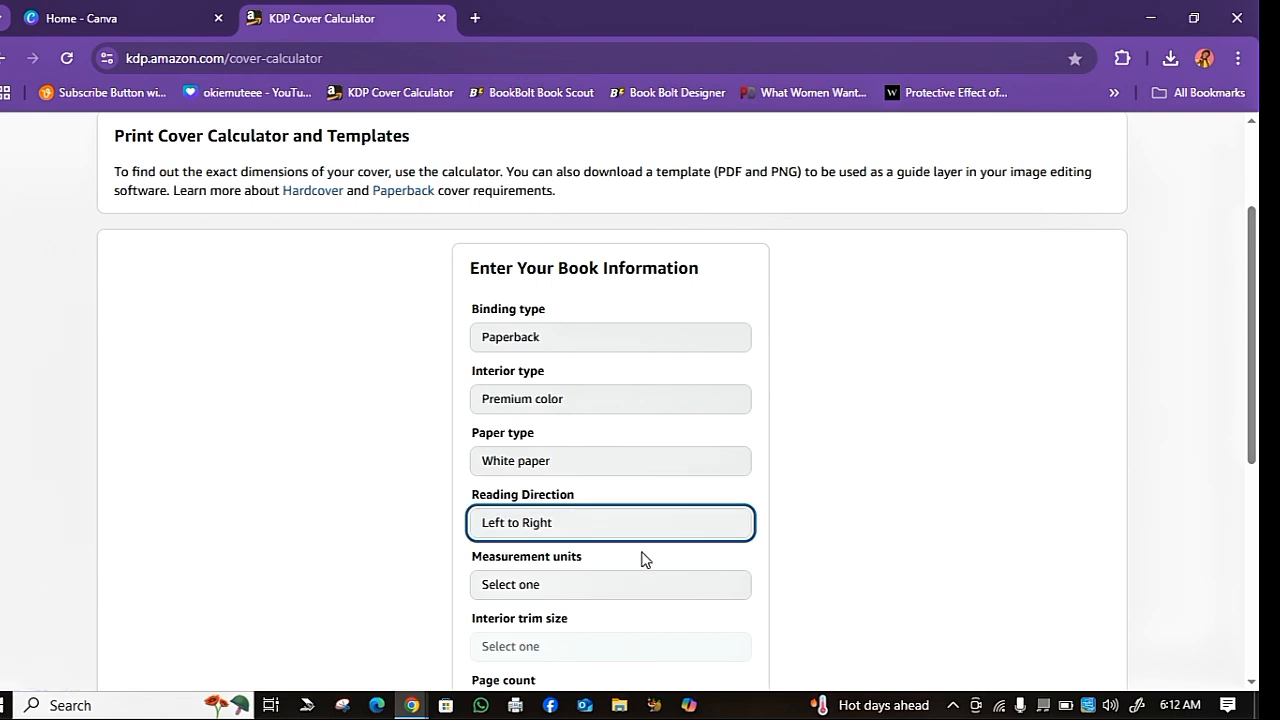
Set the measurement units to Inches and the interior trim size to 6 x 9 in
scroll(522, 555, "down", 2)
left_click(560, 432)
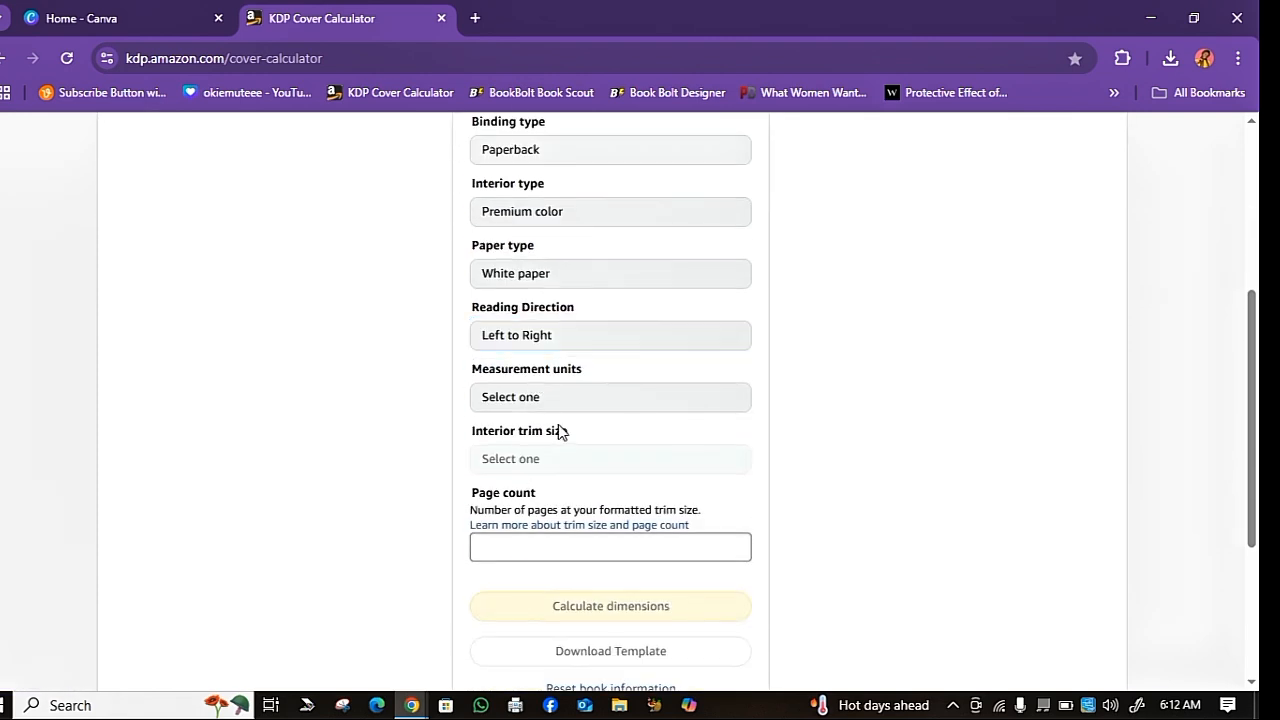
left_click(558, 400)
left_click(509, 400)
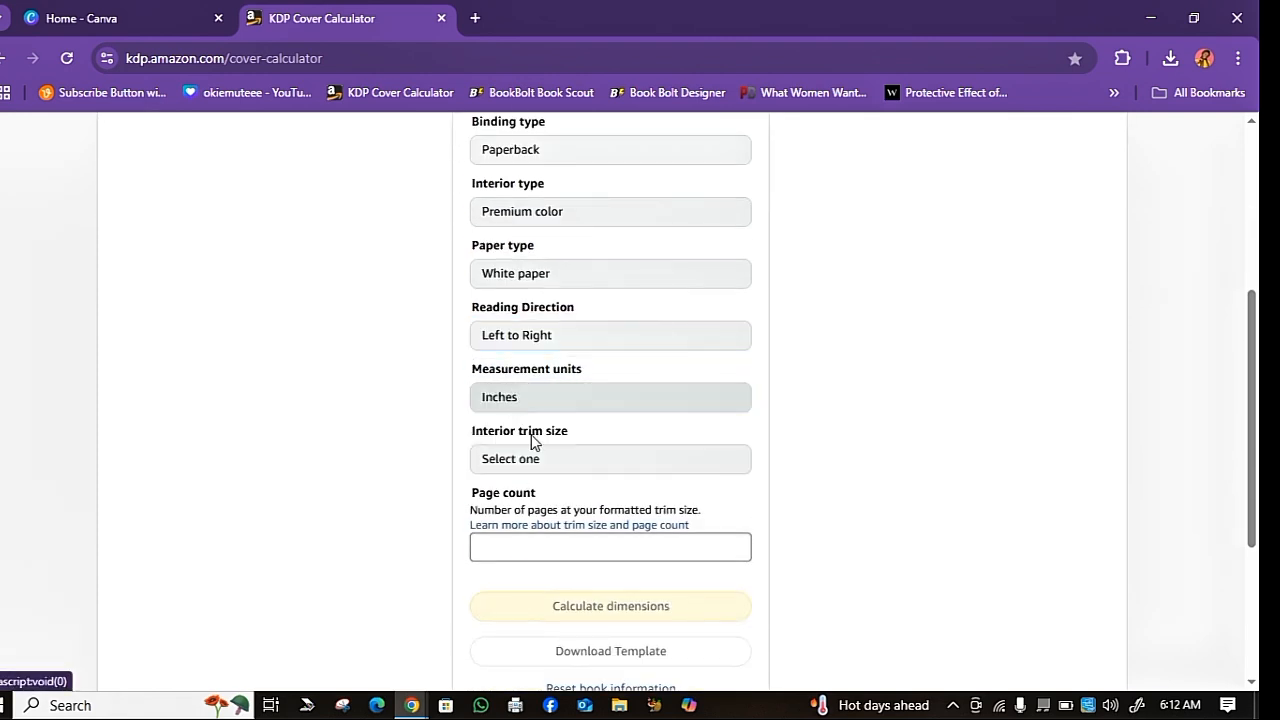
left_click(540, 458)
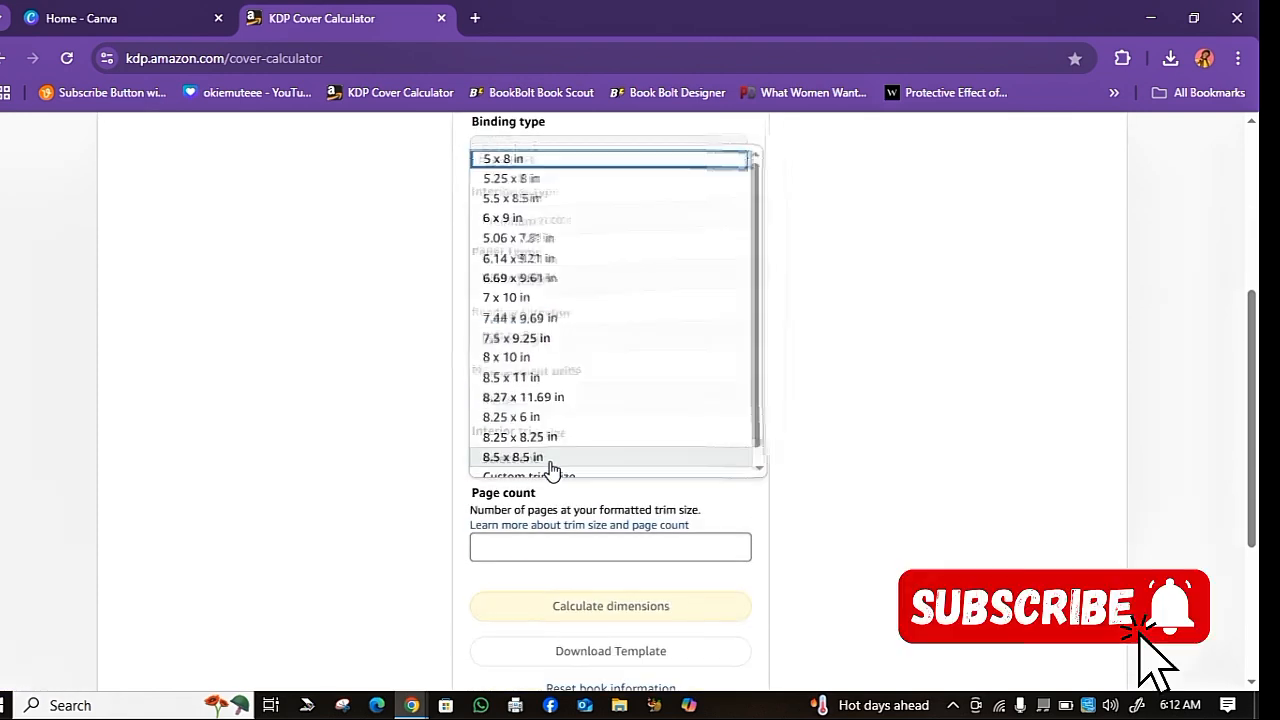
left_click(497, 222)
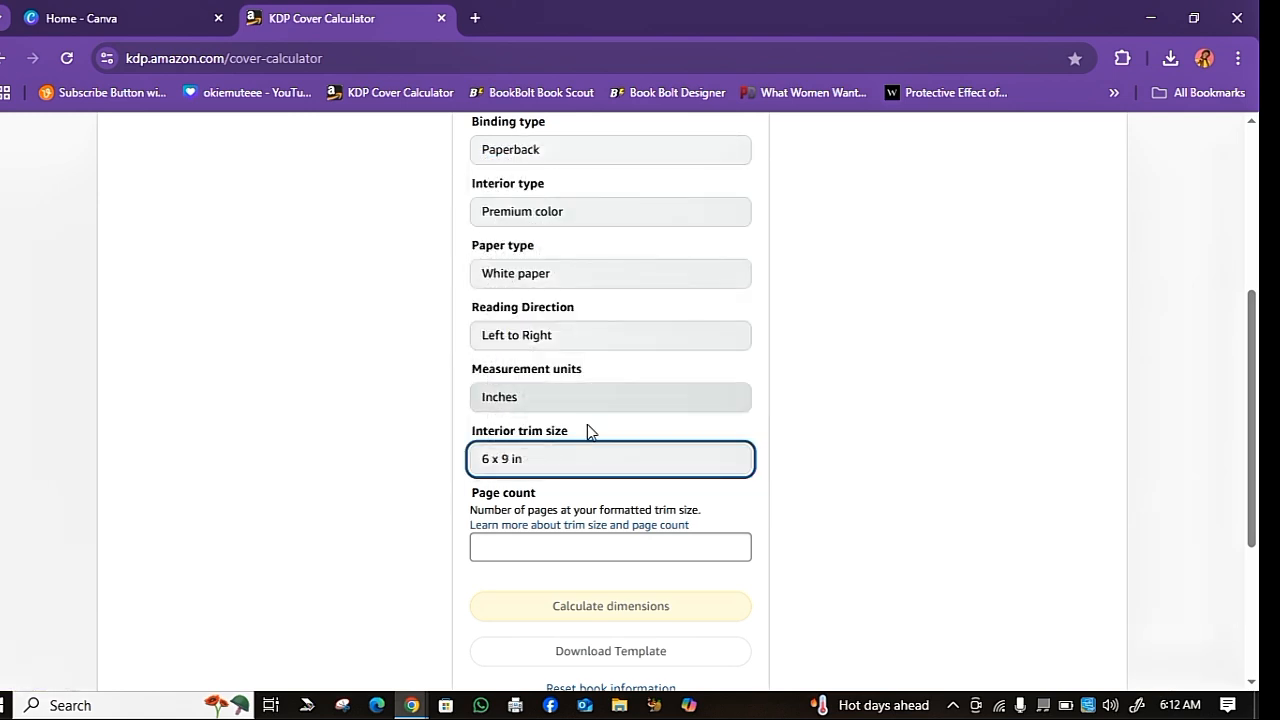
Set the page count to 50 and calculate the cover dimensions
scroll(590, 440, "down", 2)
left_click(532, 361)
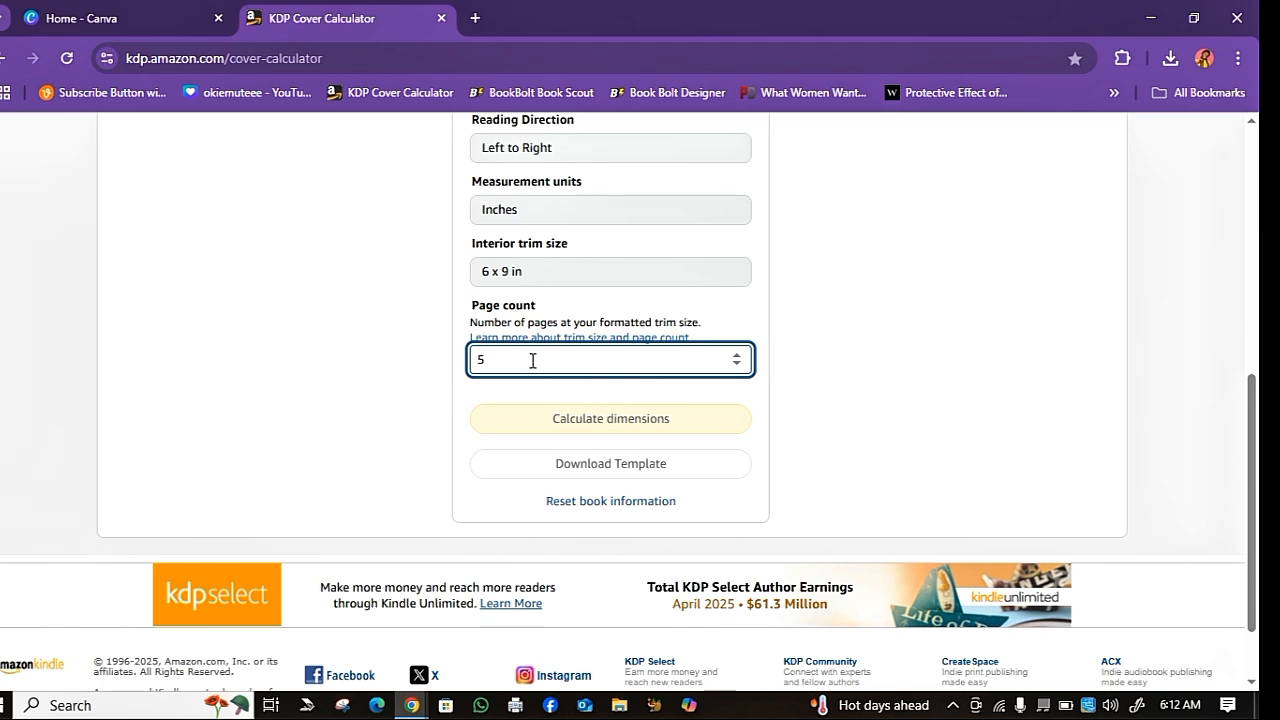
left_click(865, 390)
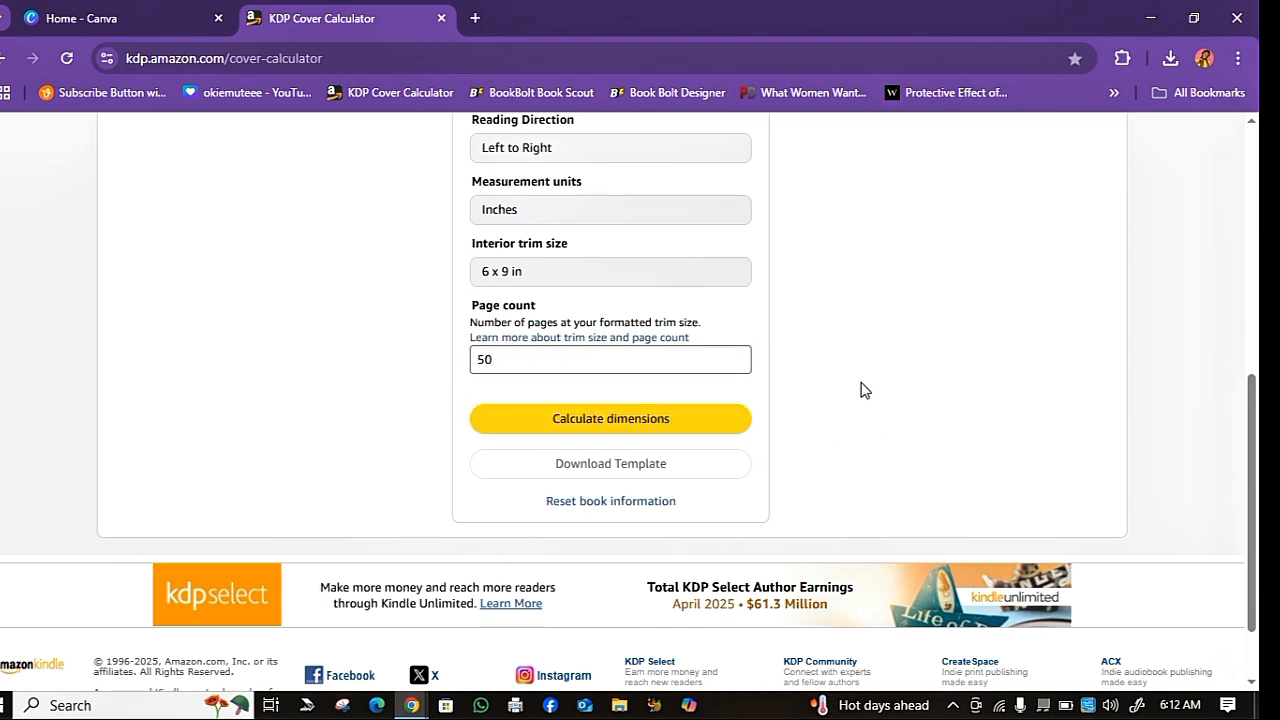
left_click(541, 421)
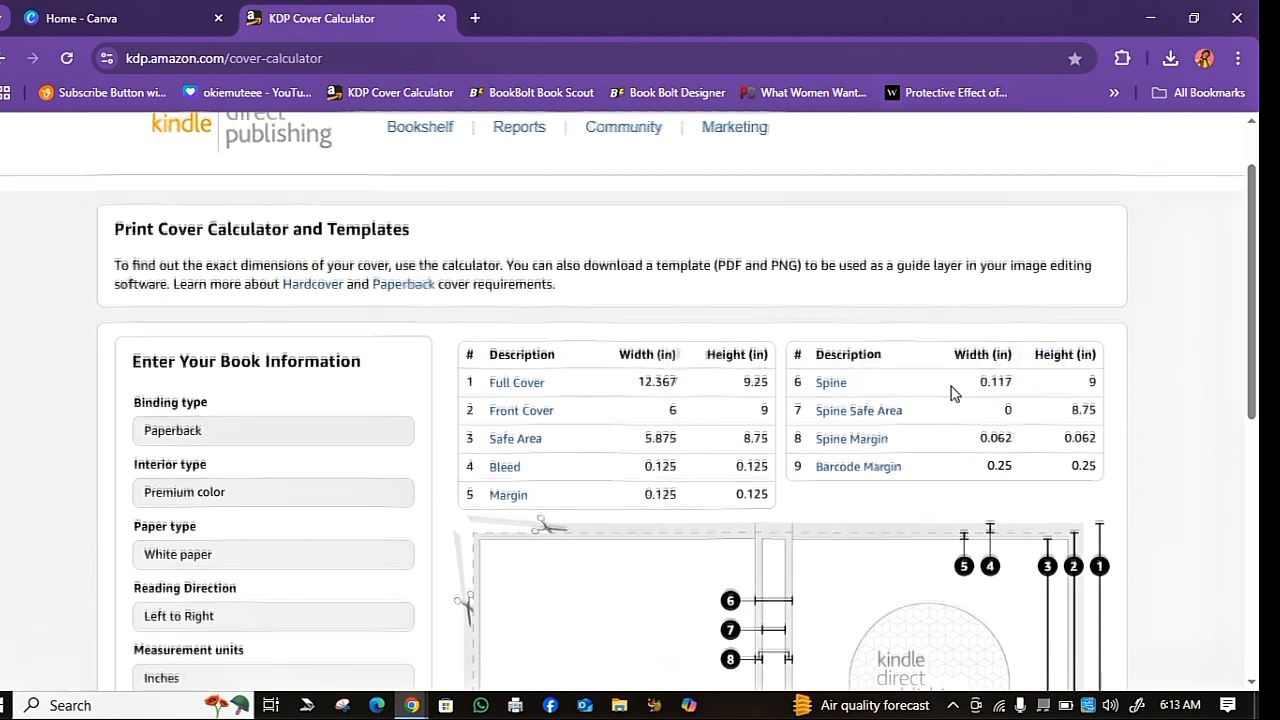
scroll(830, 376, "down", 3)
scroll(810, 388, "down", 2)
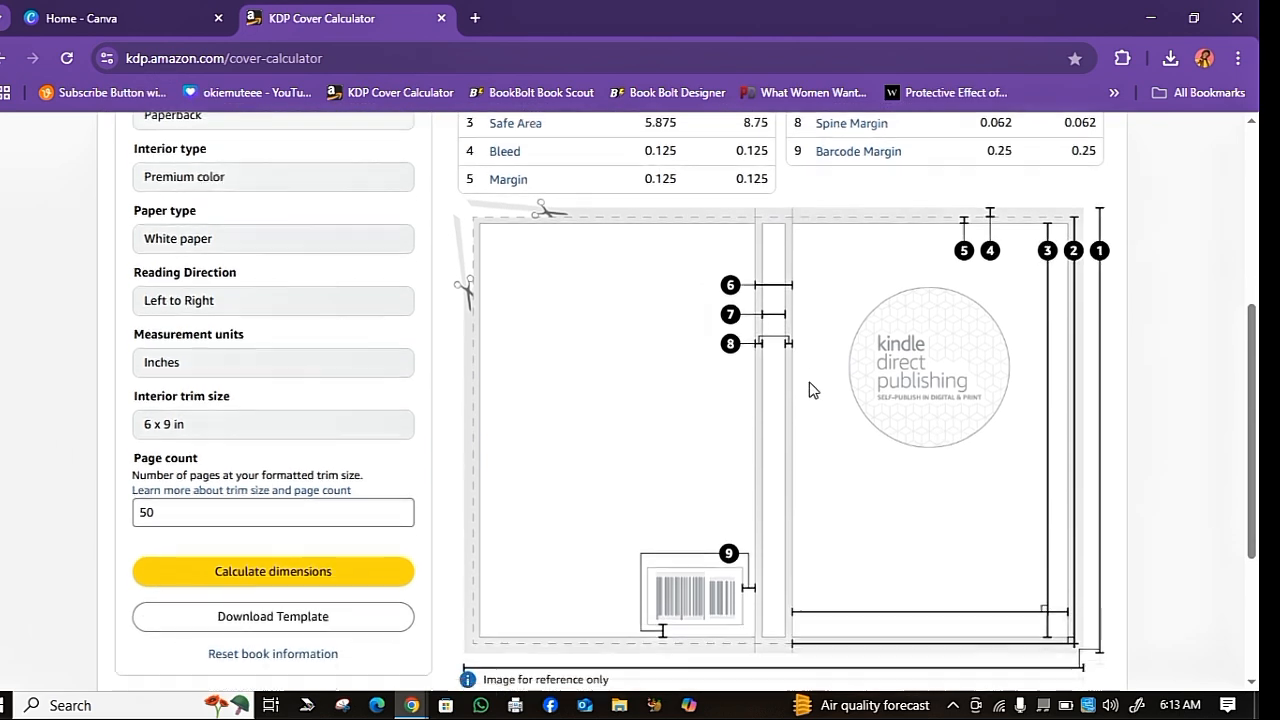
scroll(809, 387, "up", 4)
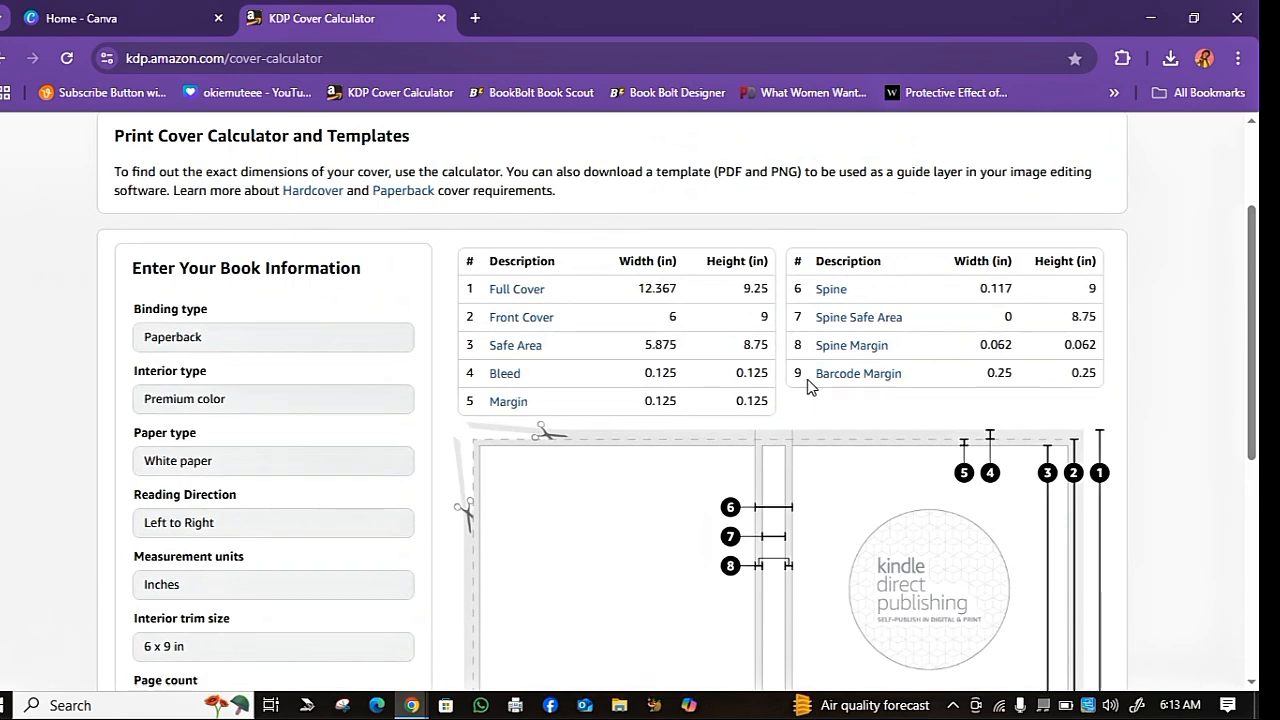
Switch to Canva and create a new custom-size design 6 in wide and 9 in high
left_click(81, 18)
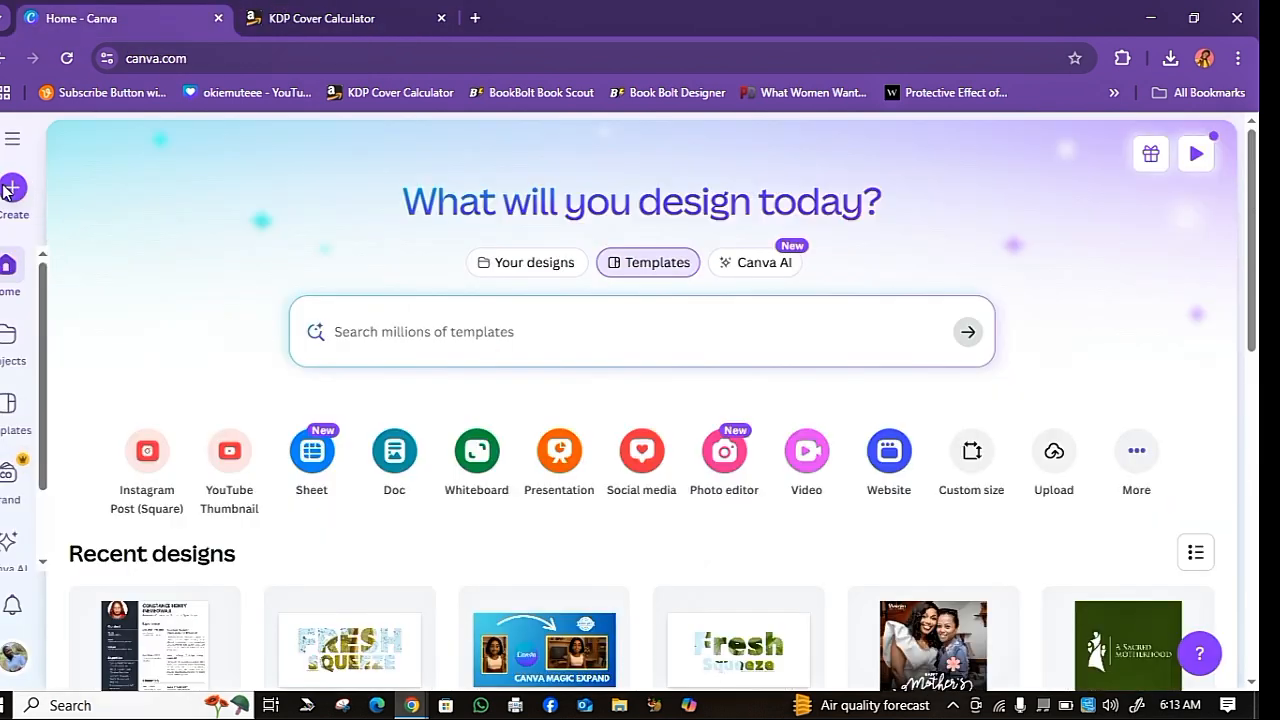
left_click(45, 215)
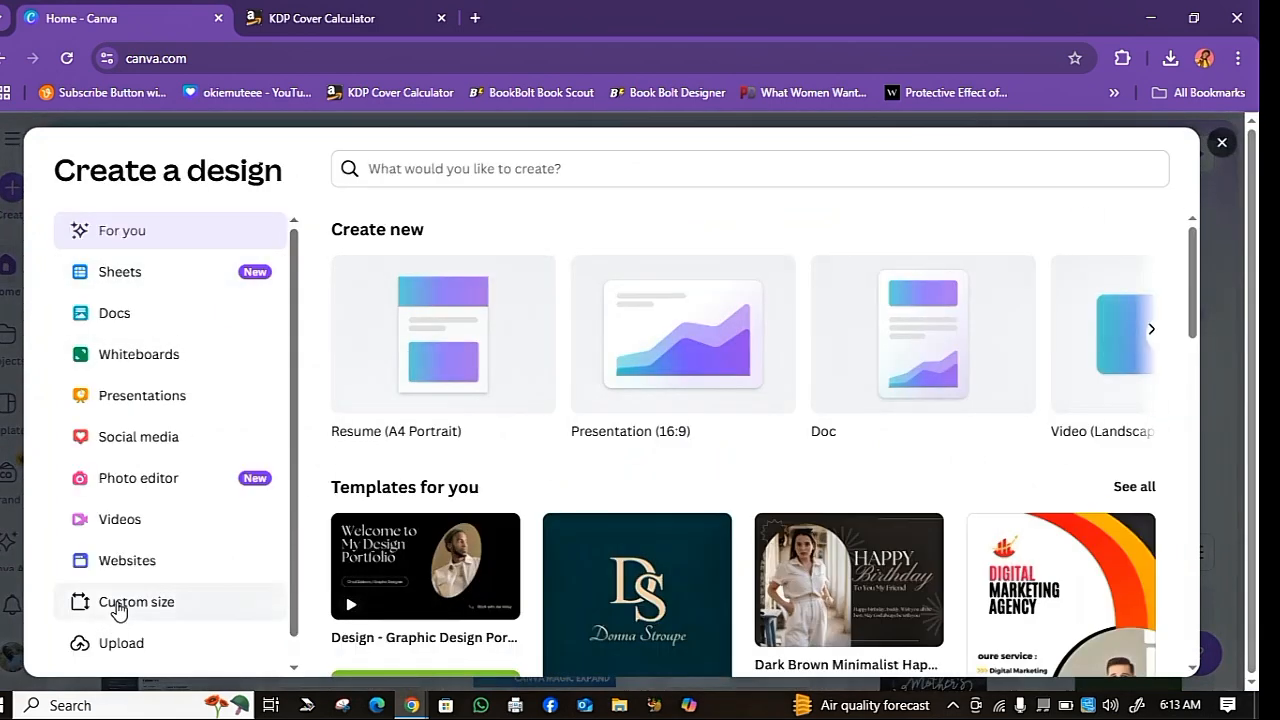
left_click(118, 608)
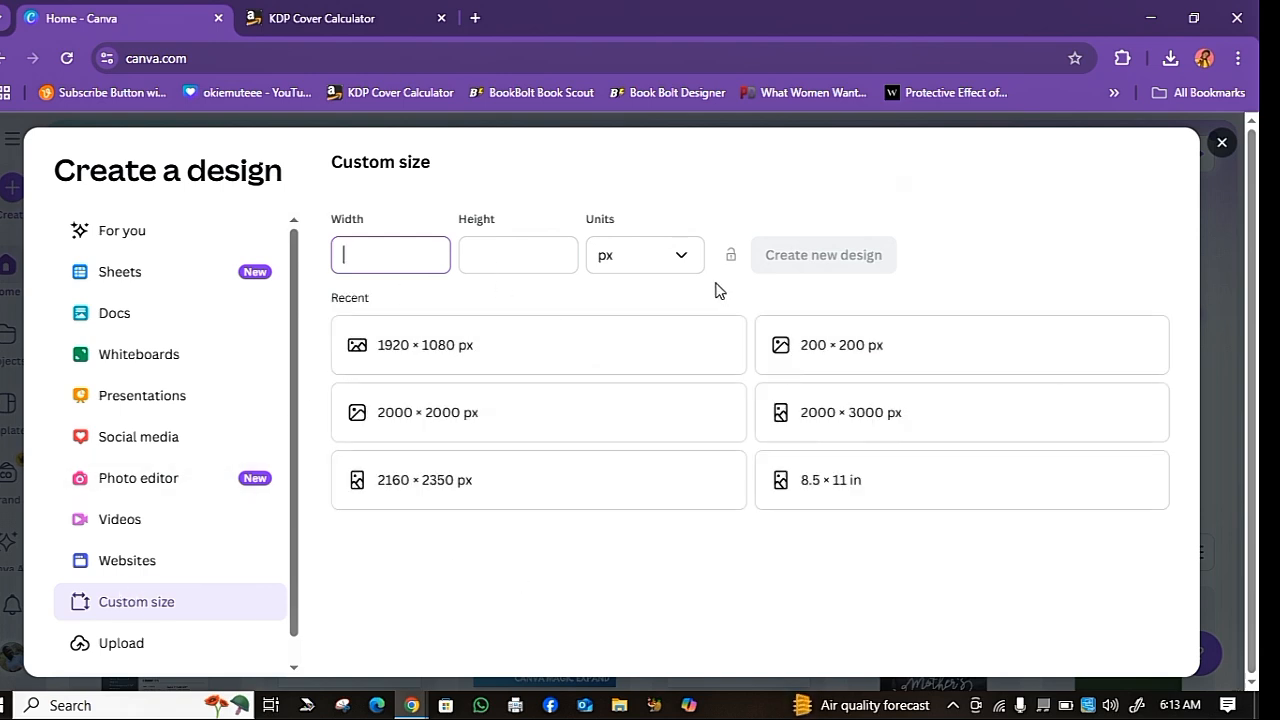
left_click(667, 262)
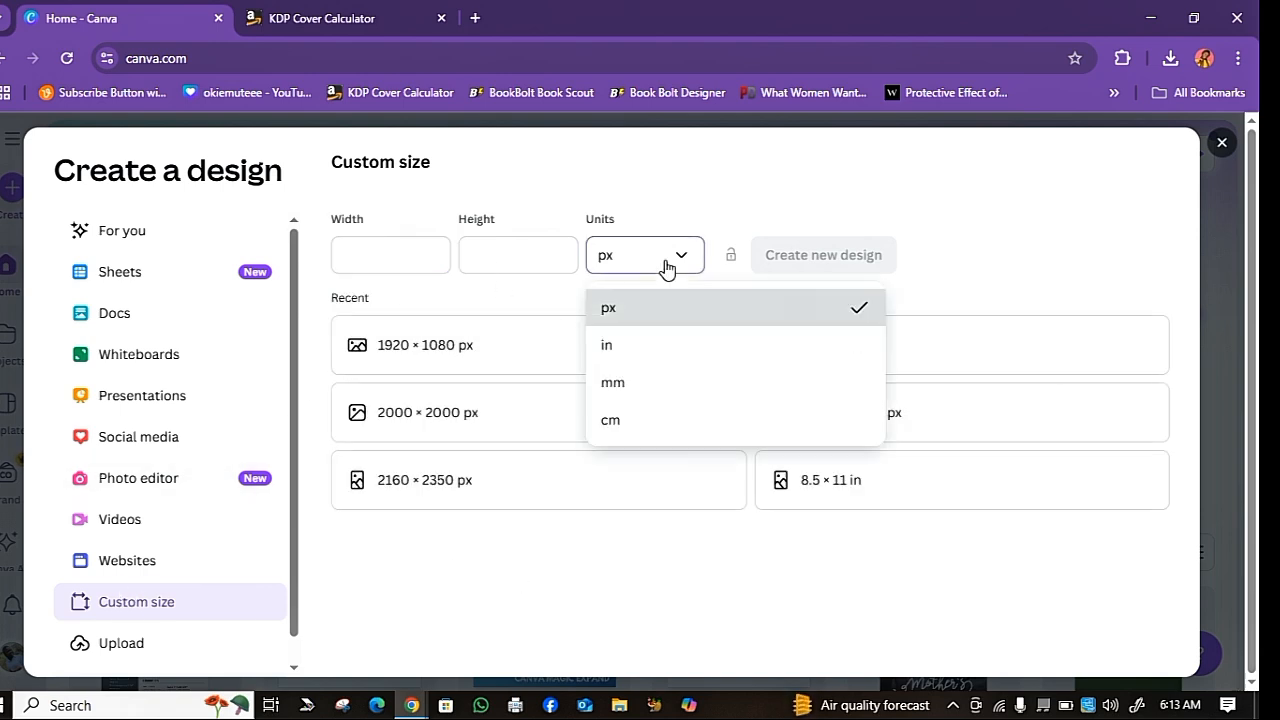
left_click(626, 348)
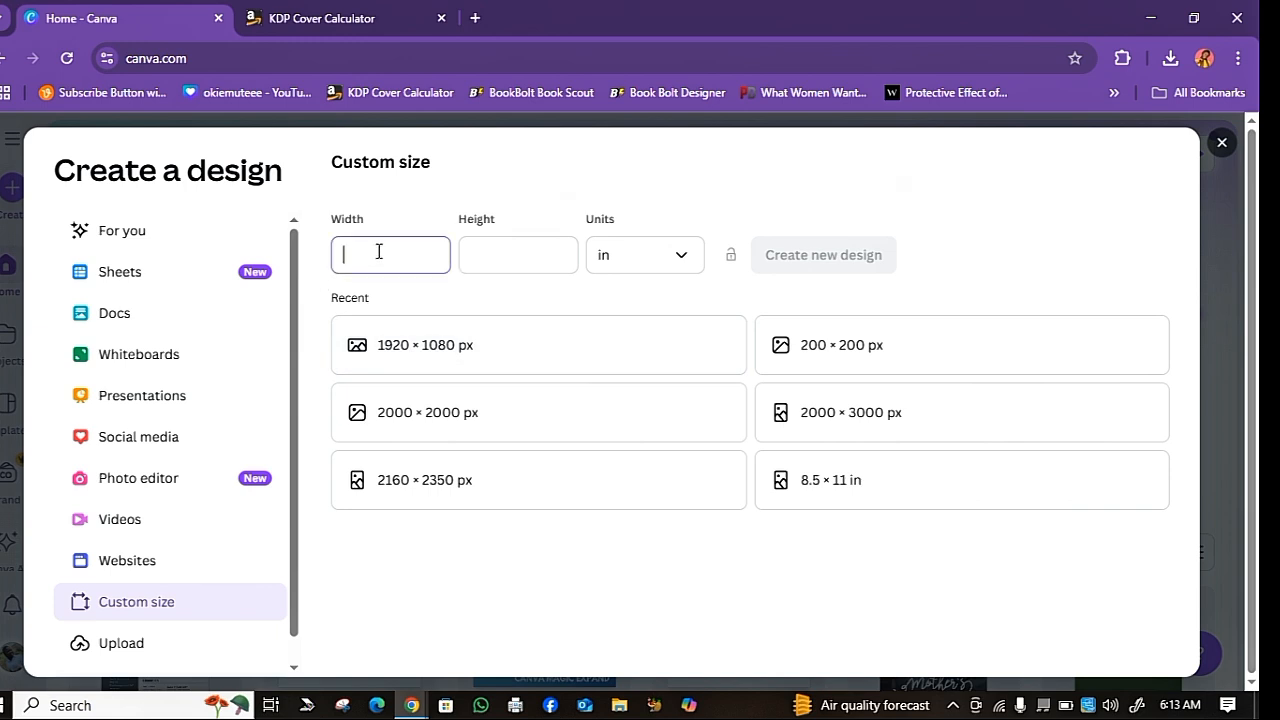
left_click(504, 272)
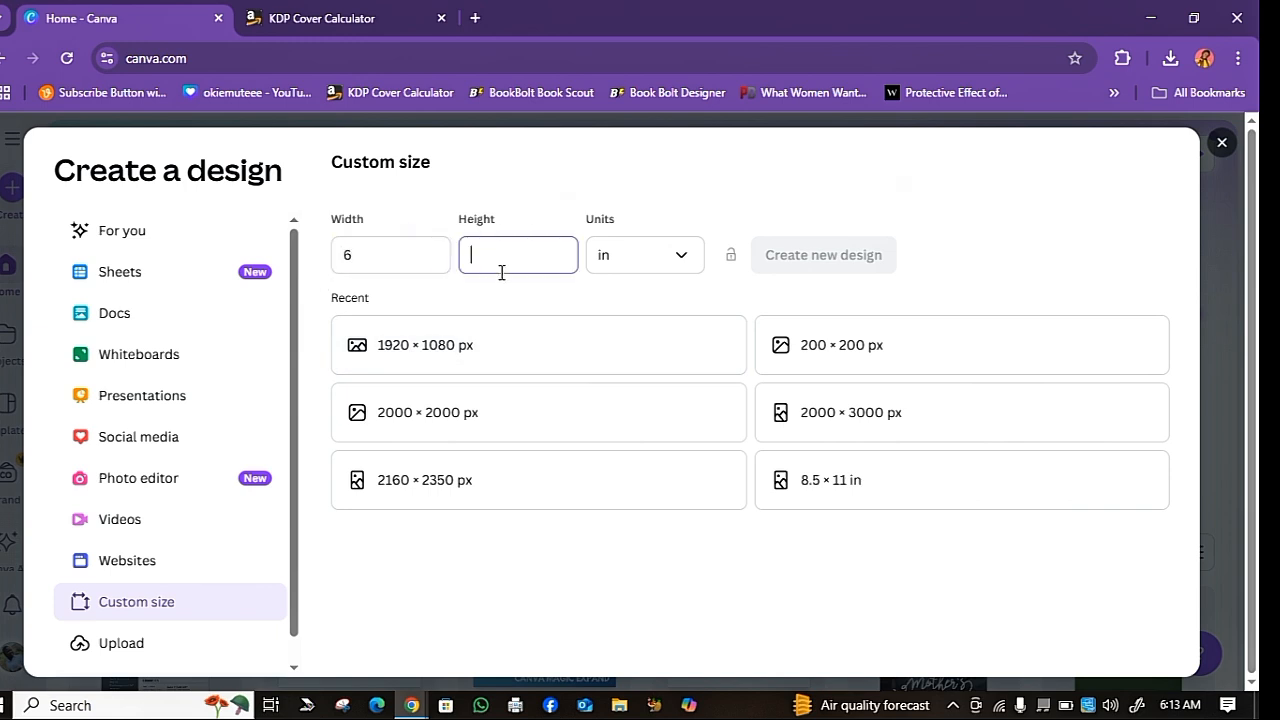
type("9")
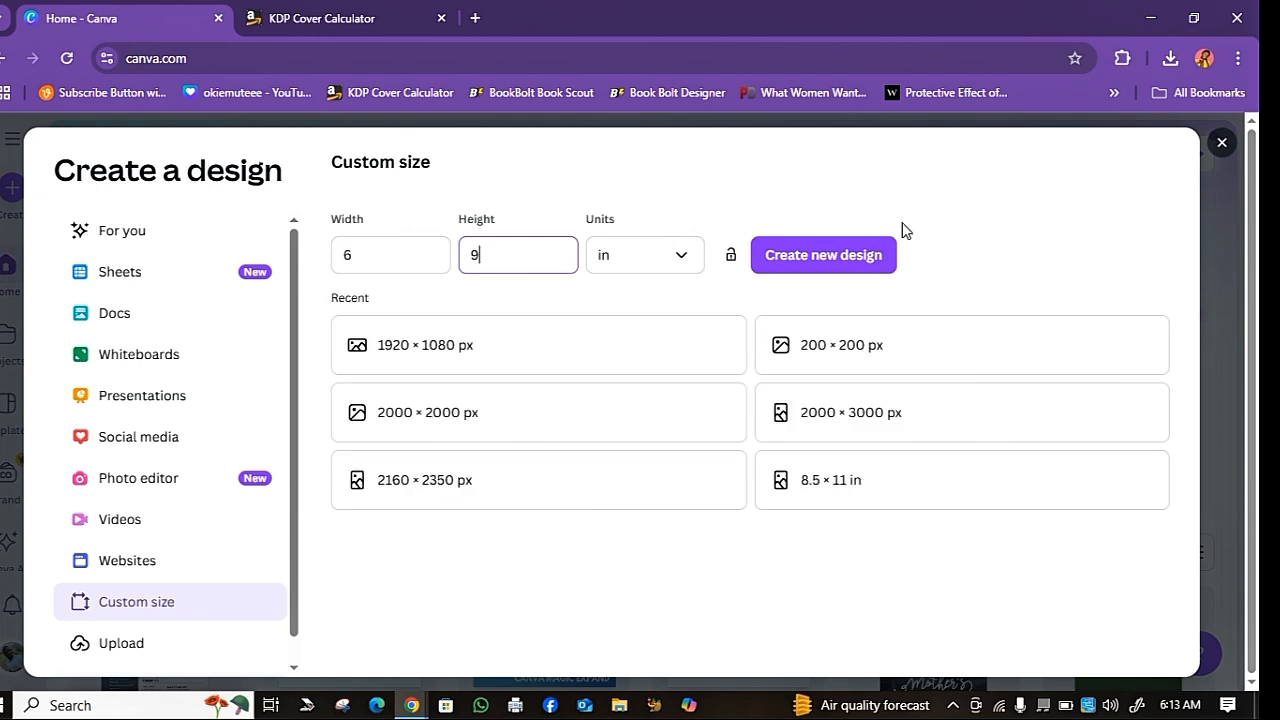
left_click(840, 256)
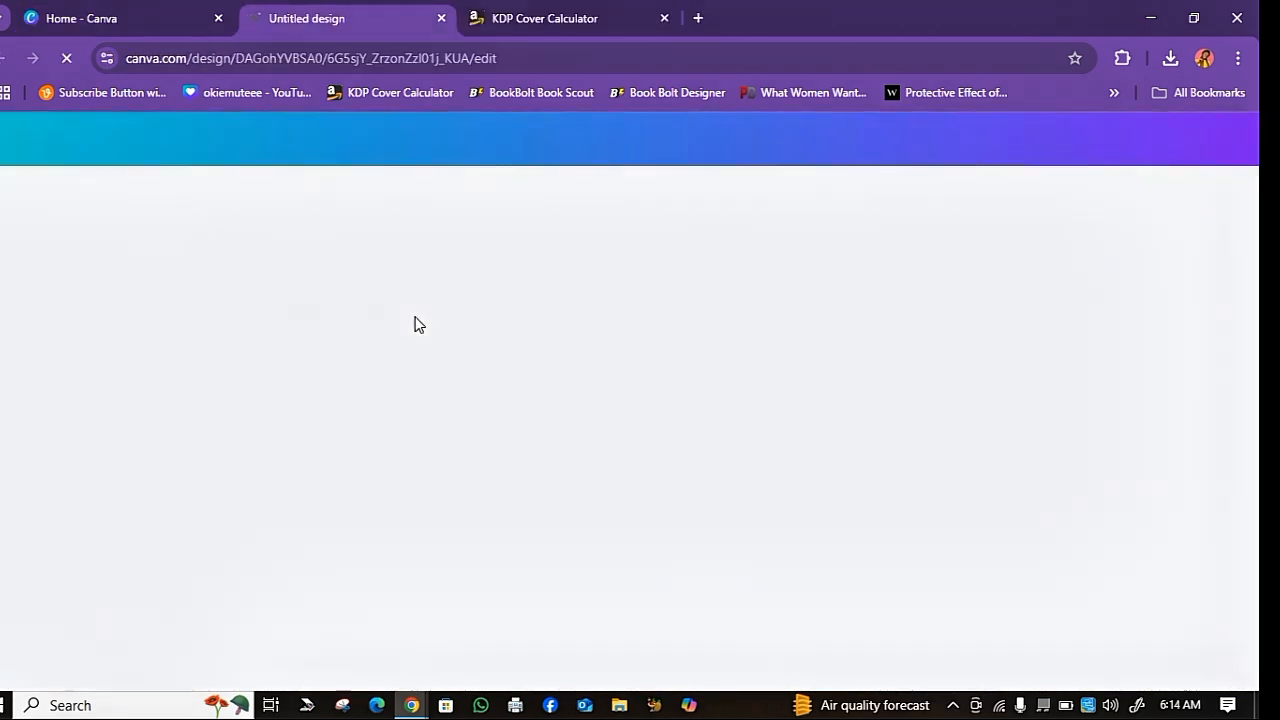
left_click(855, 408)
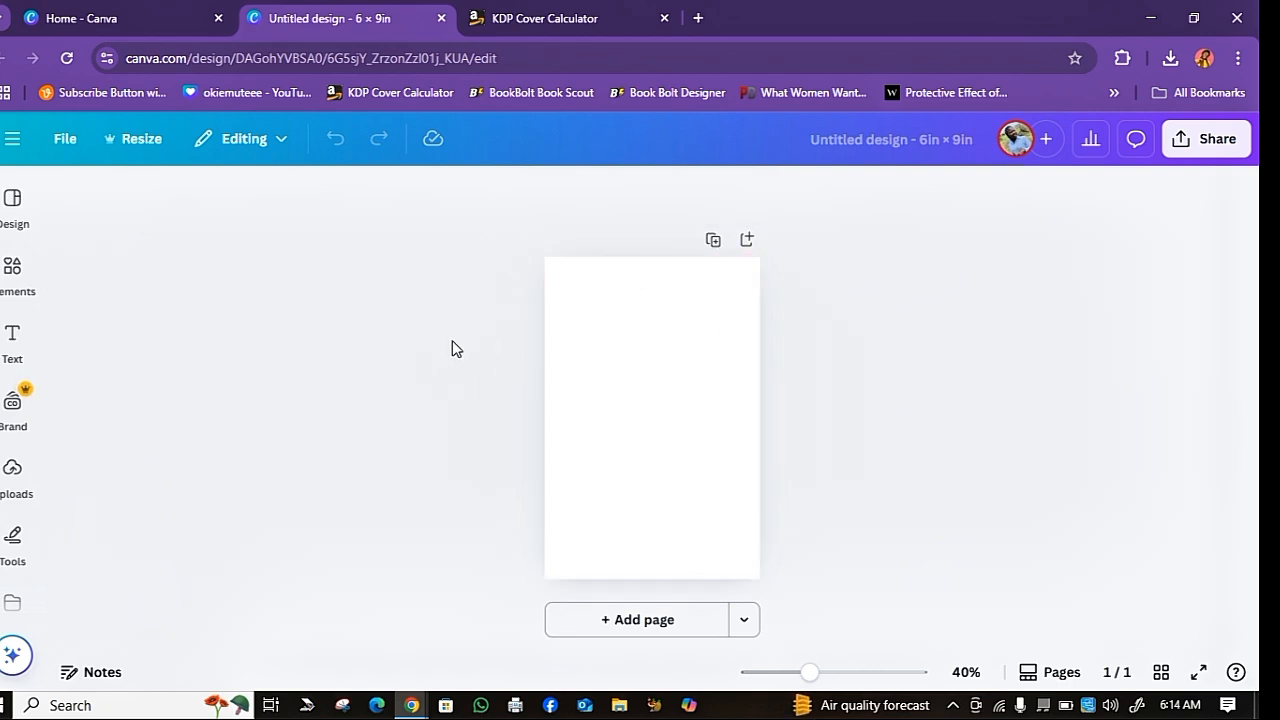
left_click(630, 387)
left_click(789, 372)
left_click(647, 421)
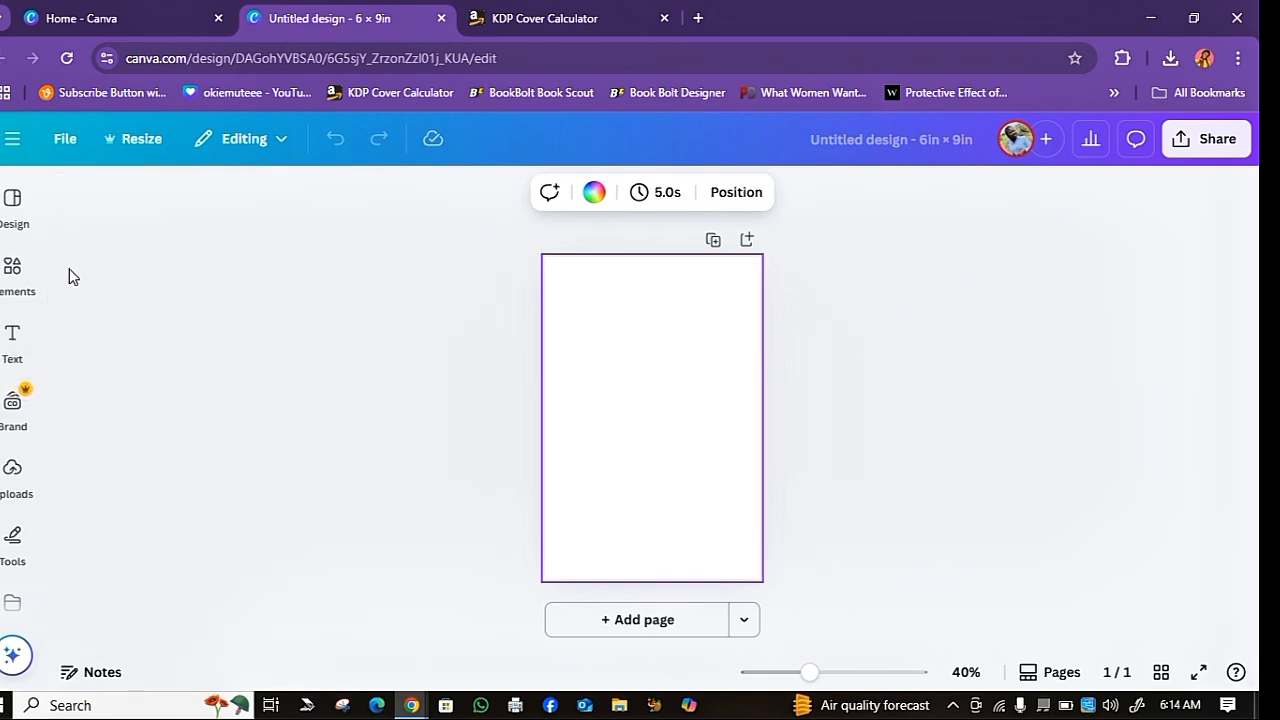
Search the design elements for "background pattern"
mouse_move(12, 290)
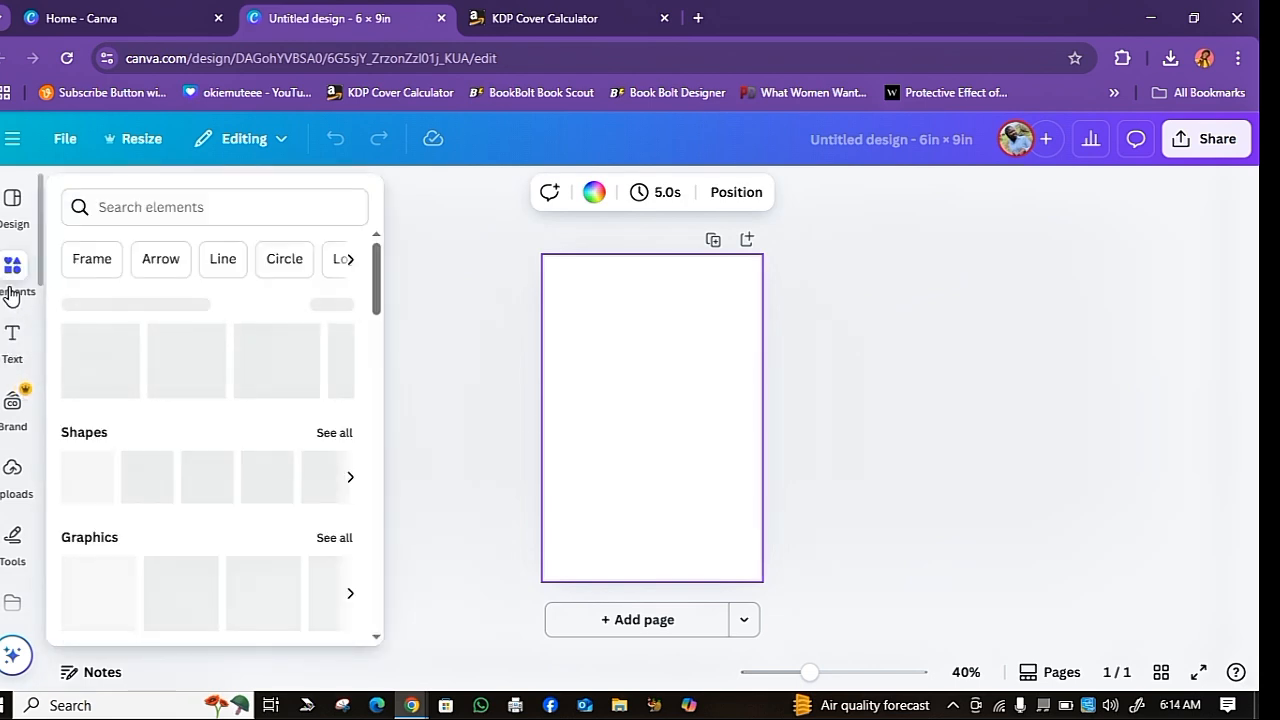
left_click(190, 199)
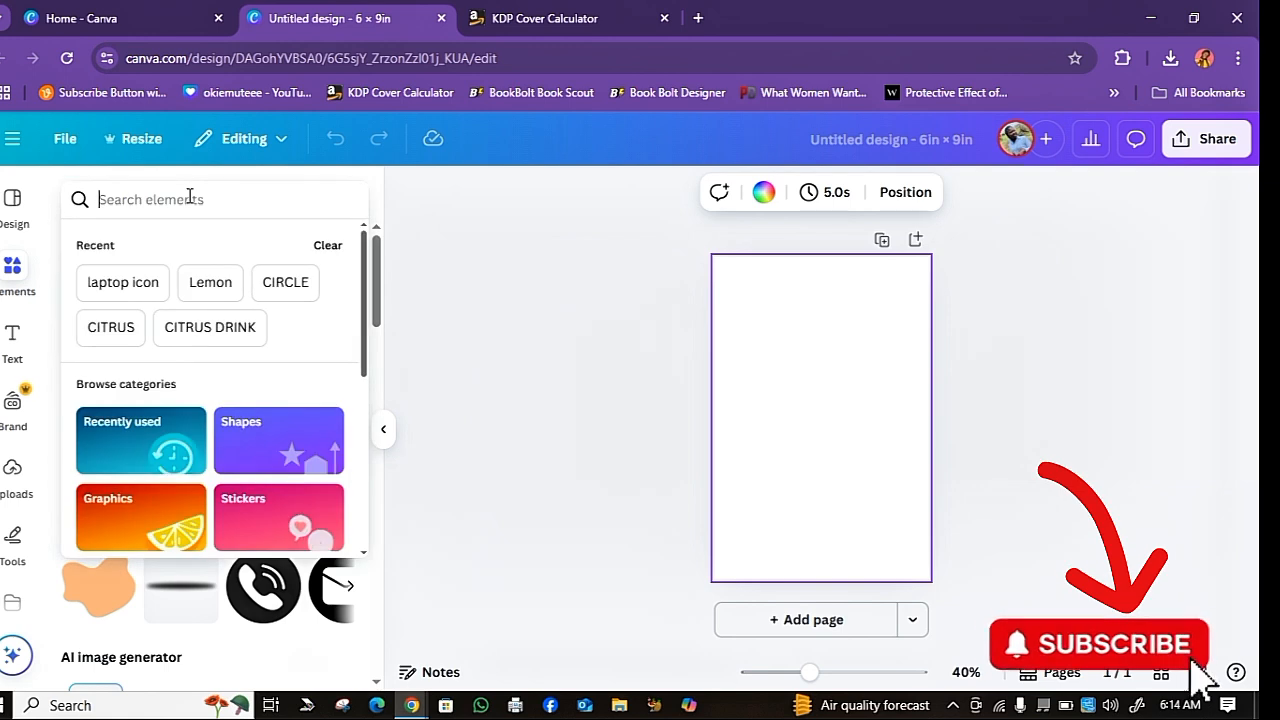
type("b")
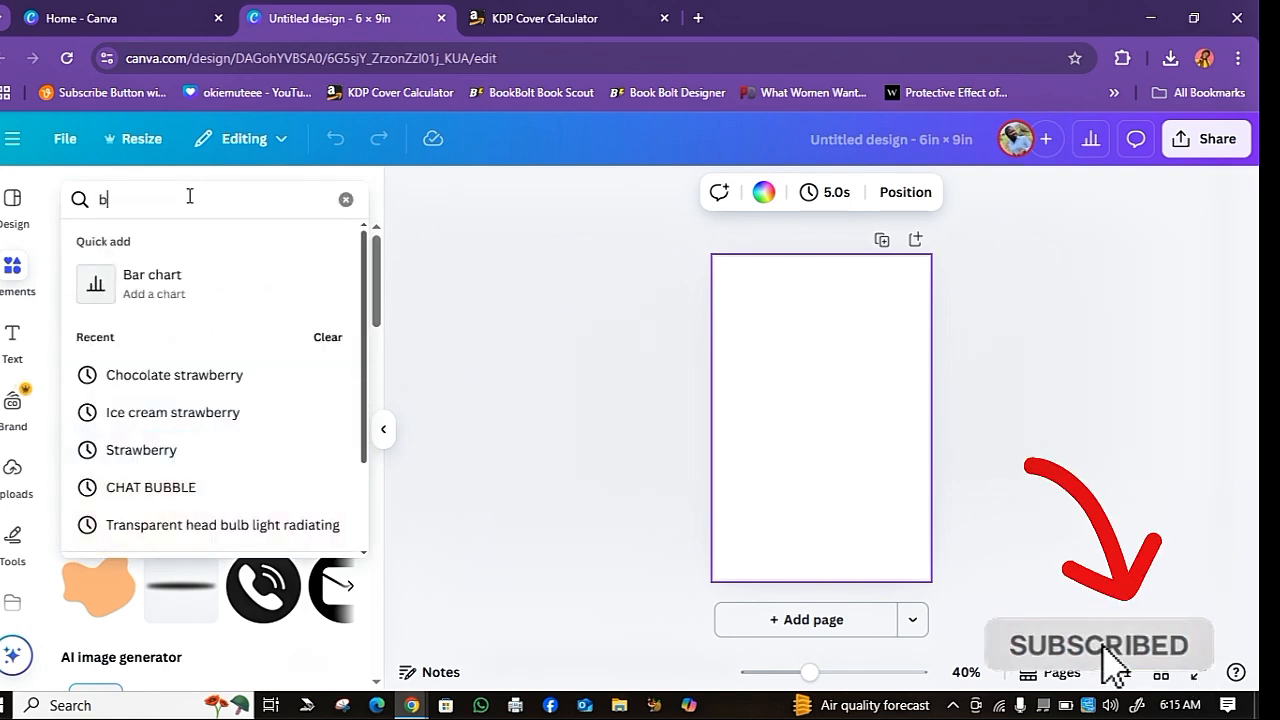
type("ackg")
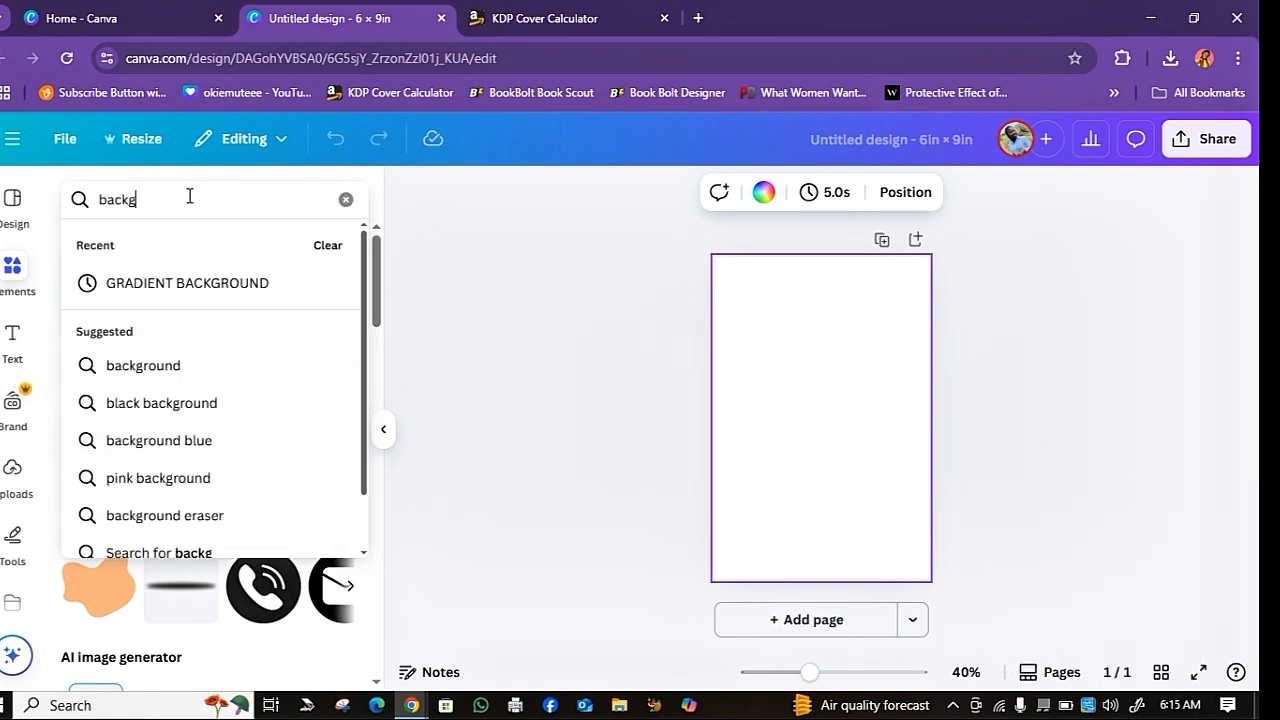
type("round pattern")
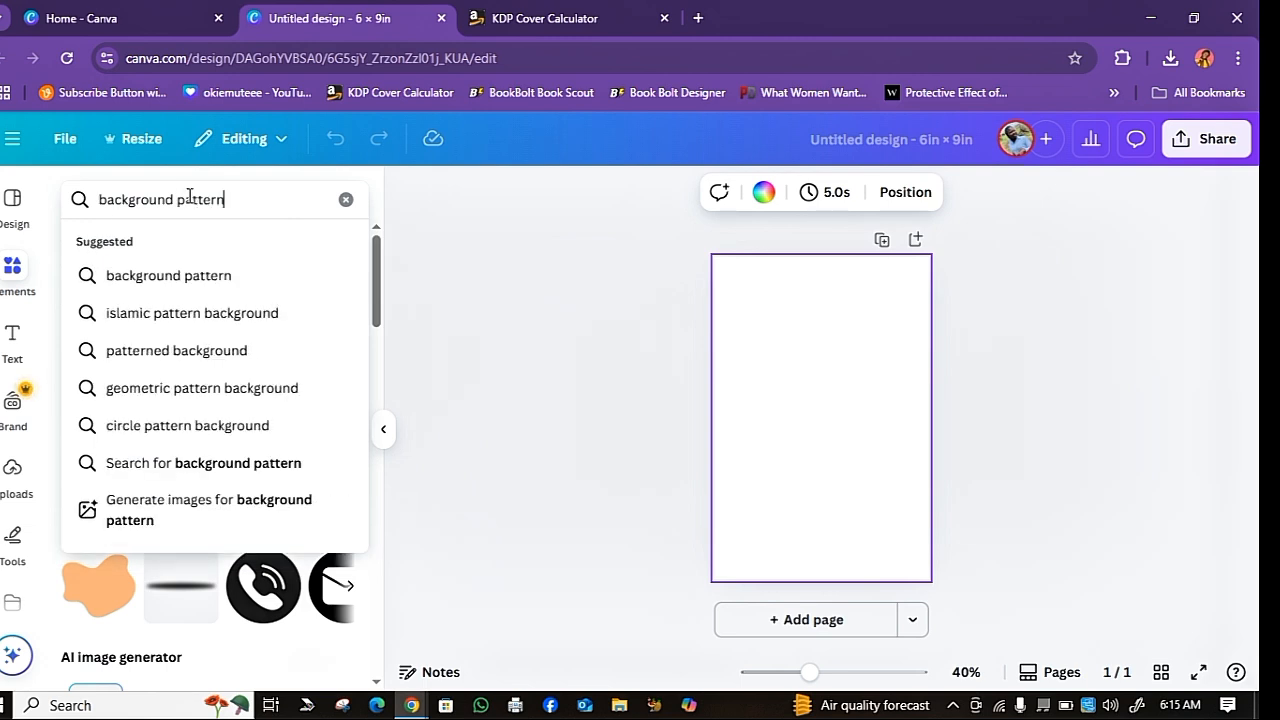
key("Return")
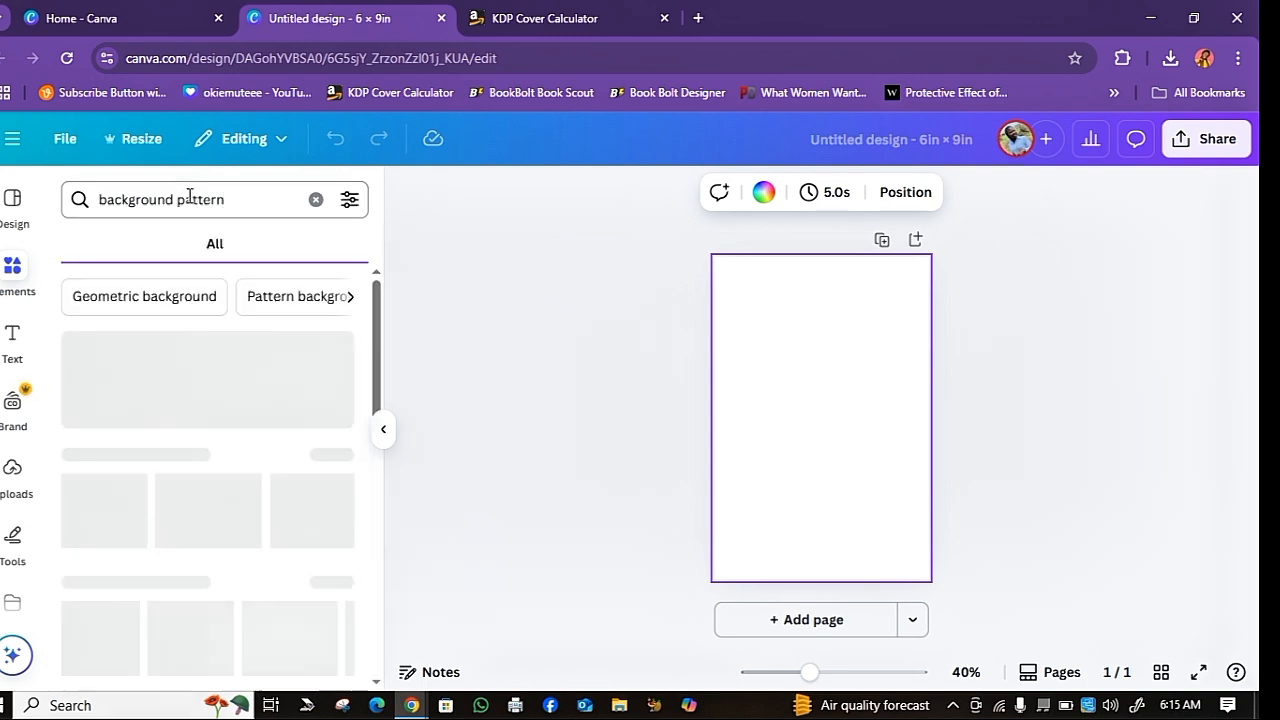
Show all graphics results for the background pattern search and add the green leaf pattern to the page
scroll(190, 375, "down", 3)
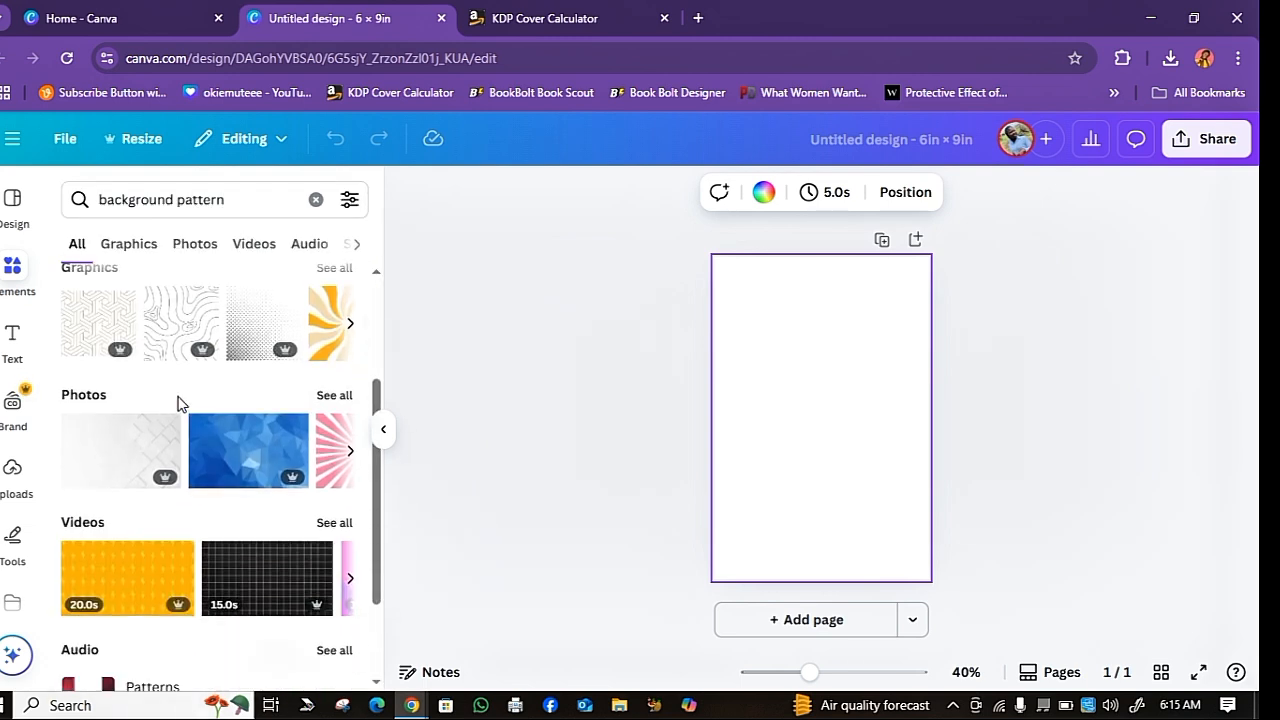
scroll(180, 403, "down", 1)
scroll(178, 403, "up", 5)
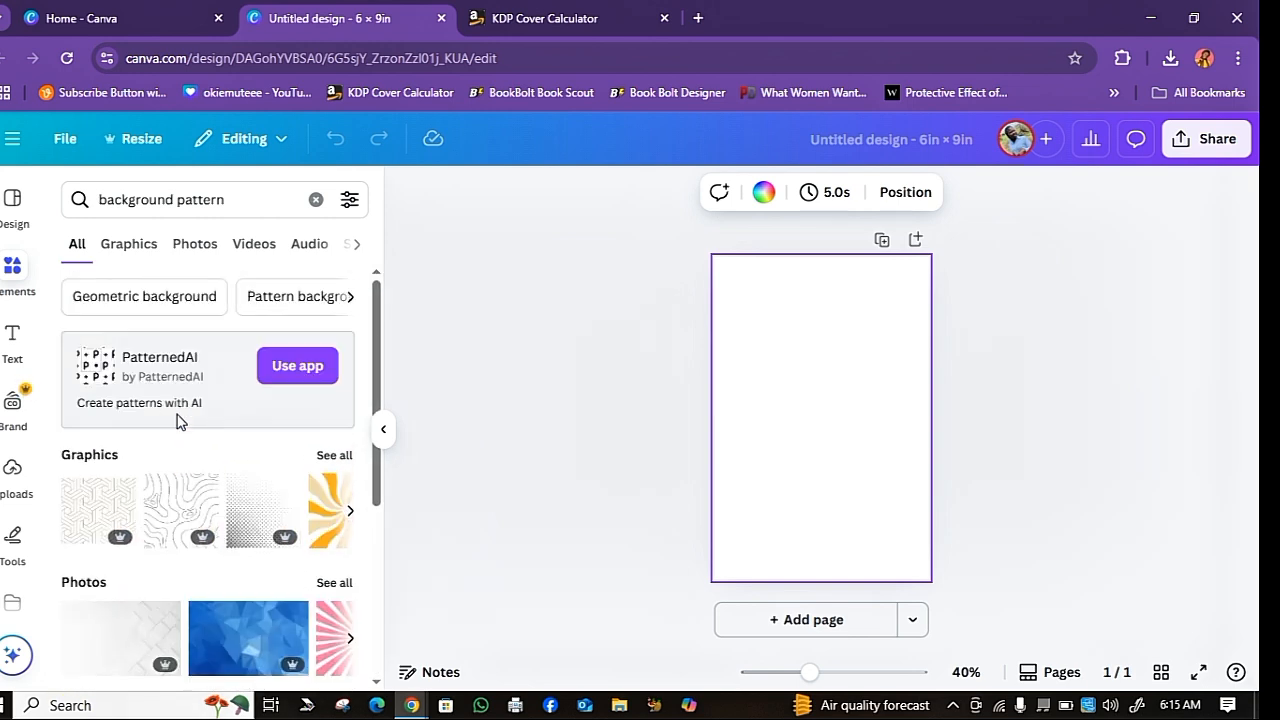
left_click(330, 456)
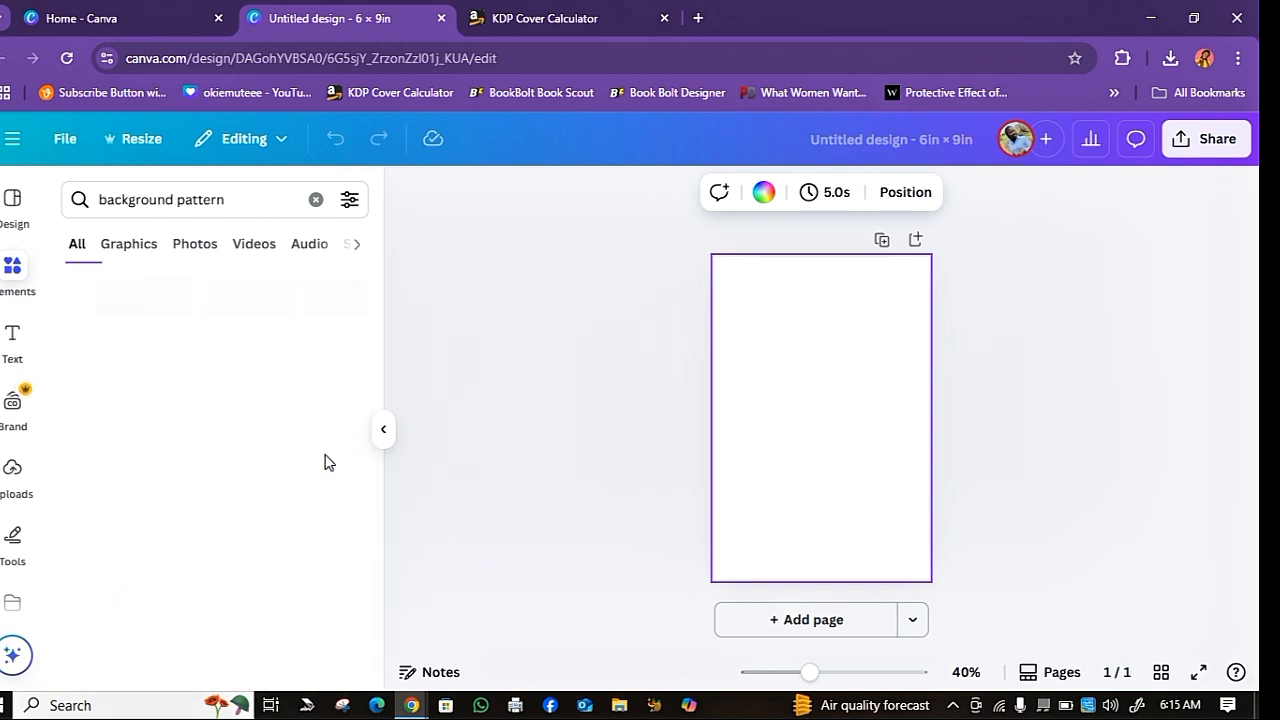
scroll(253, 533, "down", 3)
scroll(255, 535, "down", 8)
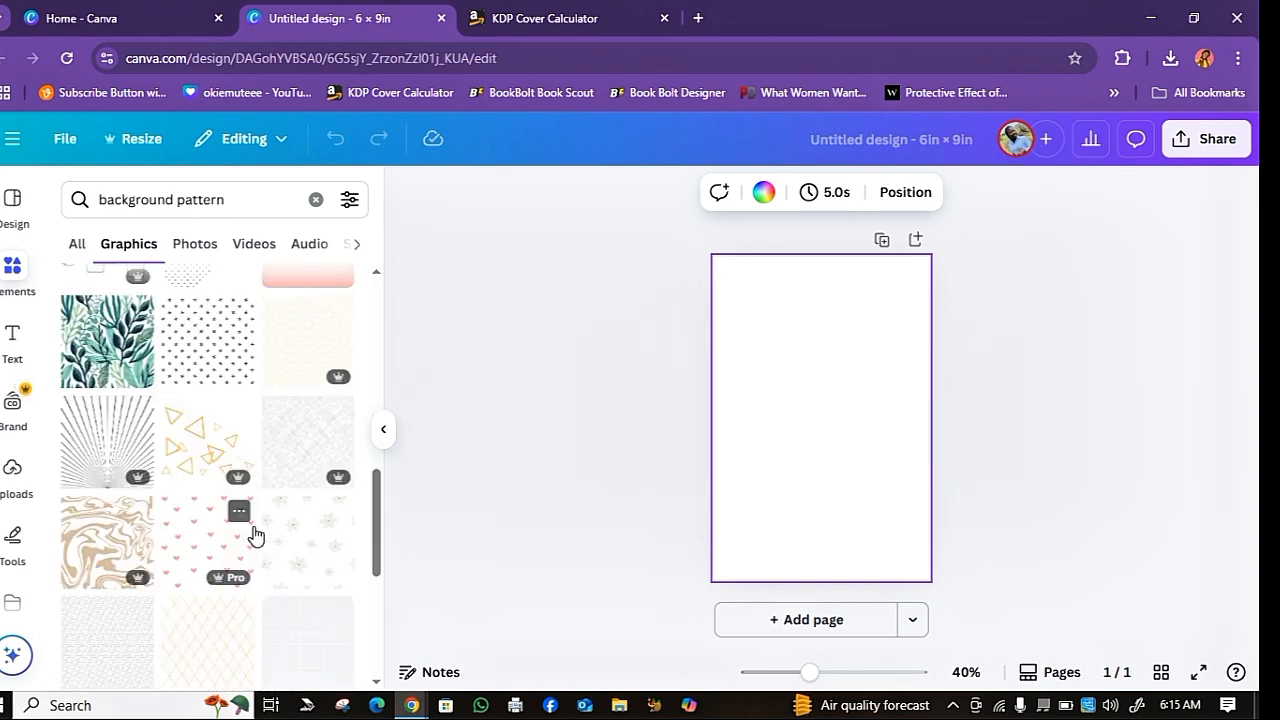
scroll(277, 449, "down", 2)
scroll(277, 449, "up", 3)
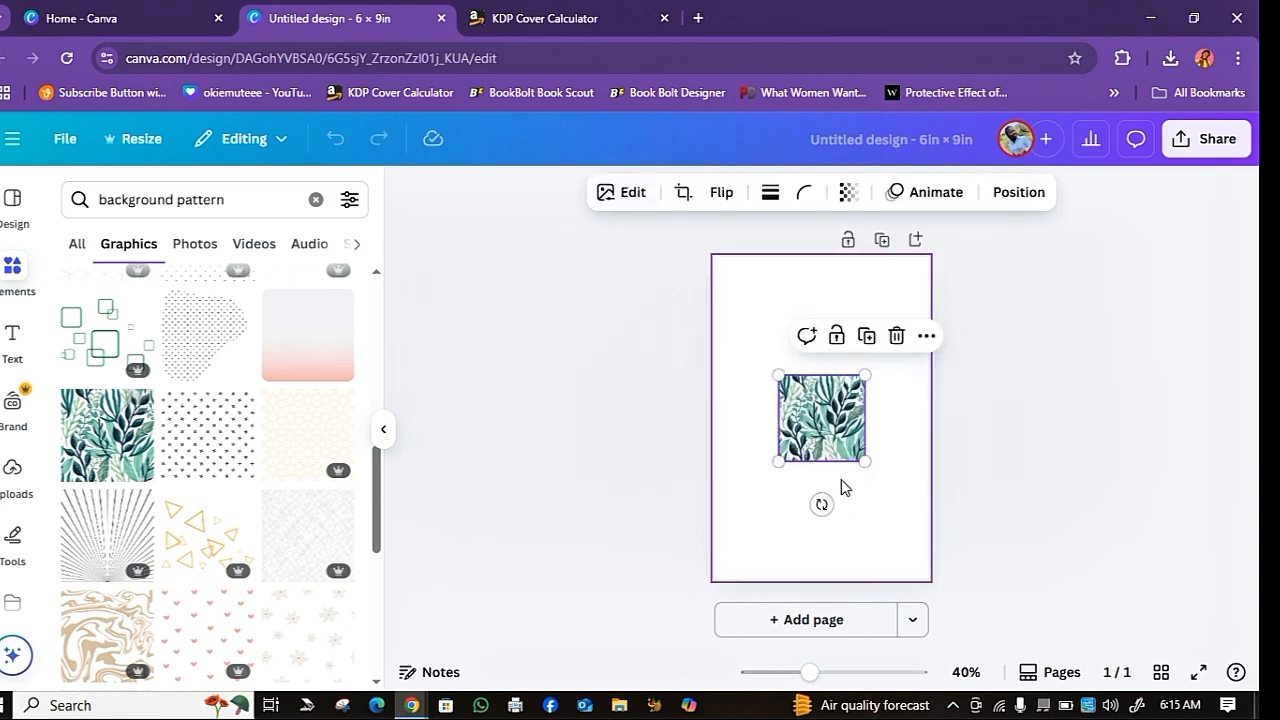
Enlarge the leaf pattern and position it so that it covers the whole page
left_click_drag(811, 429, 1047, 590)
mouse_move(872, 487)
left_mouse_down()
mouse_move(807, 485)
mouse_move(848, 473)
mouse_move(880, 475)
mouse_move(875, 485)
left_mouse_up()
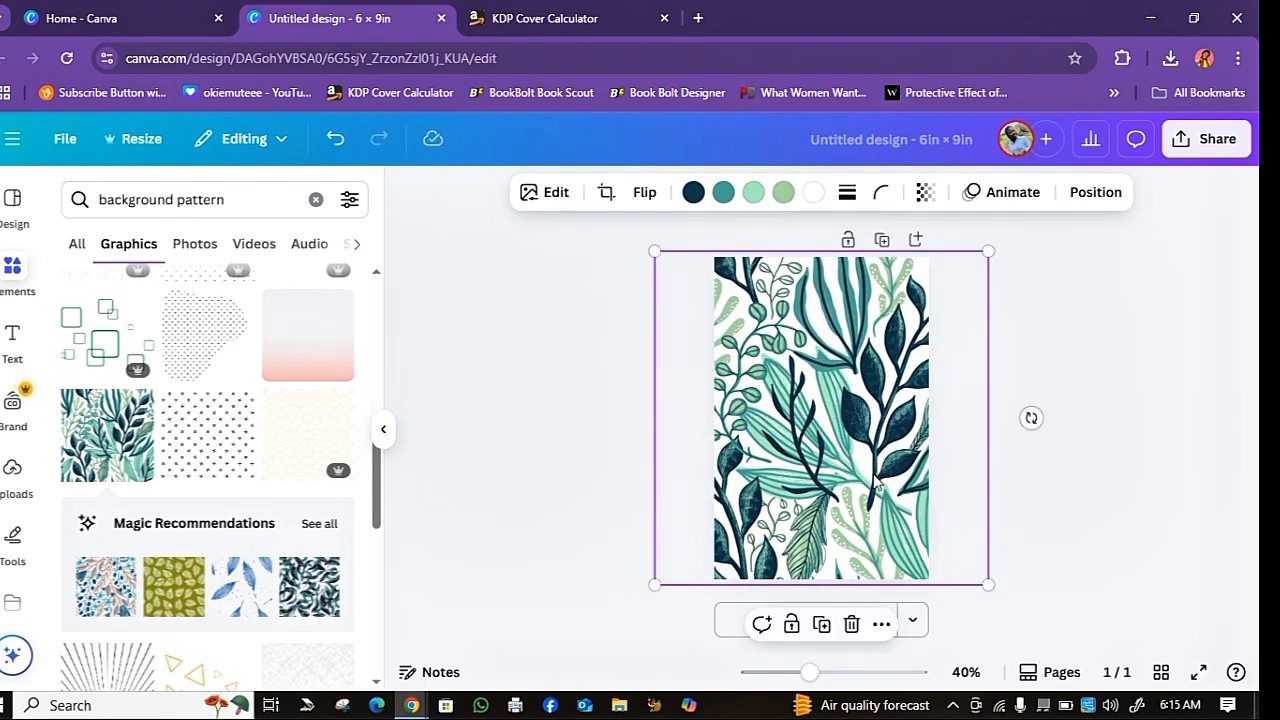
left_click(1059, 361)
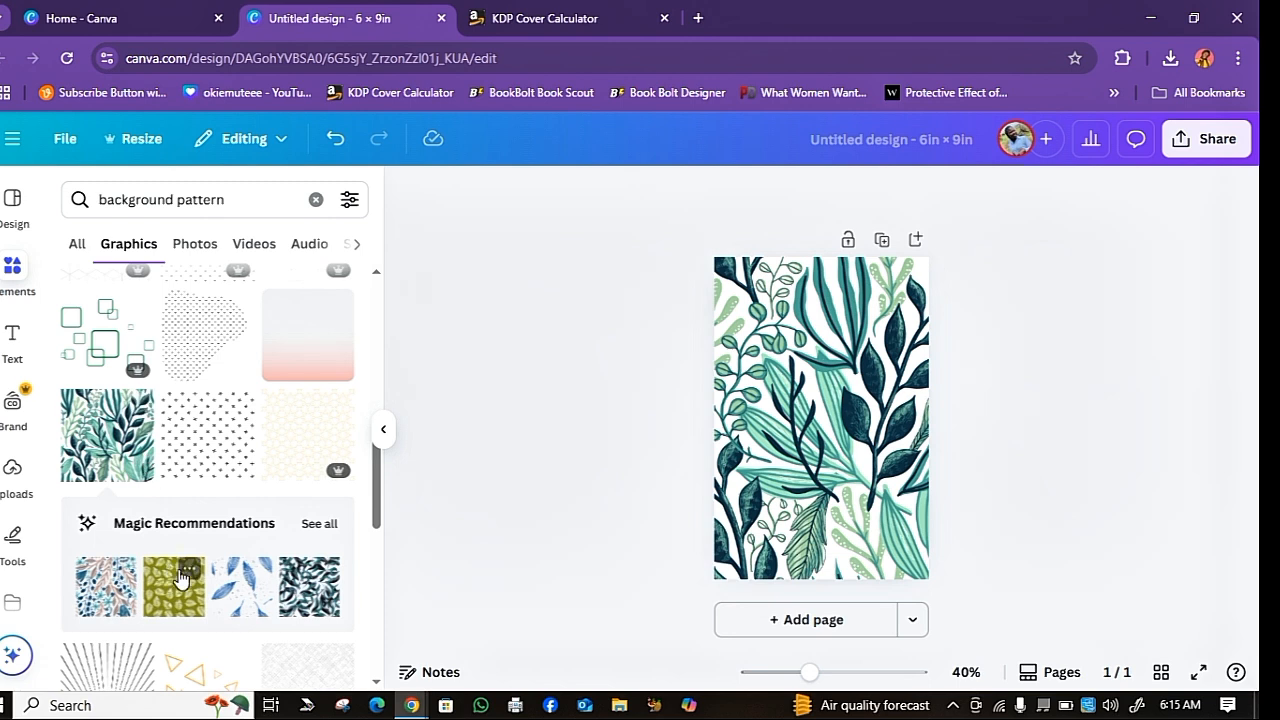
Clear the element search, add a square shape, and stretch it into a wide rectangle near the page's centre
scroll(140, 475, "up", 4)
scroll(137, 485, "up", 3)
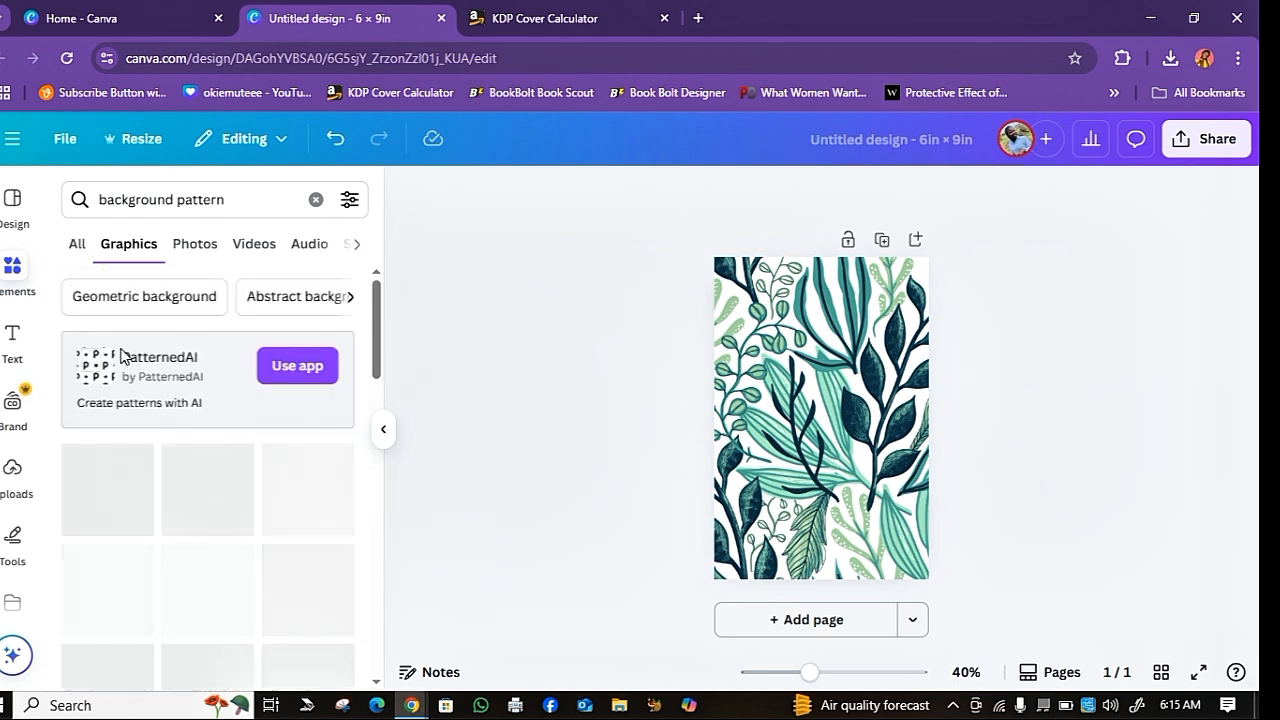
left_click(77, 248)
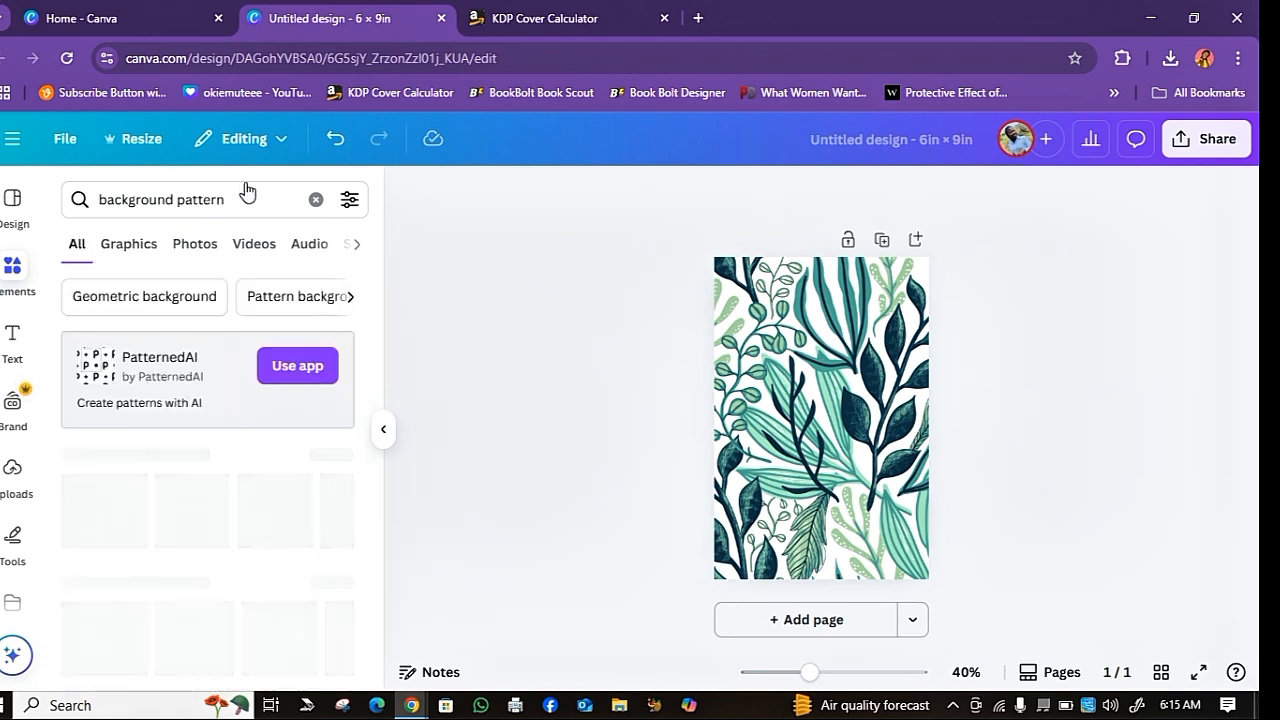
left_click(315, 199)
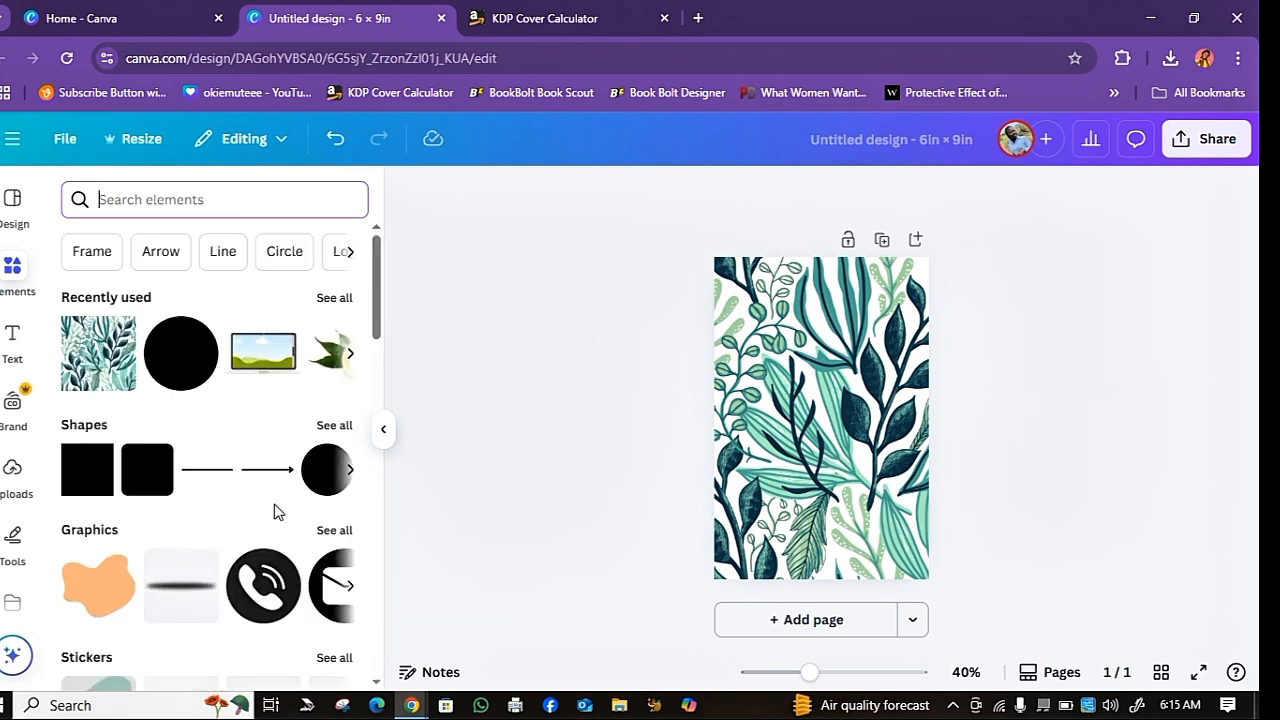
left_click(79, 470)
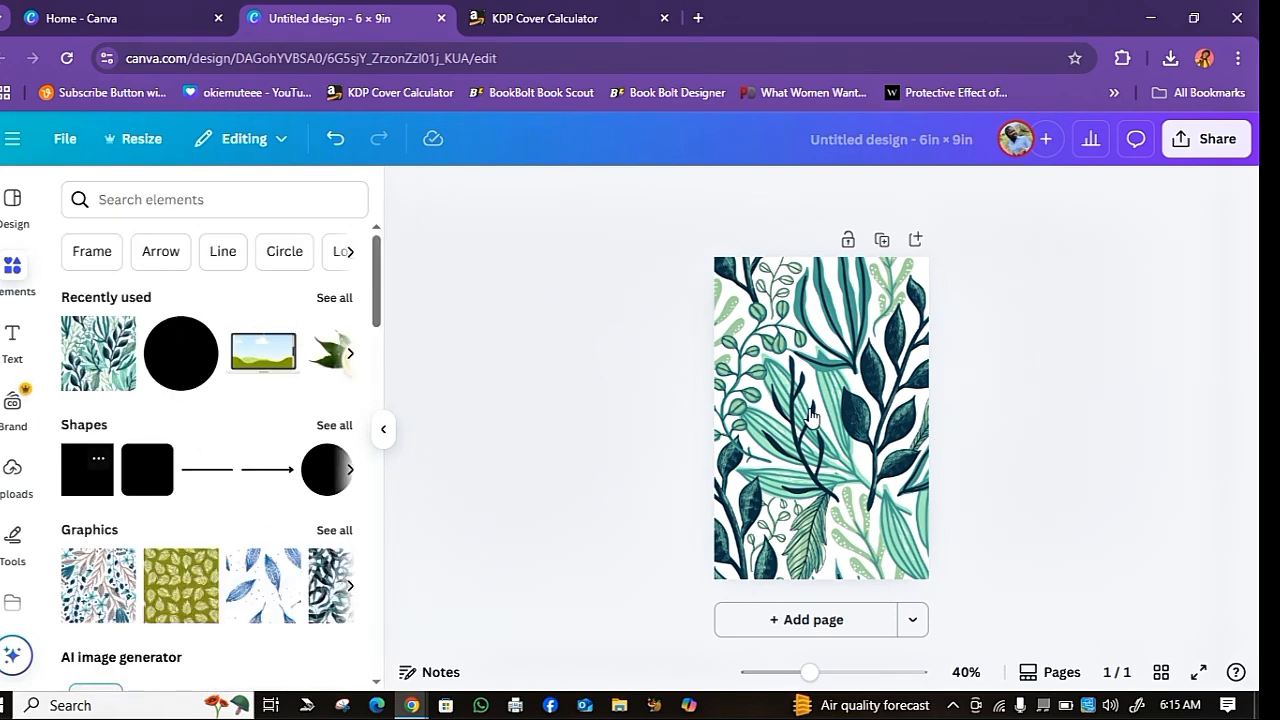
left_click_drag(857, 419, 908, 420)
left_click_drag(812, 429, 815, 412)
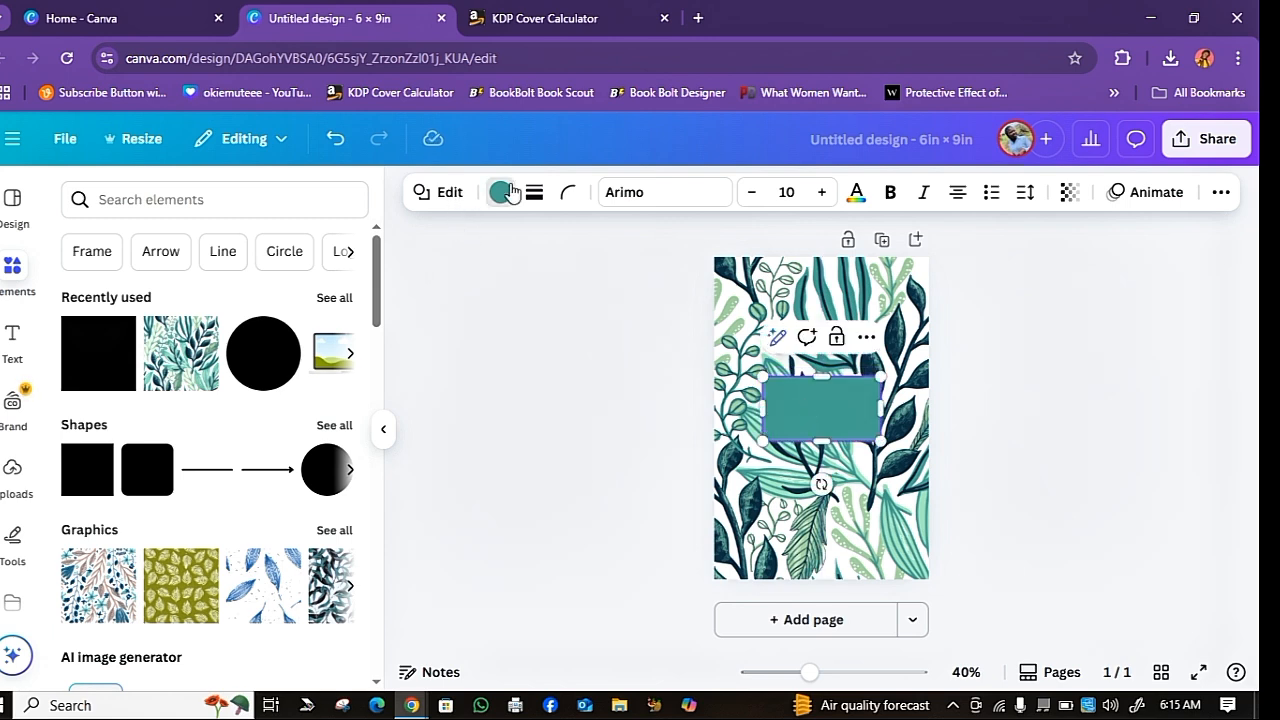
Fill the rectangle with the white document colour
left_click(132, 376)
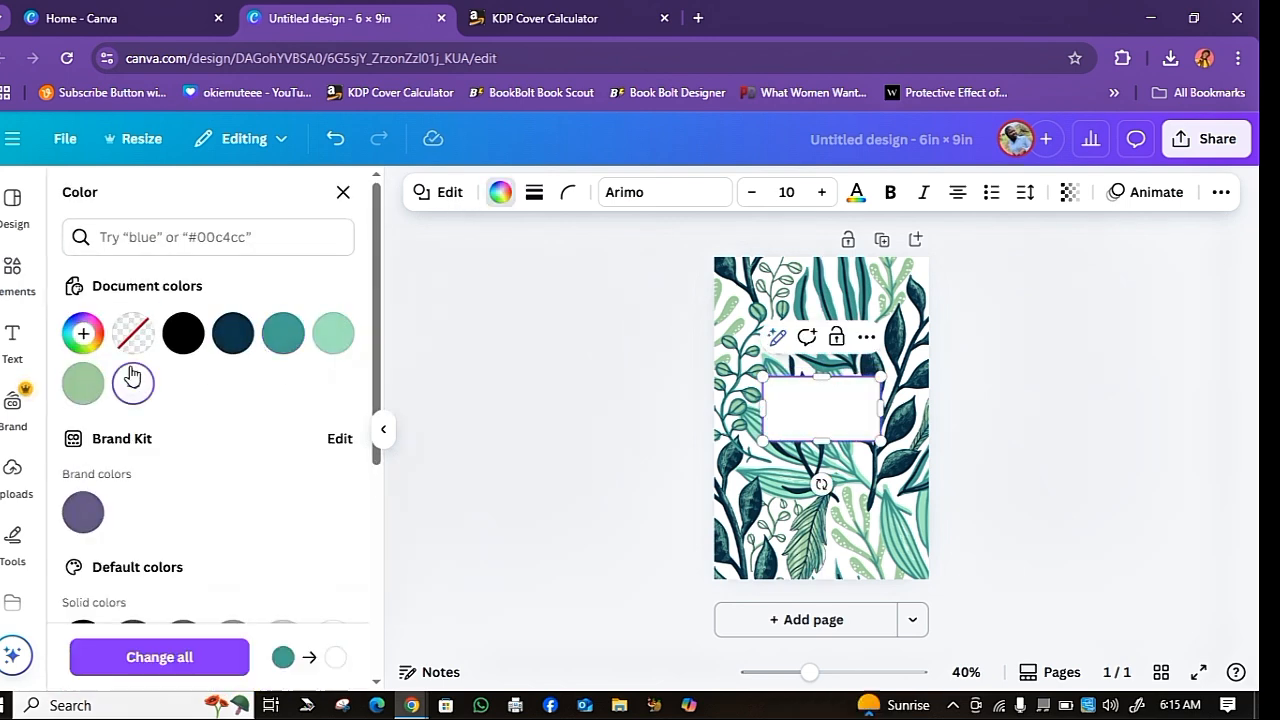
left_click(1017, 427)
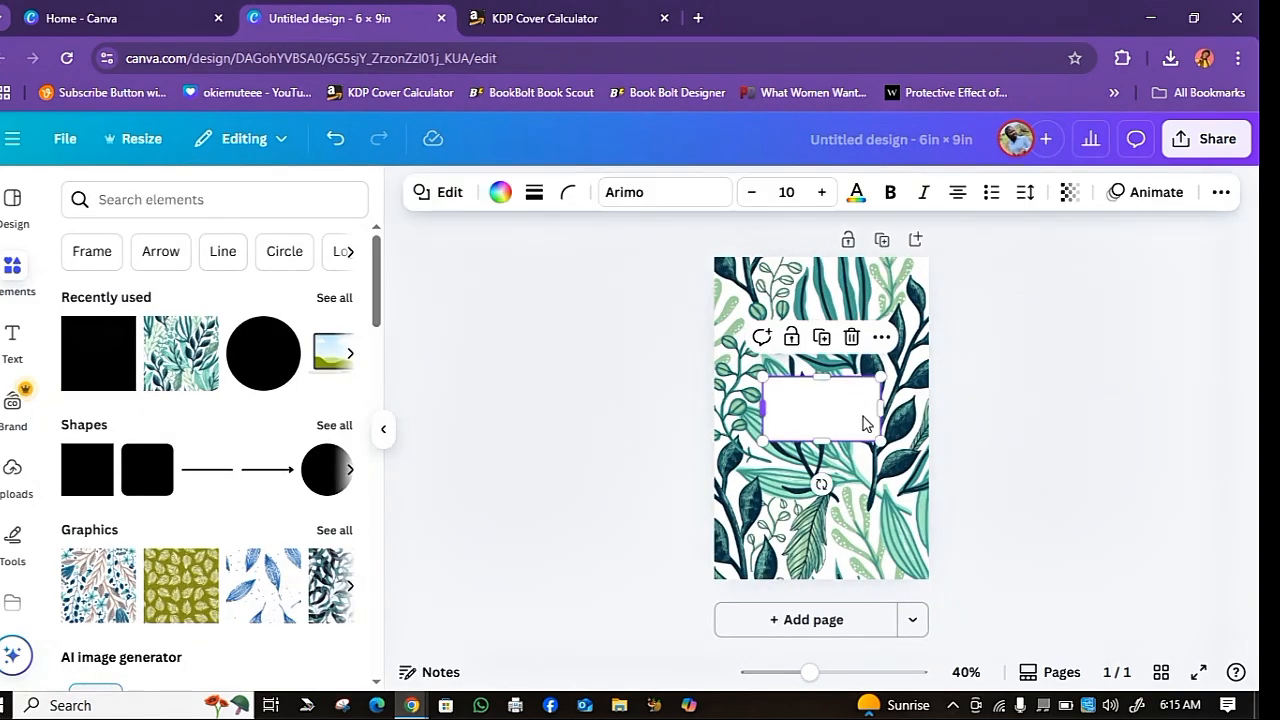
left_click(508, 326)
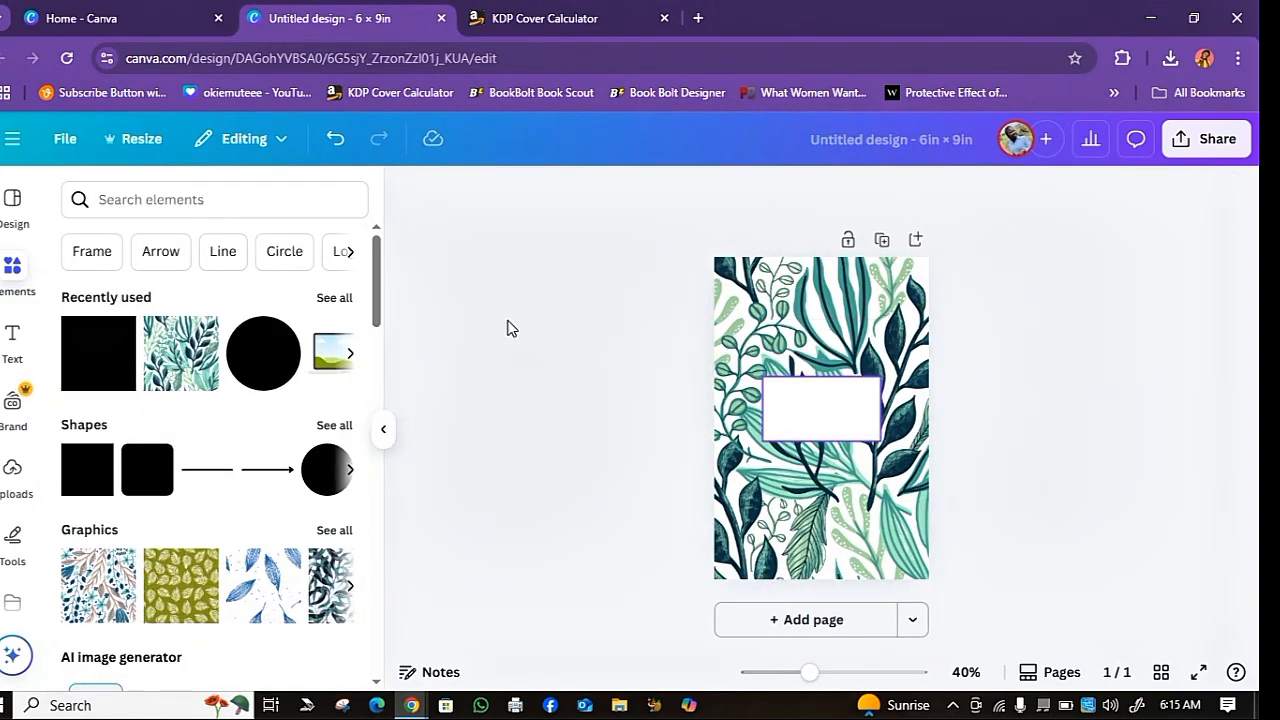
Add a heading reading "My Note Book" in the upper part of the white rectangle
left_click(11, 345)
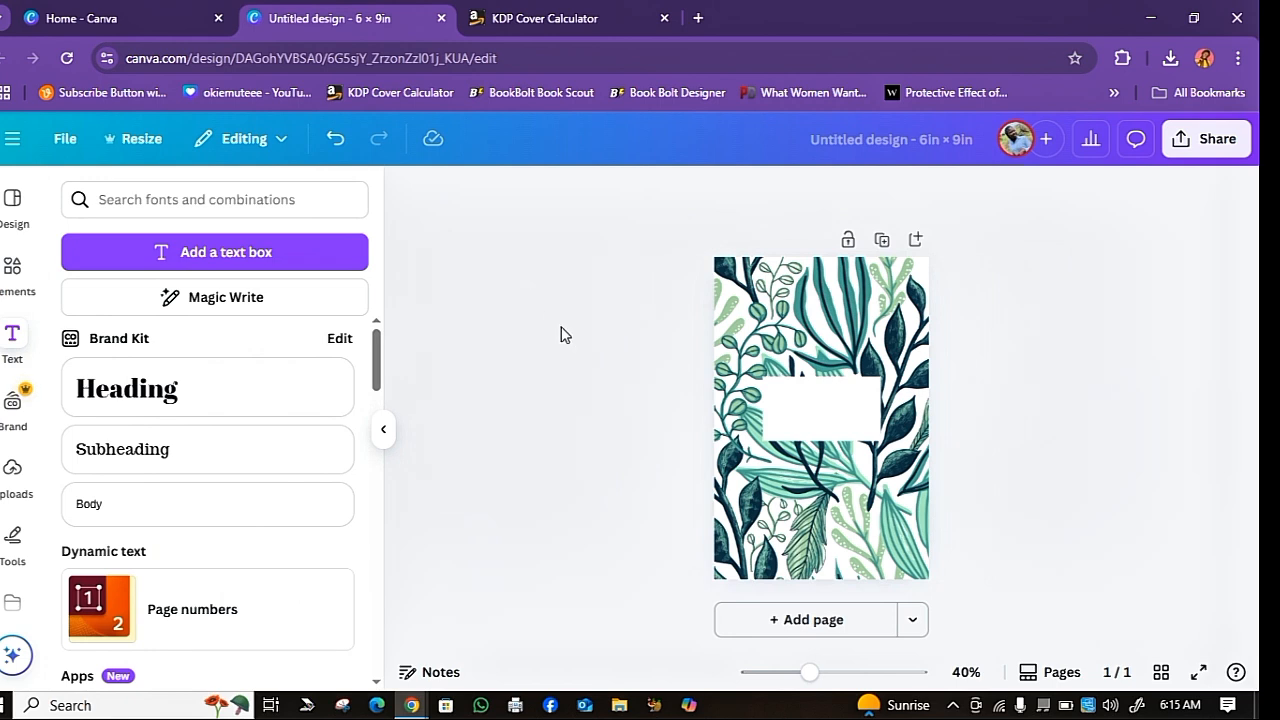
scroll(560, 334, "down", 1)
scroll(816, 385, "up", 2)
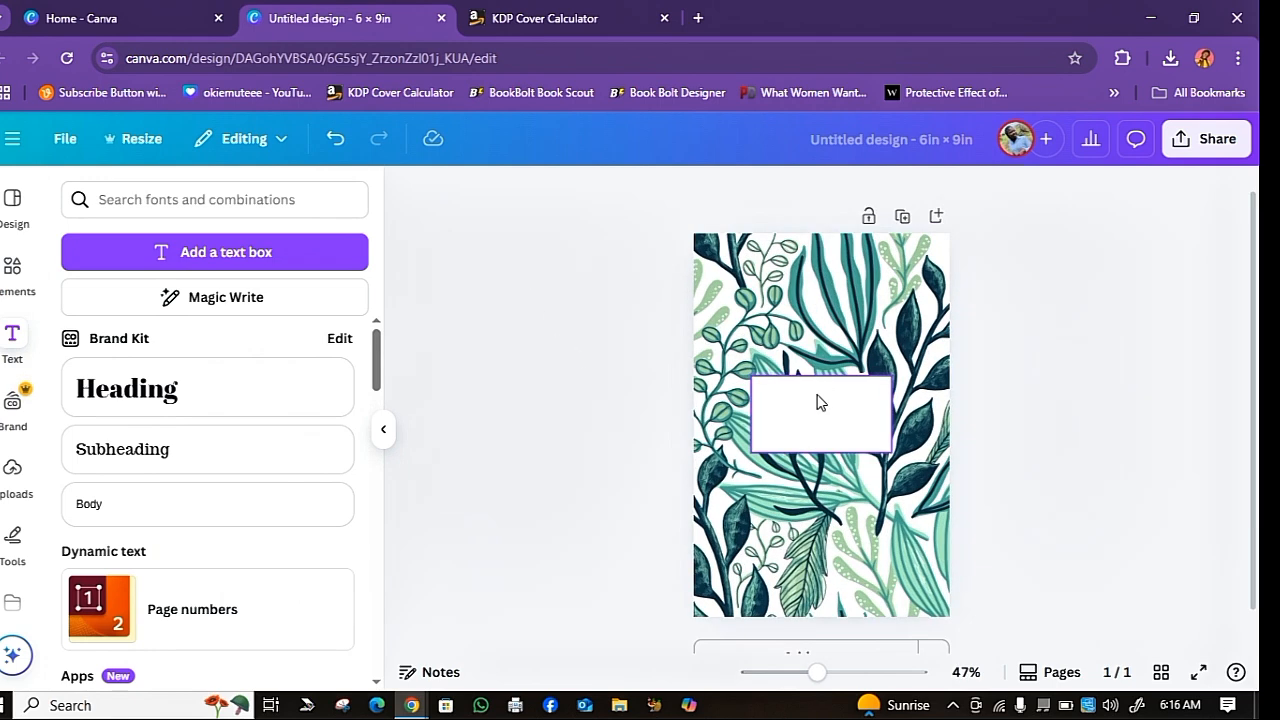
left_click_drag(155, 405, 786, 414)
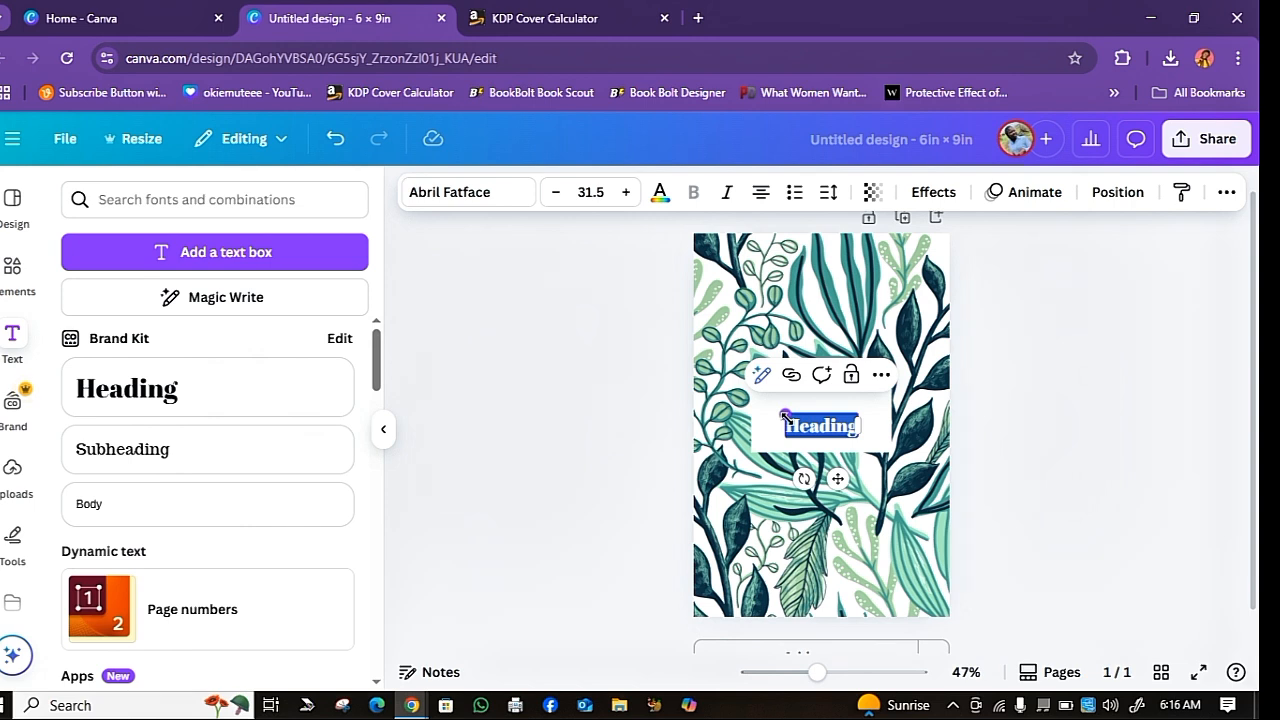
type("My Note Book")
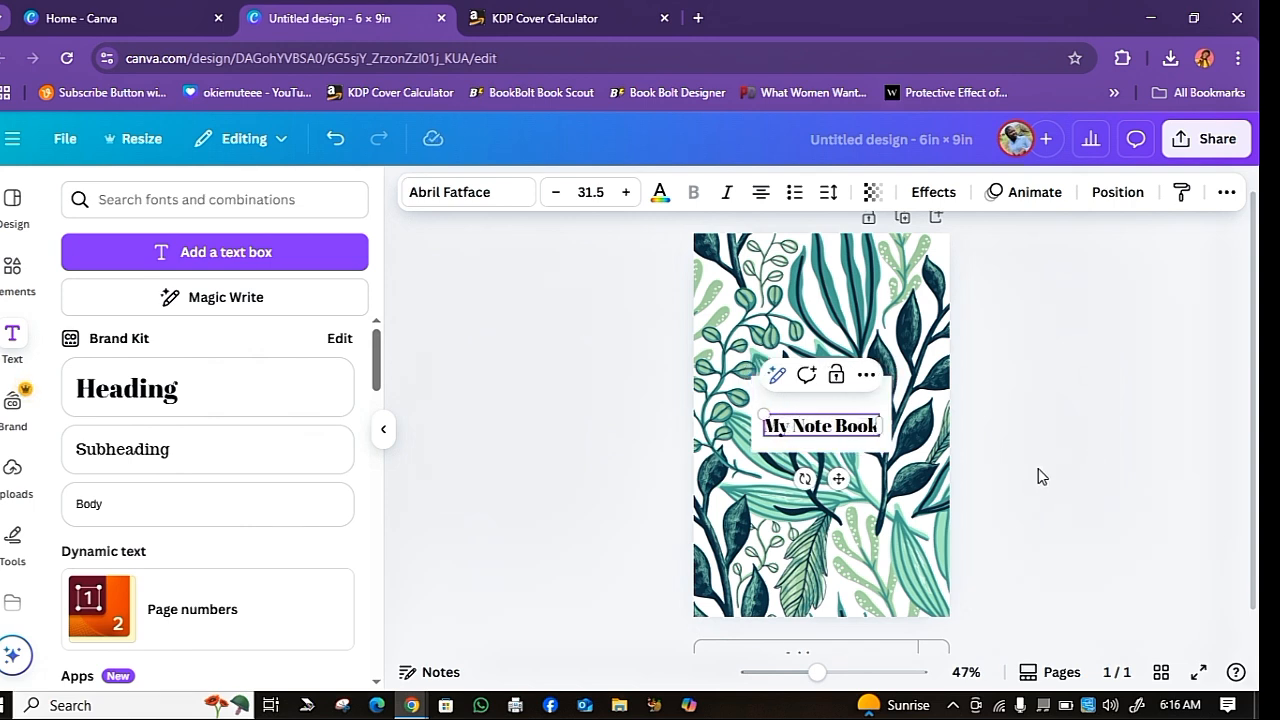
left_click(1038, 476)
left_click_drag(830, 450, 832, 453)
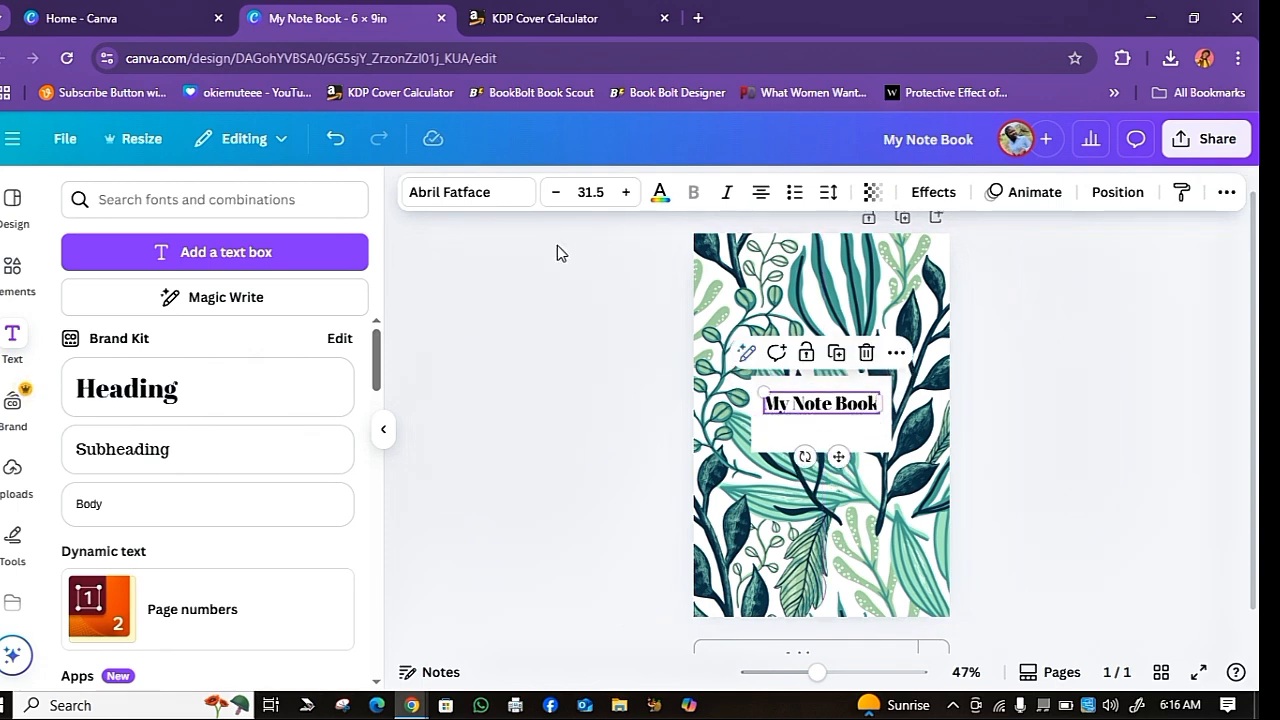
Colour the "My Note Book" title with the teal document colour taken from the leaf pattern
left_click(660, 192)
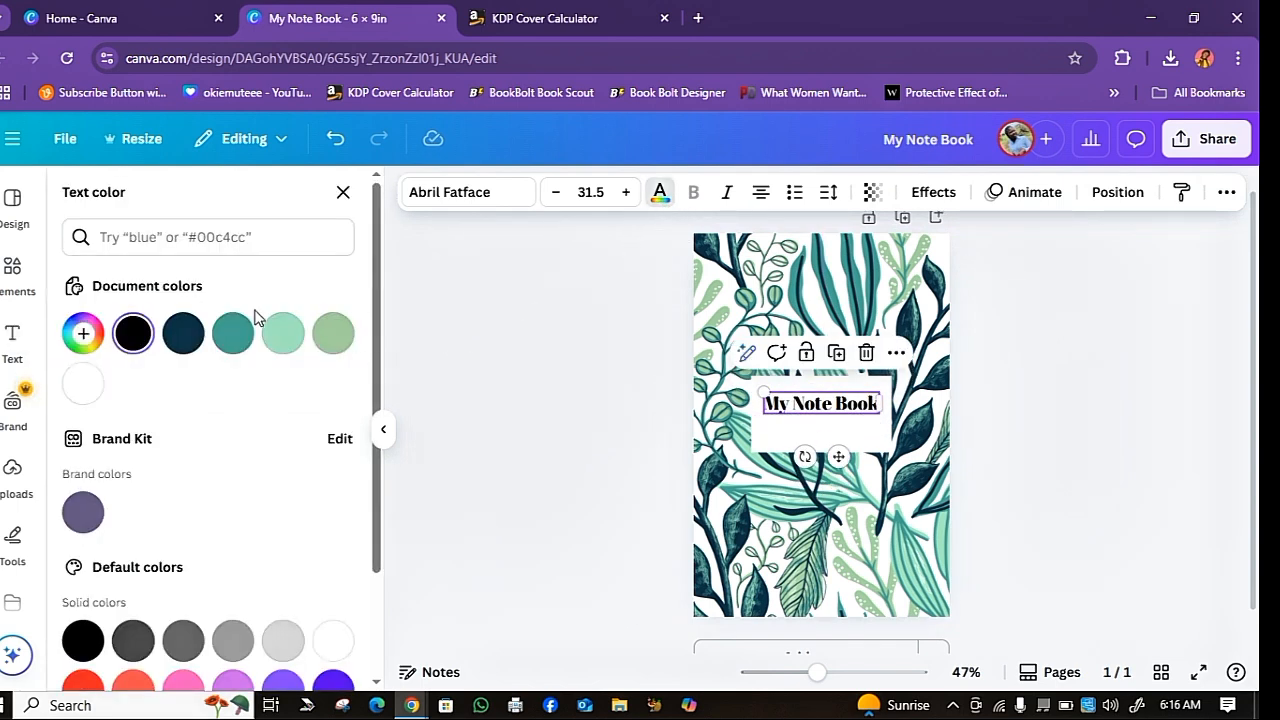
left_click(233, 333)
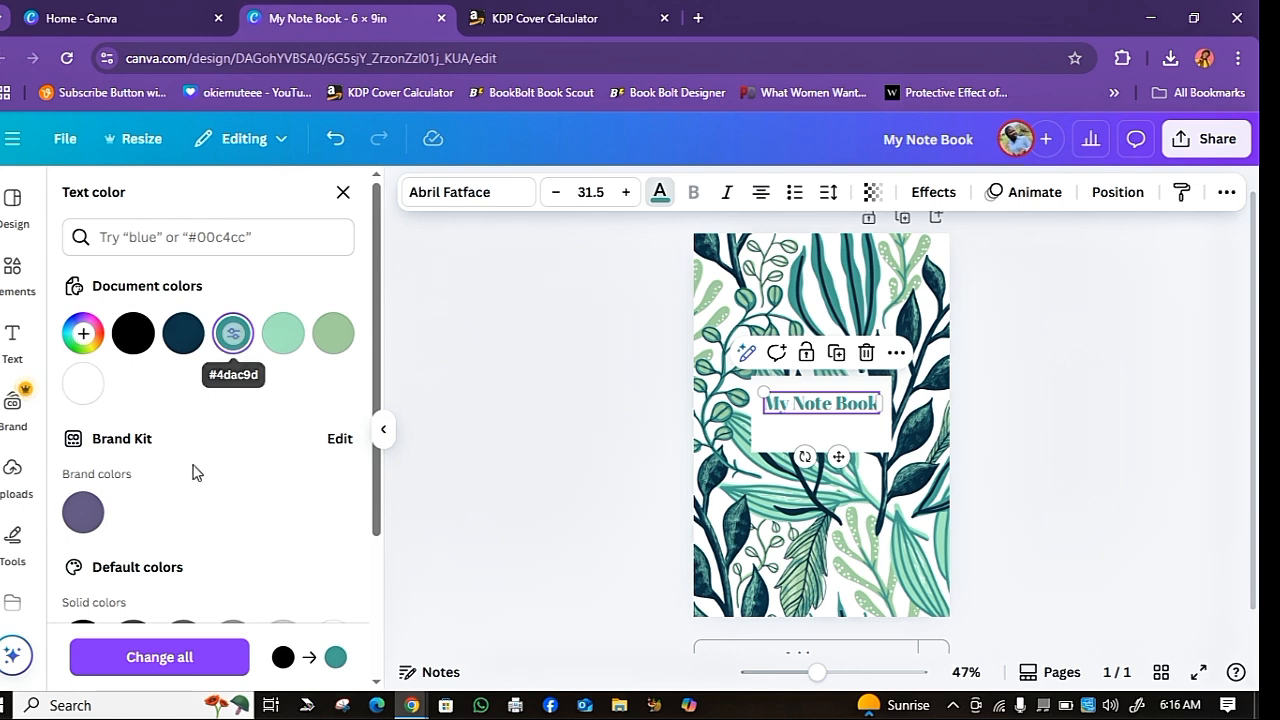
scroll(200, 490, "down", 2)
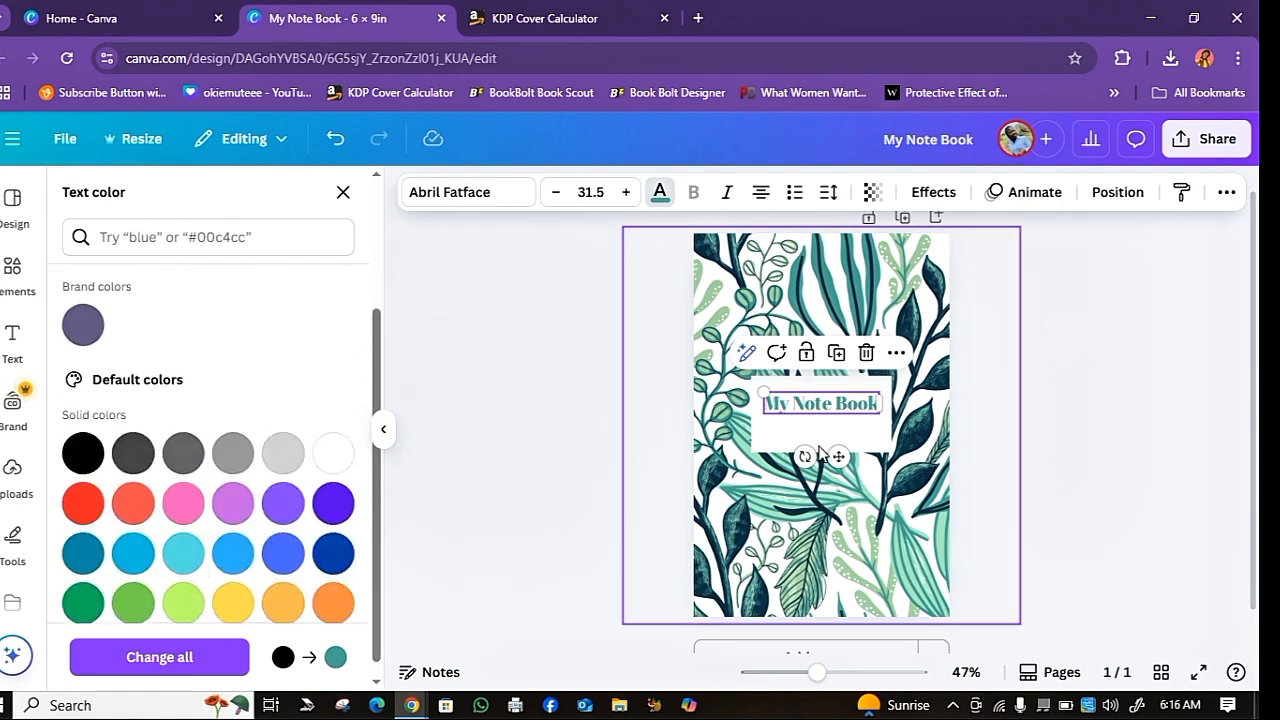
Try League Spartan and Arimo on the title, ending with its font set to Canva Sans
left_click(463, 198)
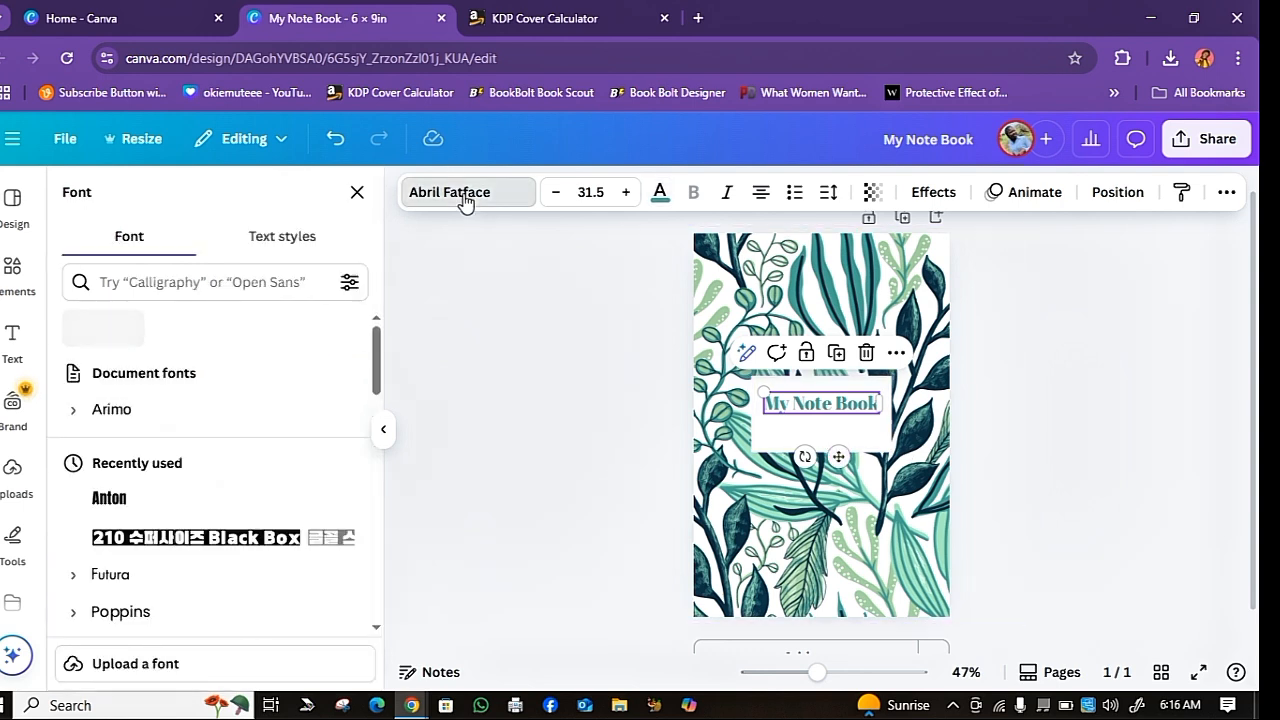
scroll(185, 485, "down", 1)
scroll(188, 486, "down", 2)
left_click(180, 408)
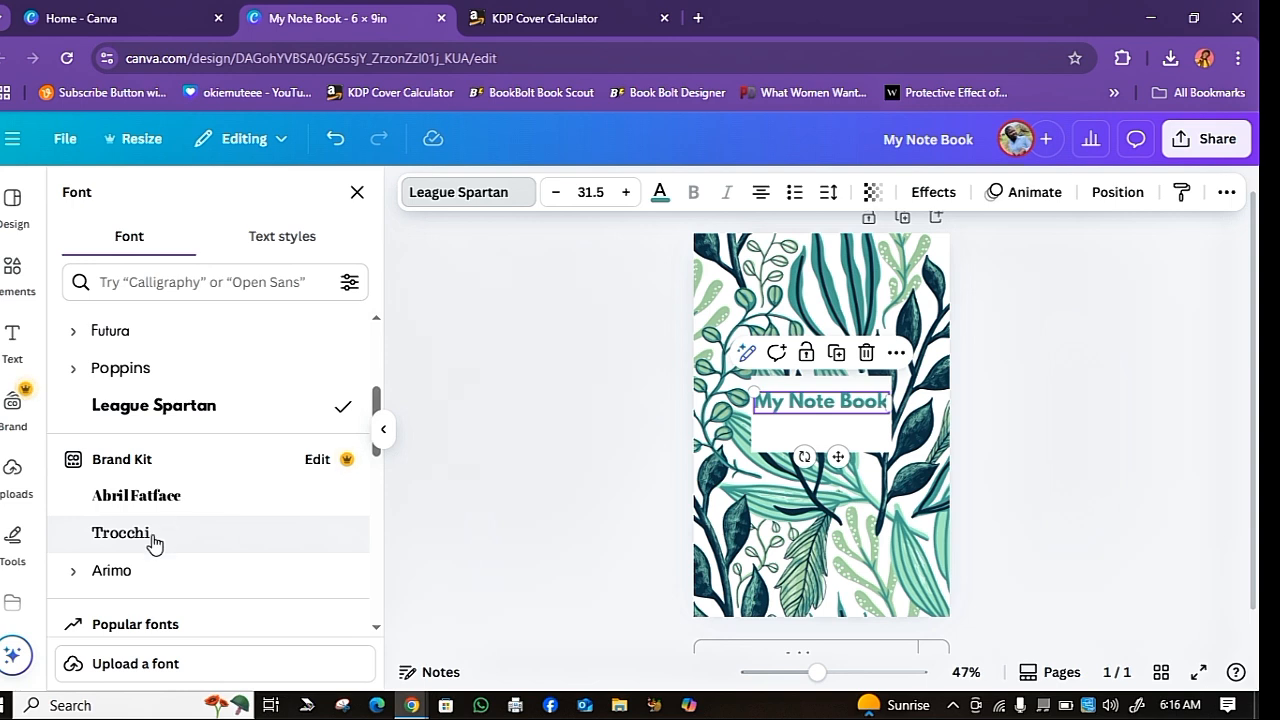
left_click(137, 572)
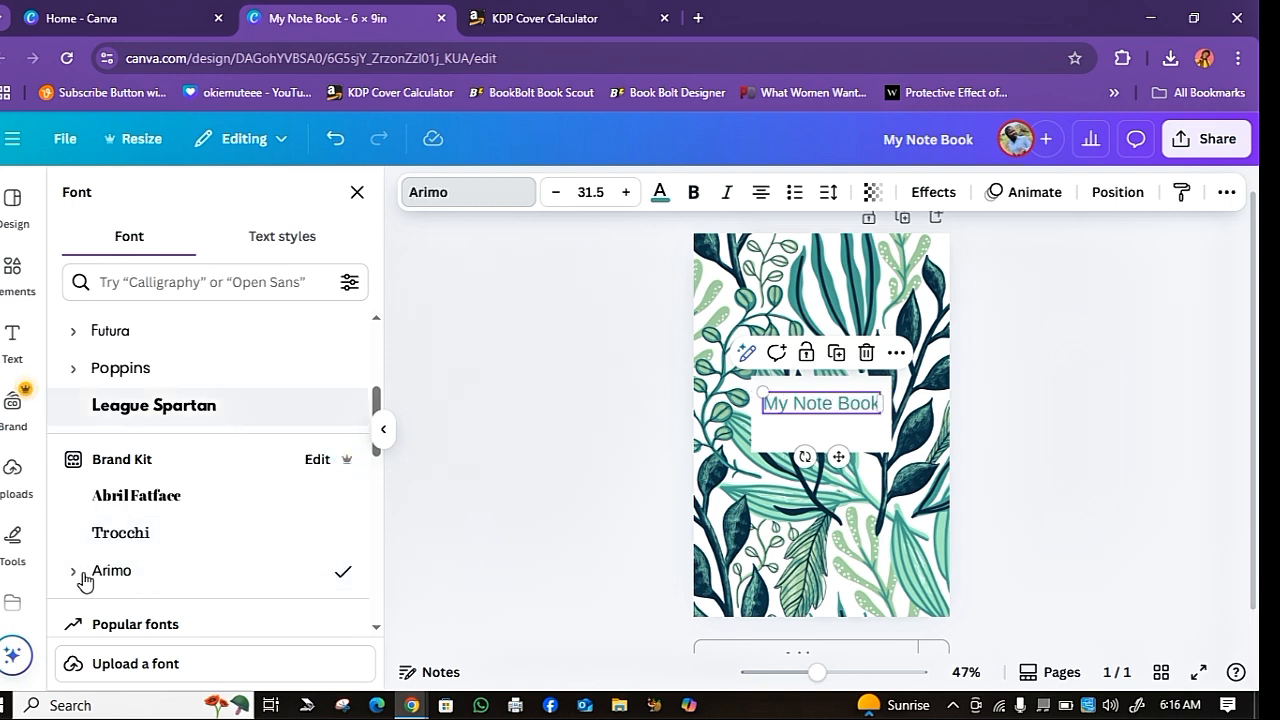
scroll(85, 578, "down", 4)
left_click(140, 512)
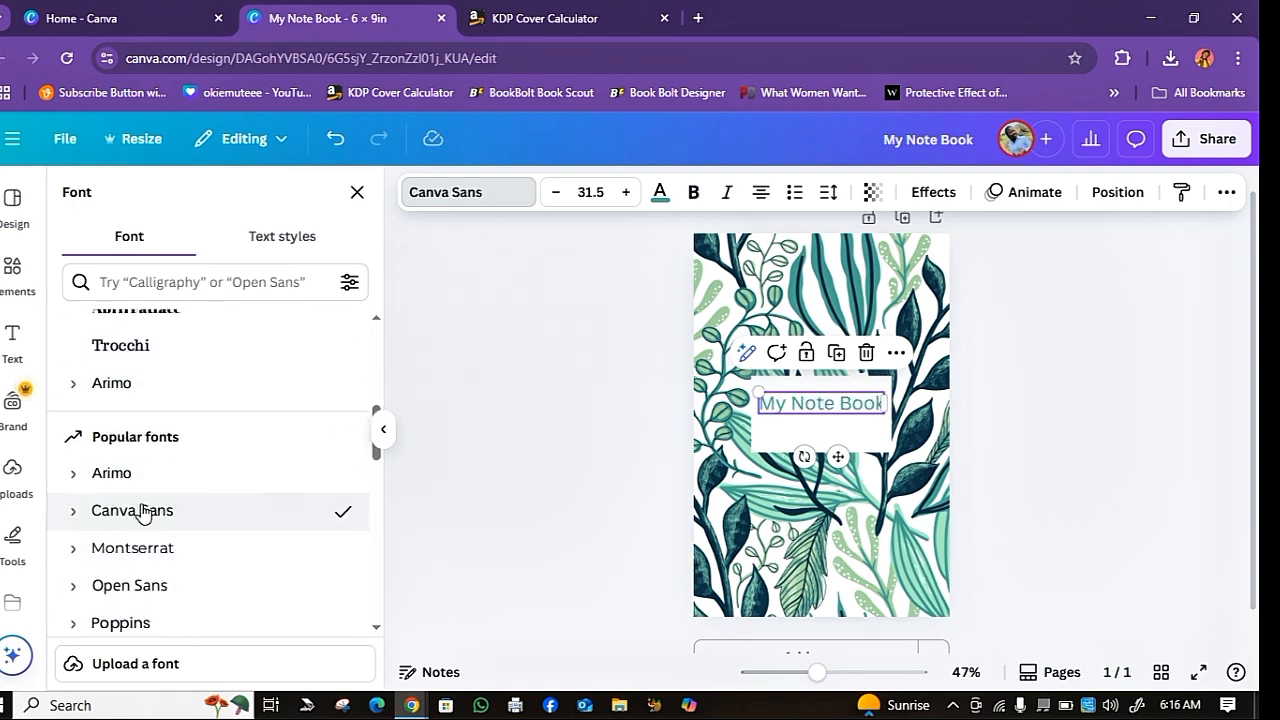
Set the title's font to Poppins in bold, trying italic and switching it off again
scroll(140, 543, "up", 2)
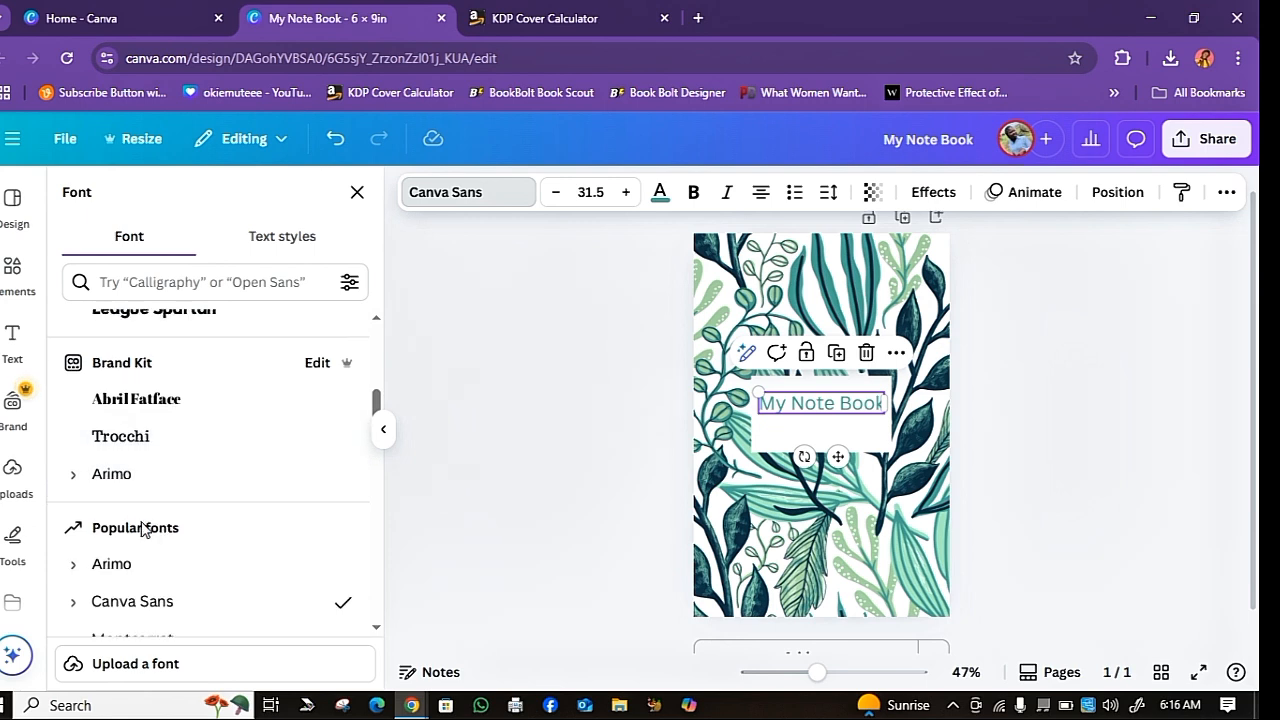
scroll(145, 520, "down", 3)
left_click(140, 530)
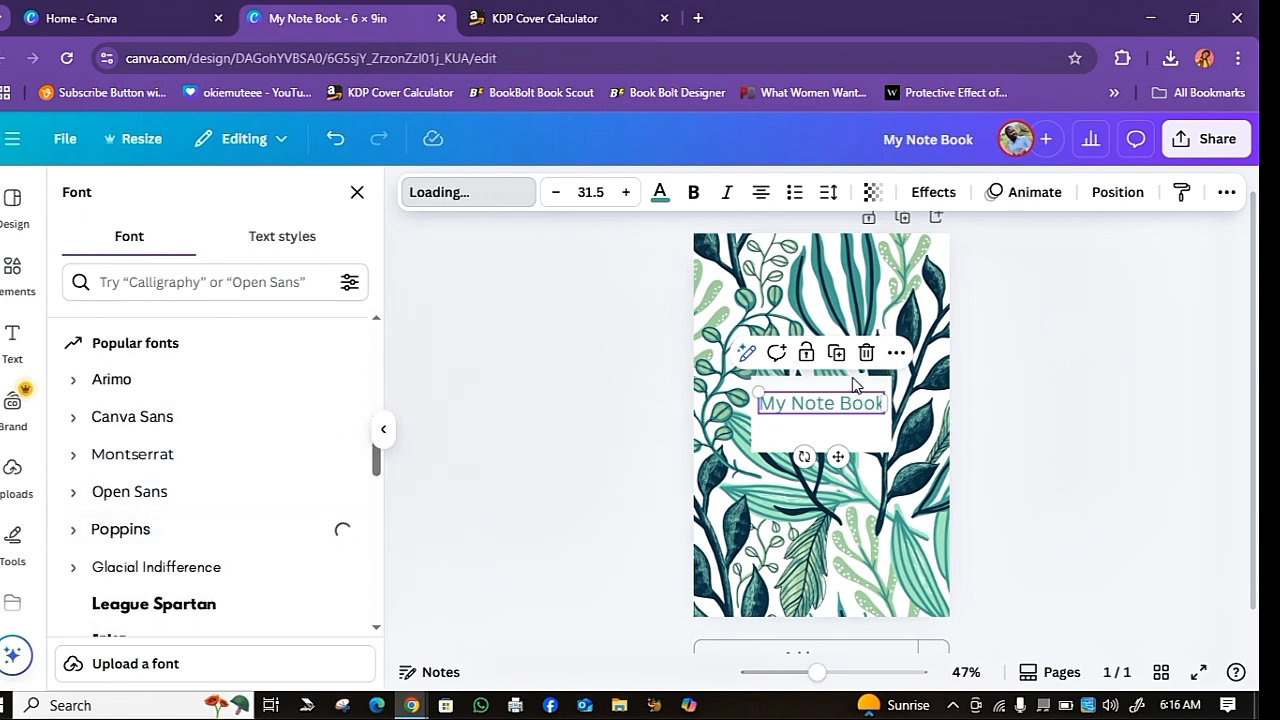
left_click(694, 196)
left_click(731, 195)
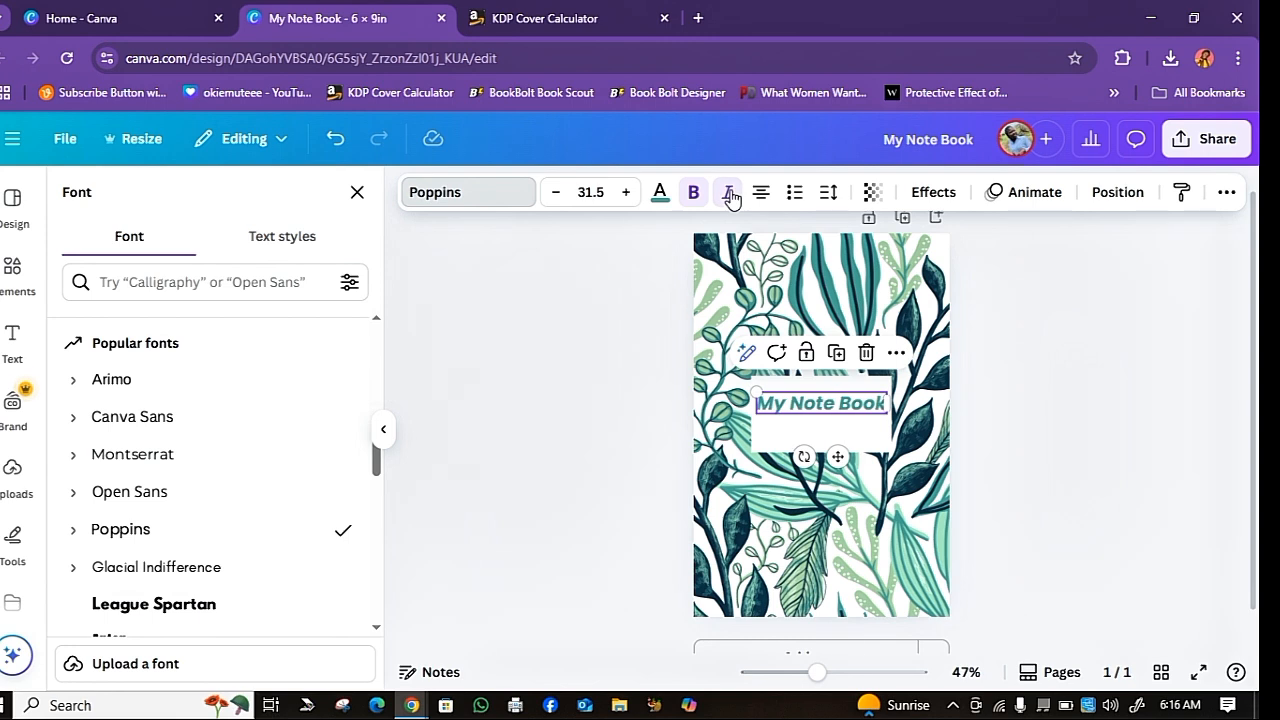
left_click(725, 194)
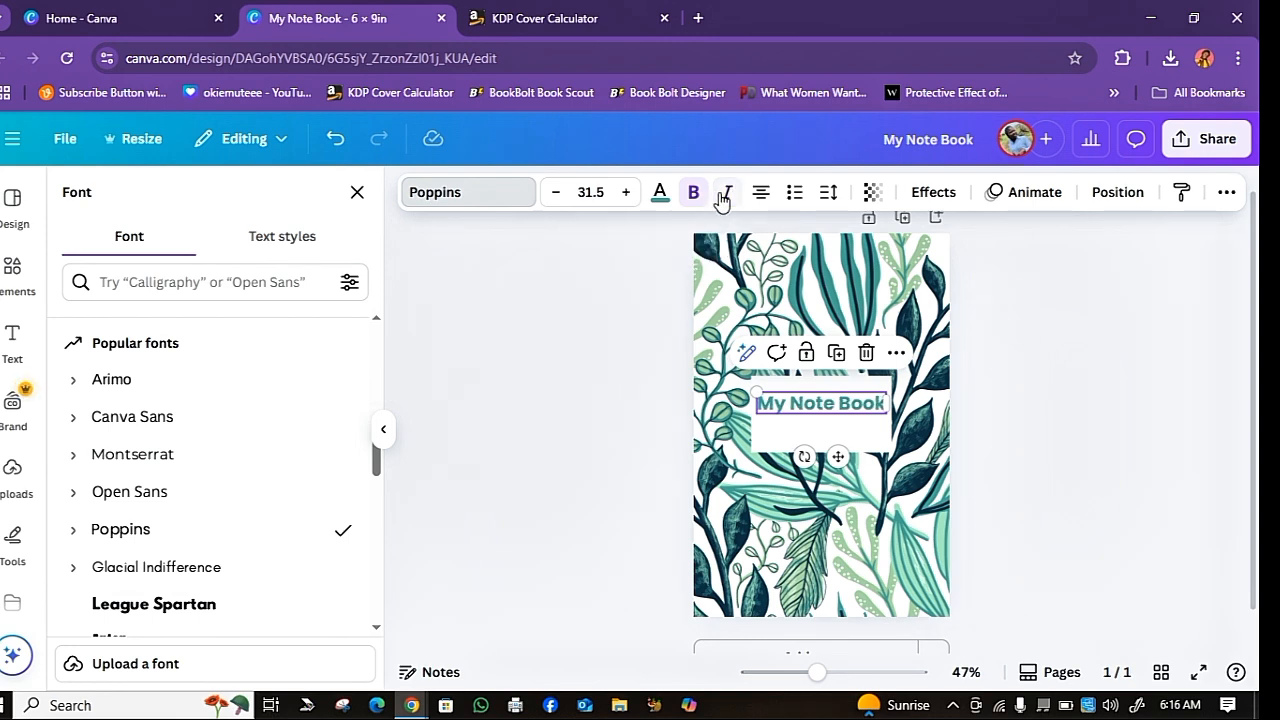
left_click(1050, 362)
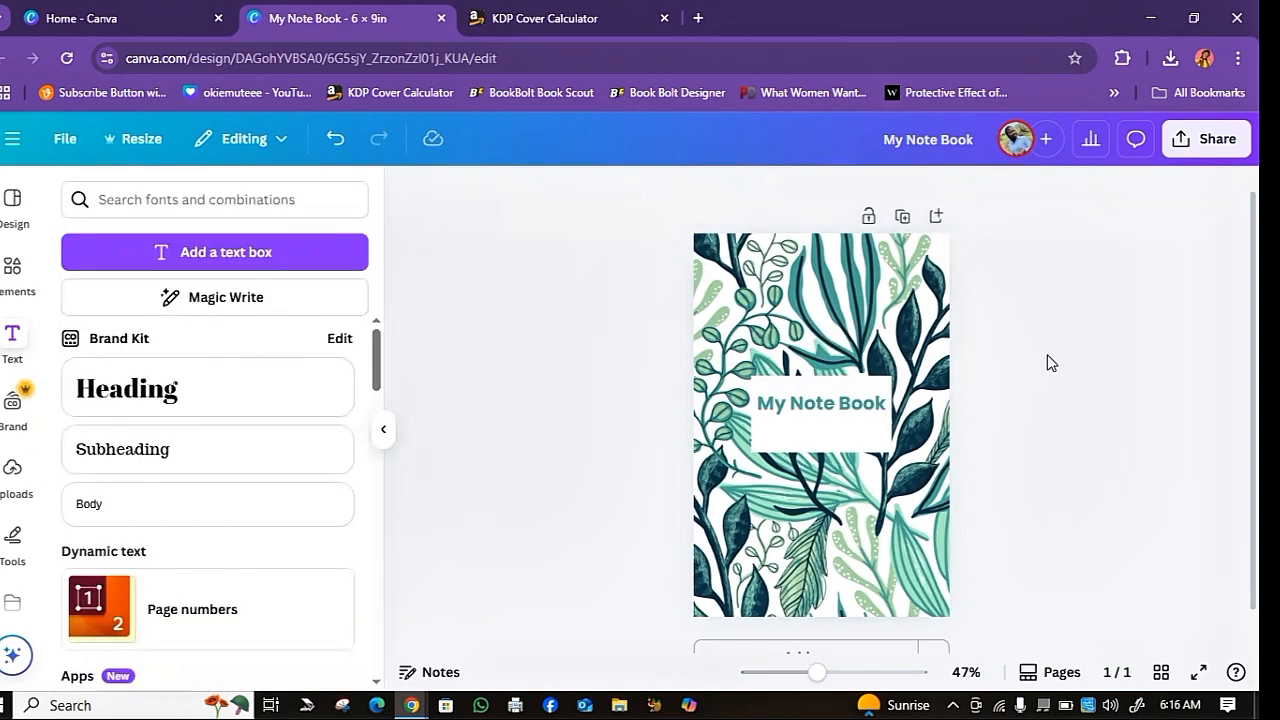
Give the white rectangle behind the title a solid outline with stroke weight 4
left_click(805, 412)
scroll(820, 425, "up", 4)
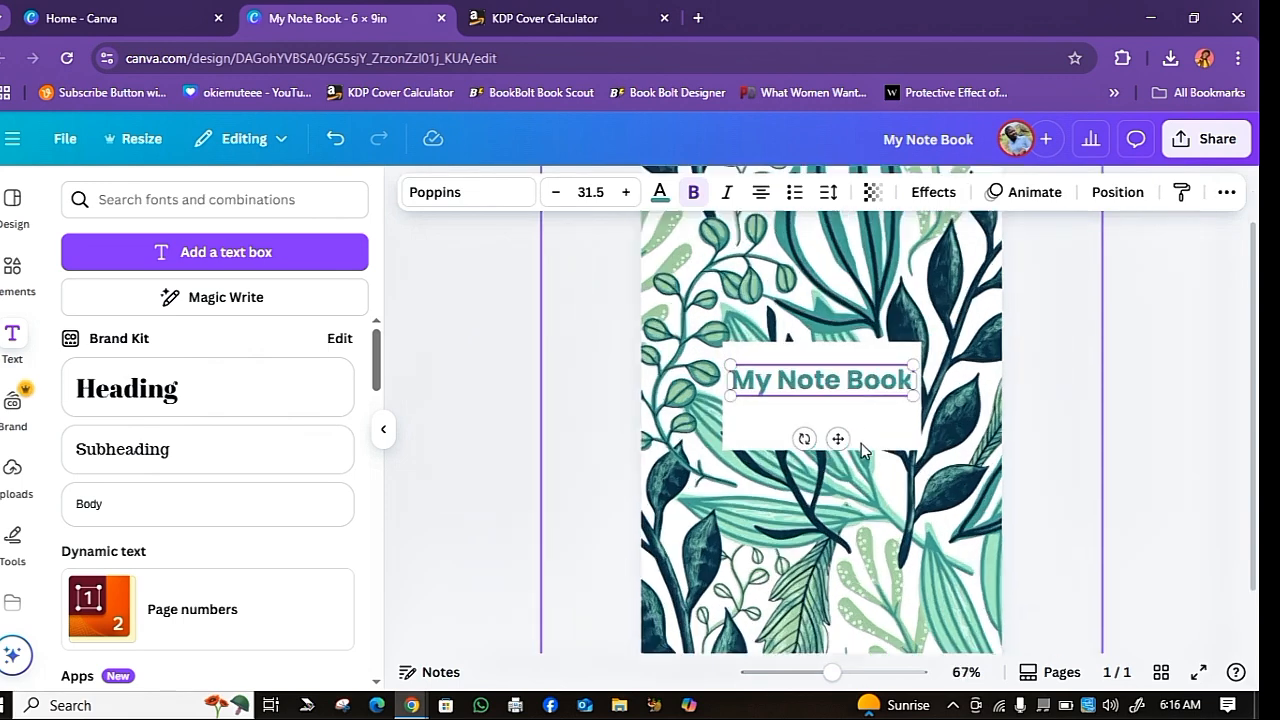
left_click(856, 440)
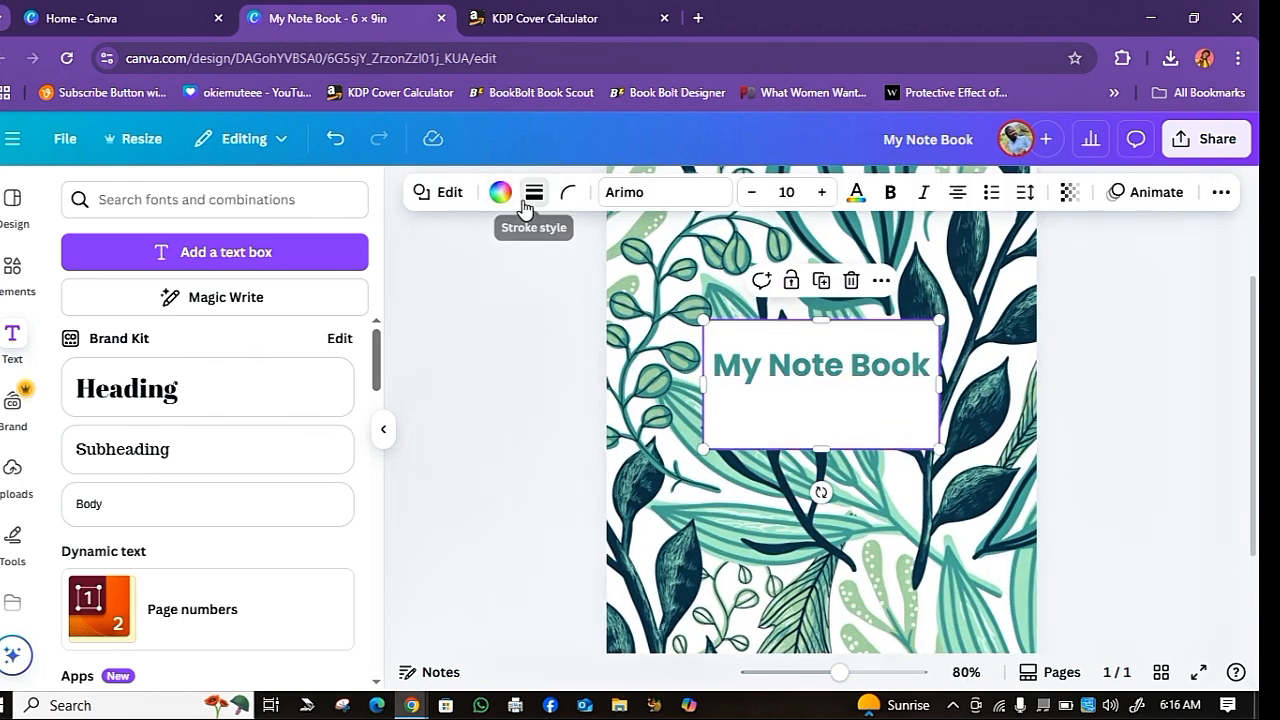
left_click(527, 200)
left_click(480, 258)
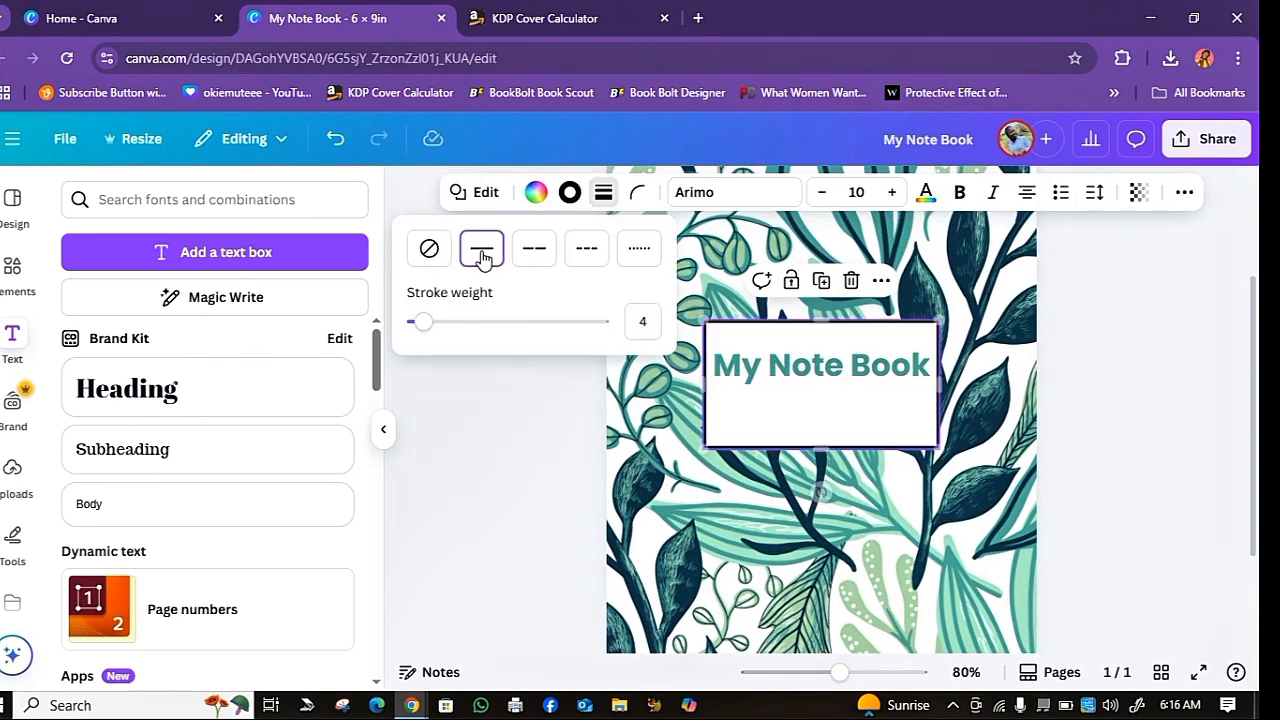
Try several document colours on the rectangle's outline, ending with the dark navy one
left_click(536, 193)
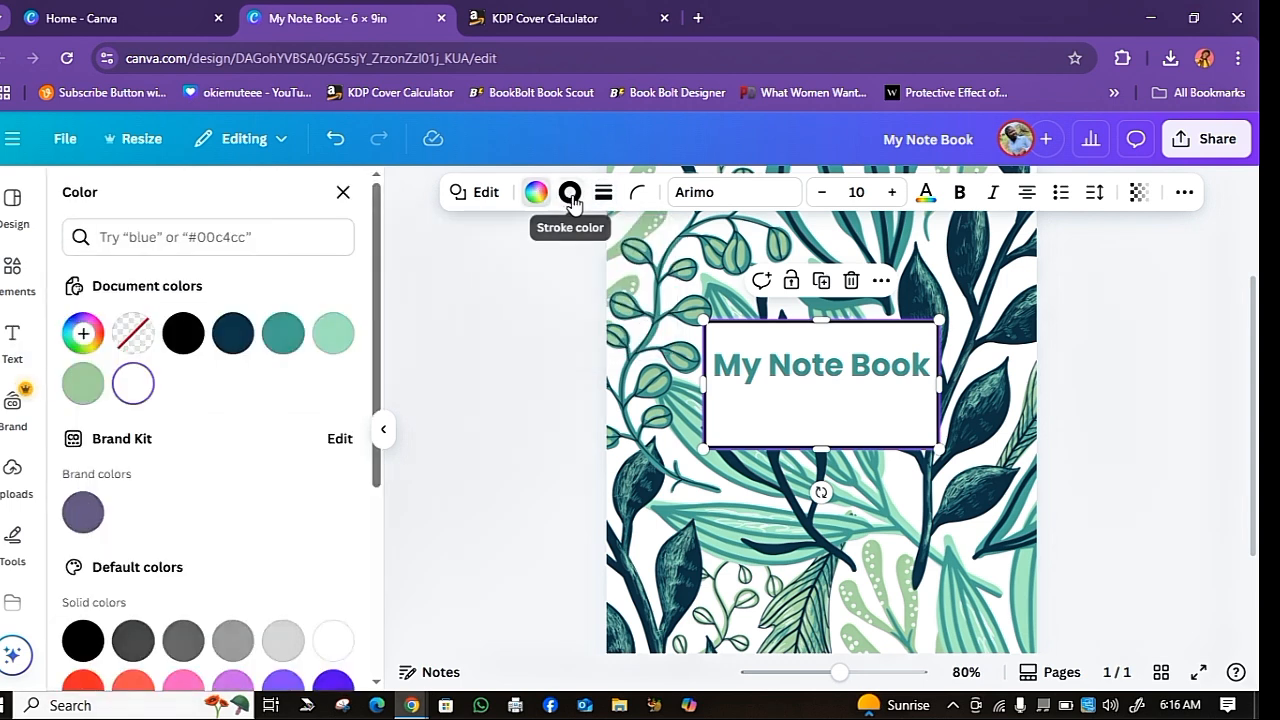
left_click(570, 194)
left_click(232, 342)
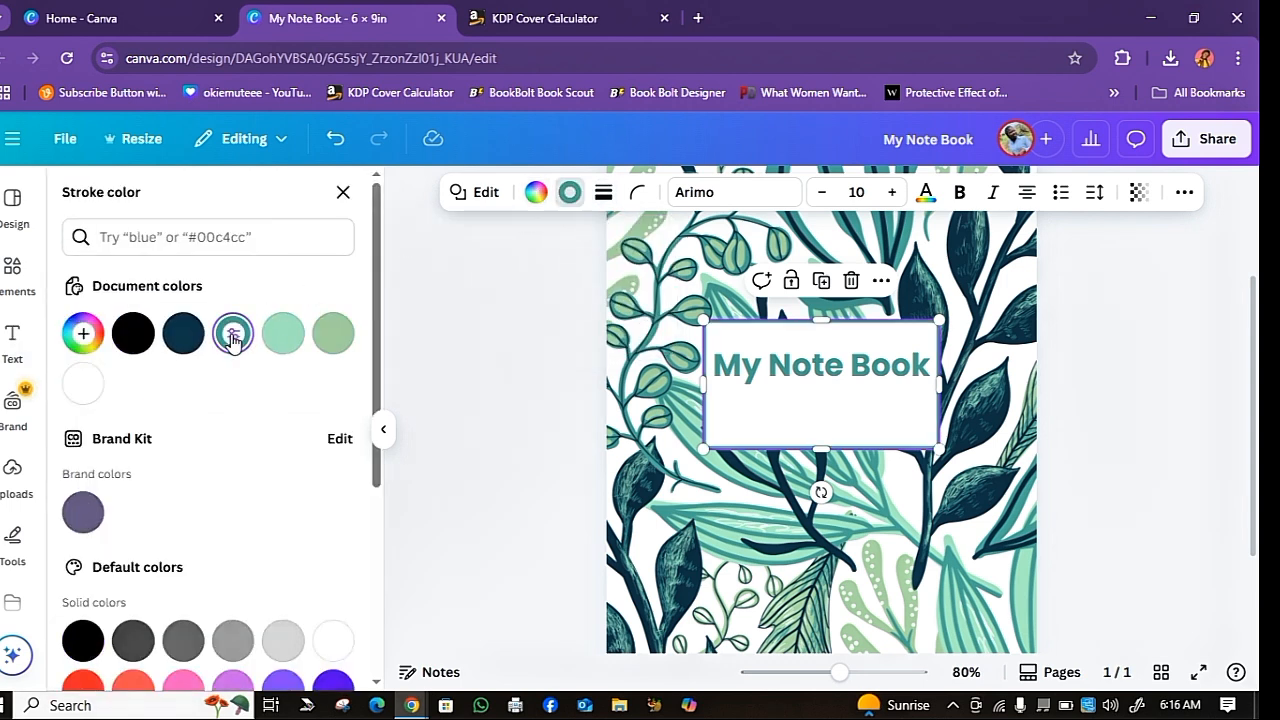
left_click(283, 334)
left_click(333, 346)
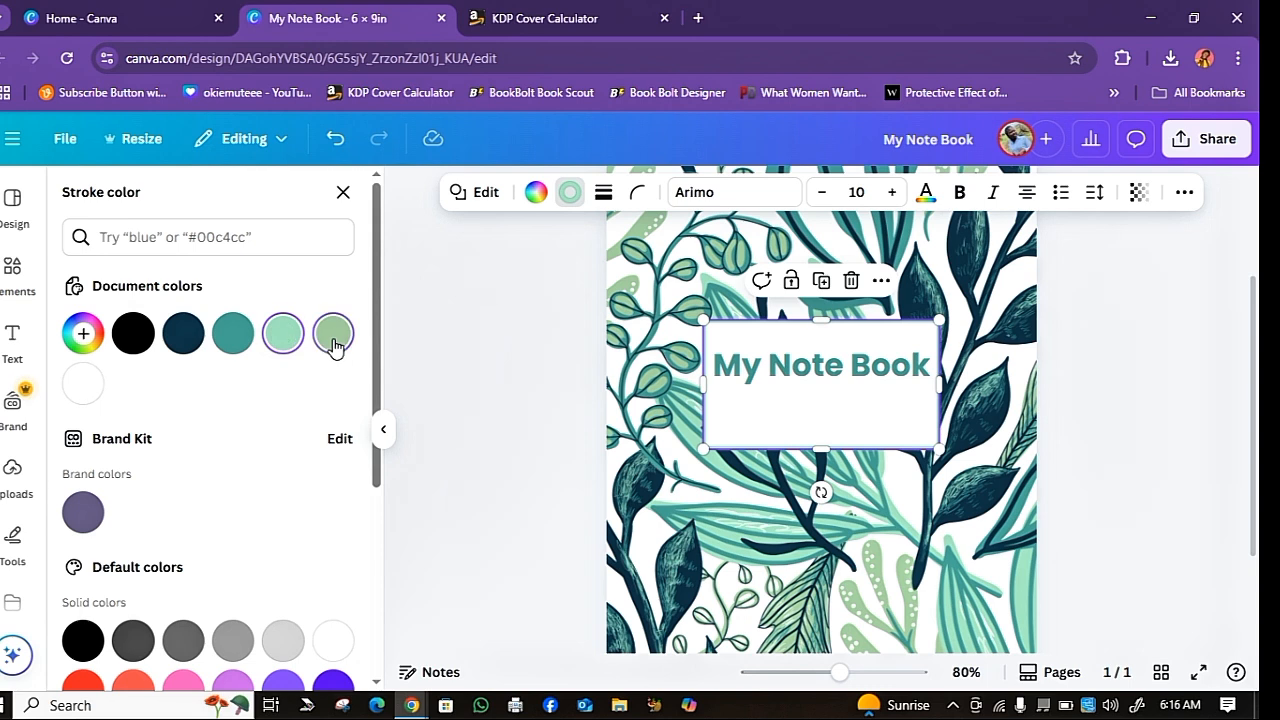
left_click(245, 337)
left_click(133, 333)
left_click(183, 333)
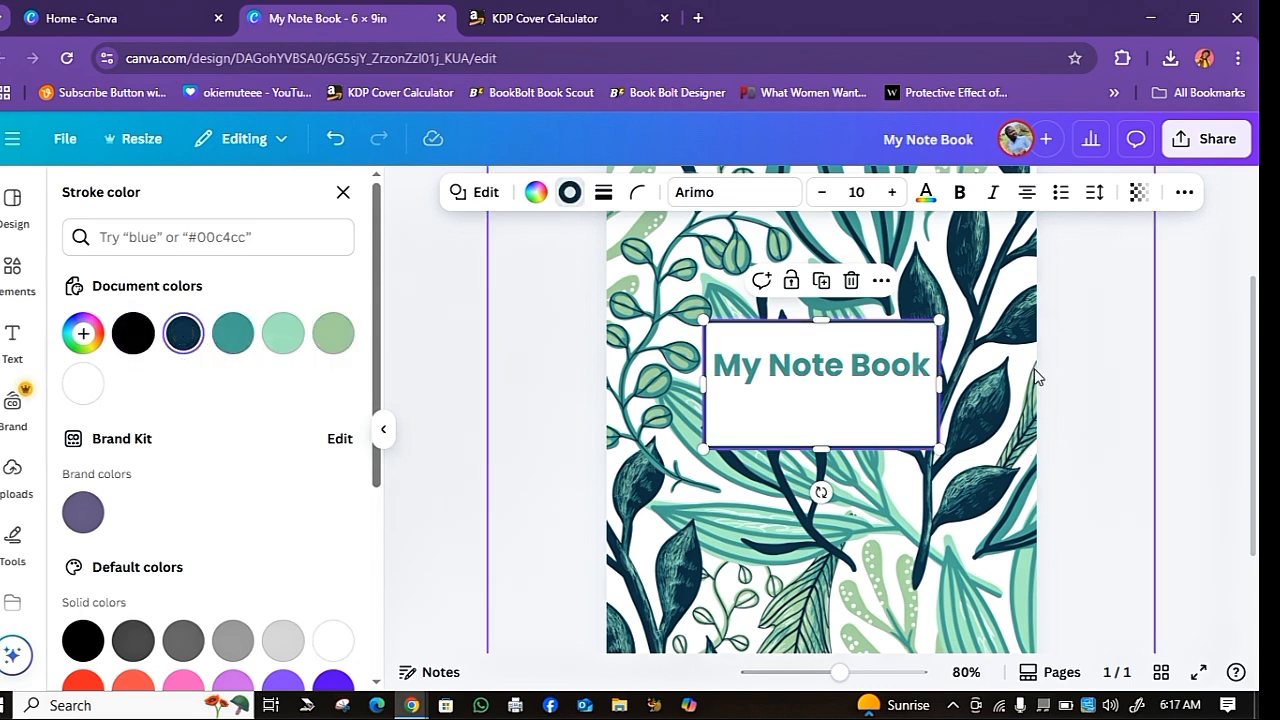
left_click(1064, 362)
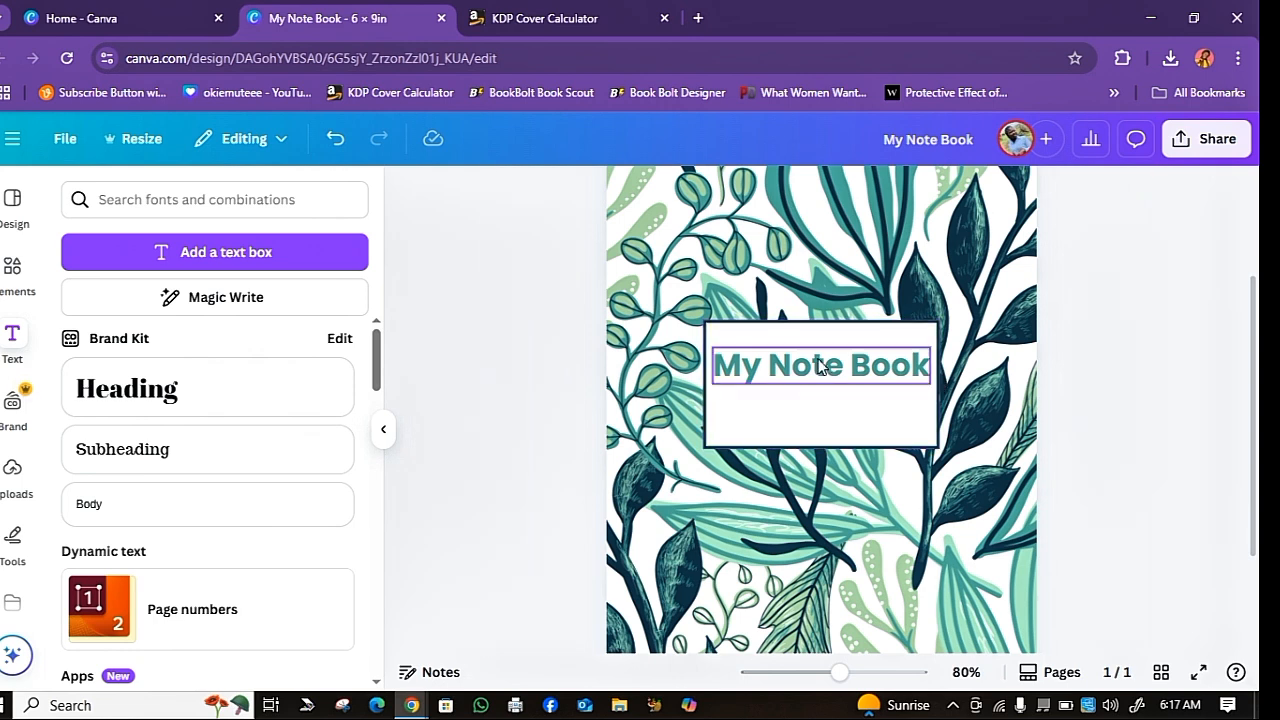
Shrink the "My Note Book" title slightly and centre it in the upper part of the white rectangle
left_click(890, 372)
left_click_drag(926, 381, 903, 378)
left_click_drag(823, 420, 838, 420)
Add a straight line centred below the title and set its stroke weight to 2
left_click(13, 272)
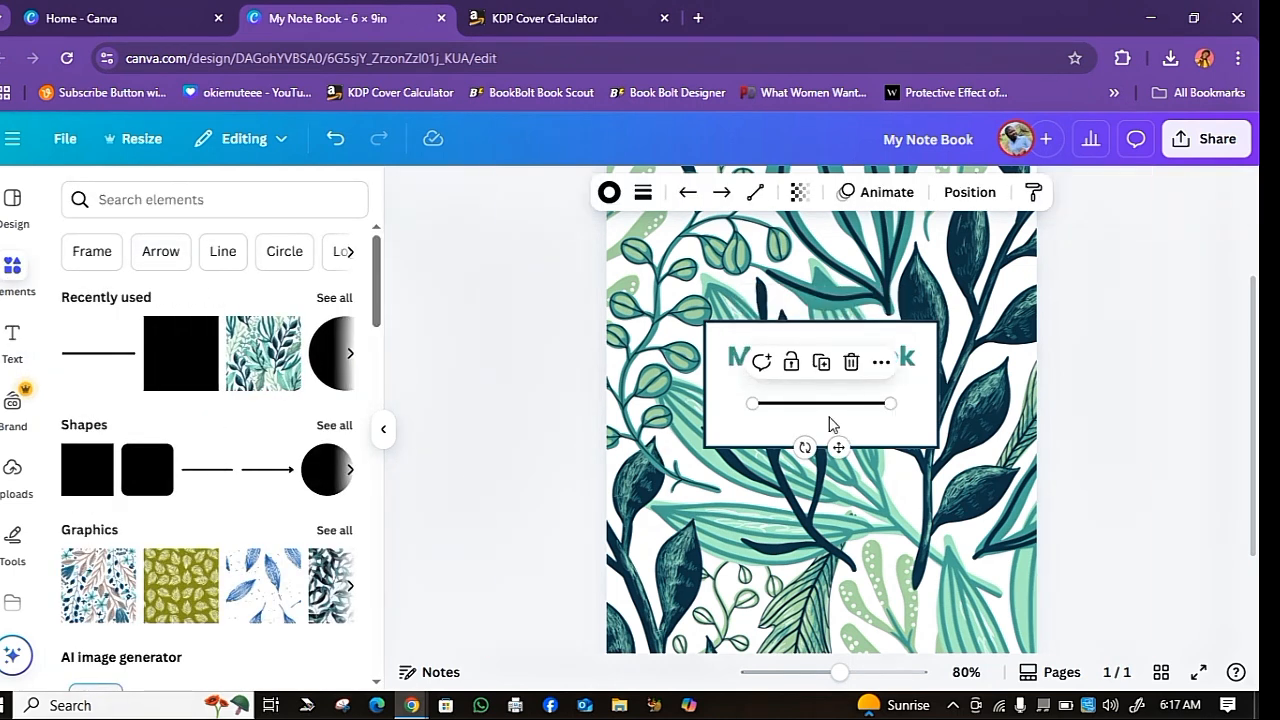
left_click_drag(839, 449, 834, 437)
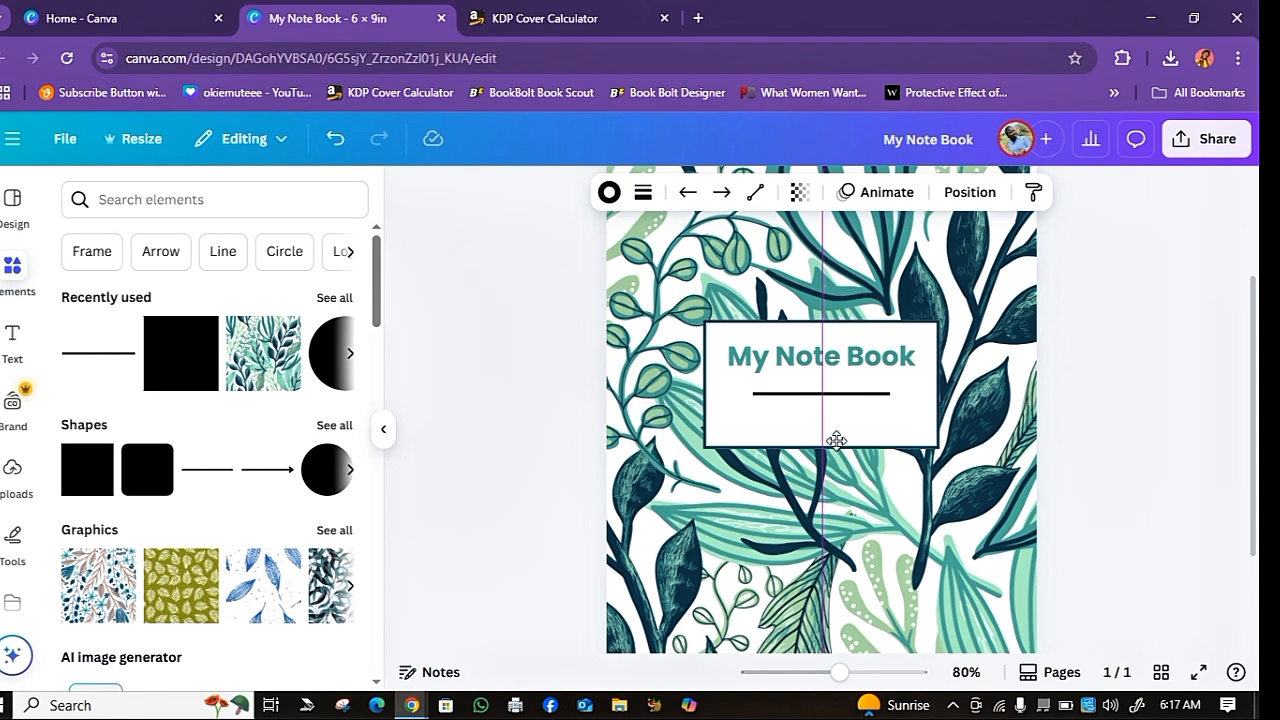
left_click(645, 196)
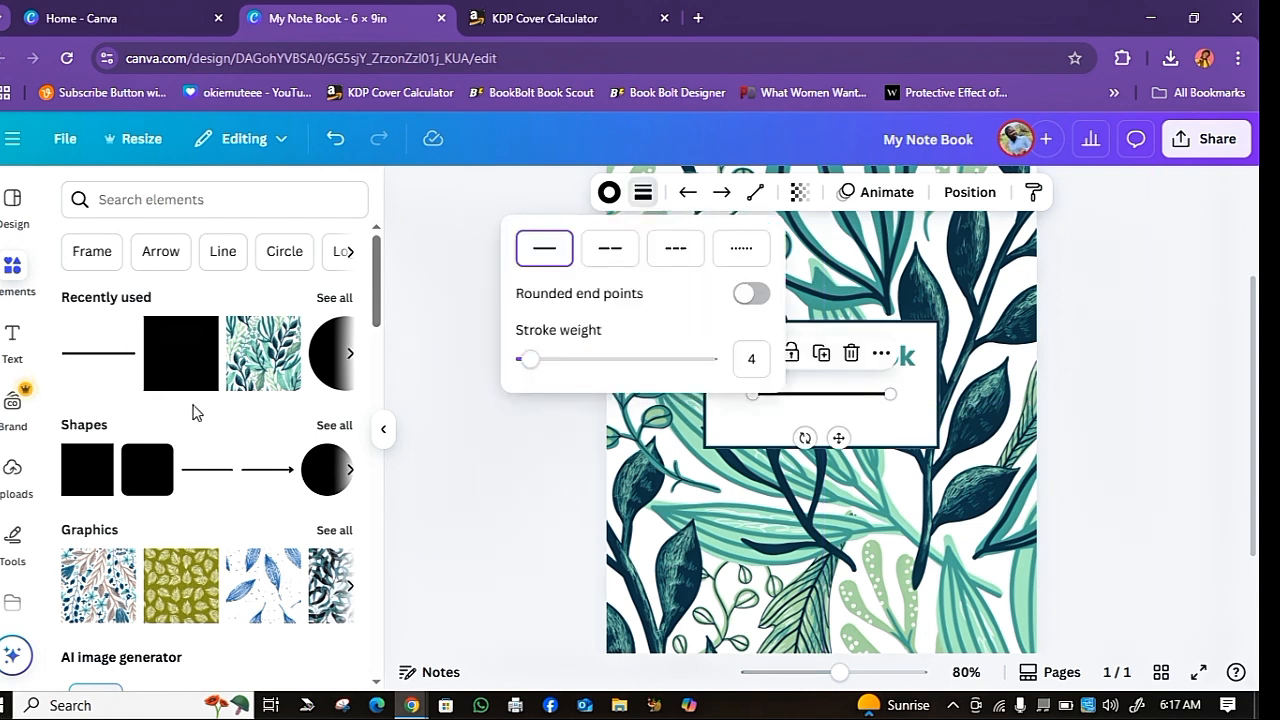
left_click_drag(533, 363, 527, 364)
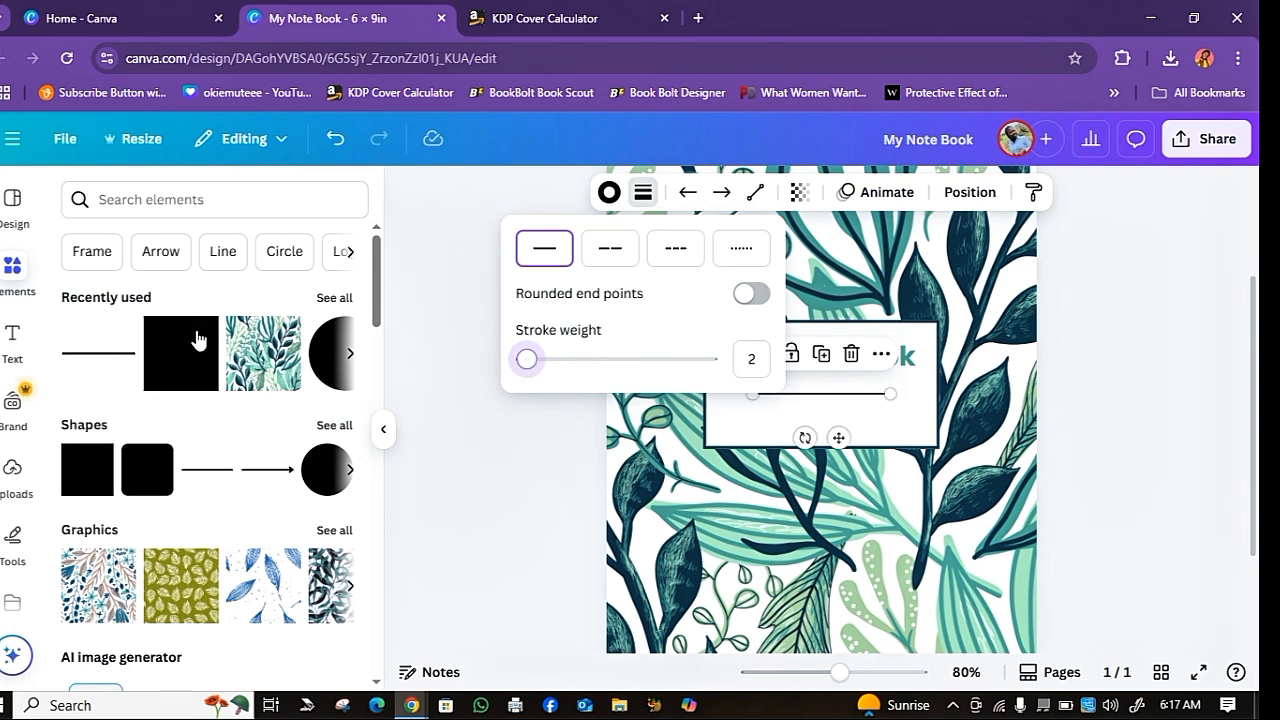
Try teal on the line below the title, then colour it with the dark navy document colour
left_click(610, 192)
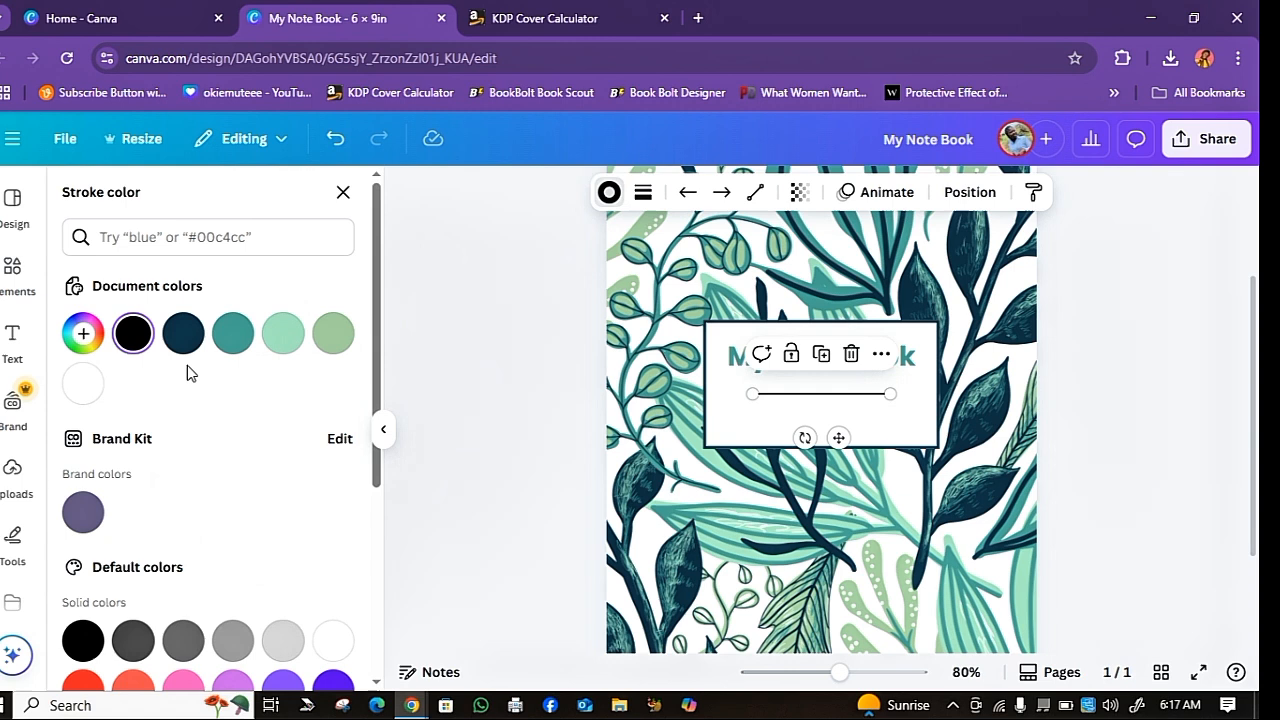
left_click(233, 335)
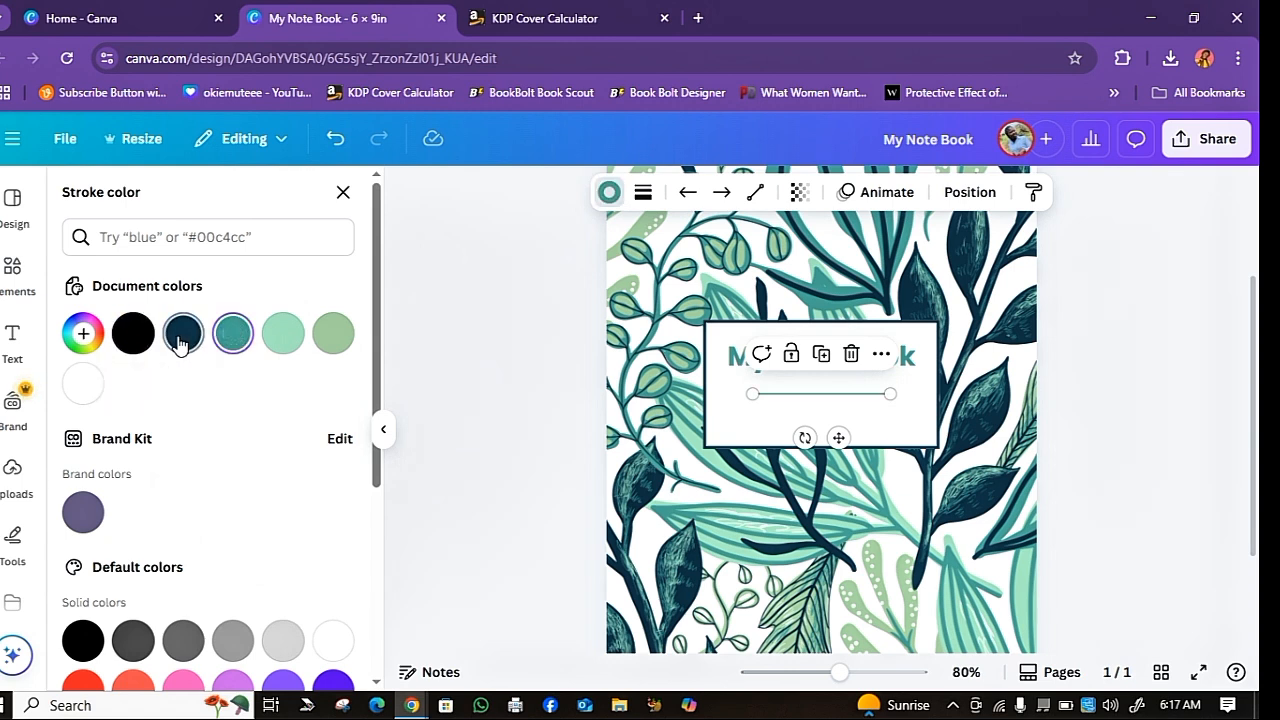
left_click(183, 333)
Duplicate the navy line and place the copy directly below it, aligned with the original
key("ctrl+d")
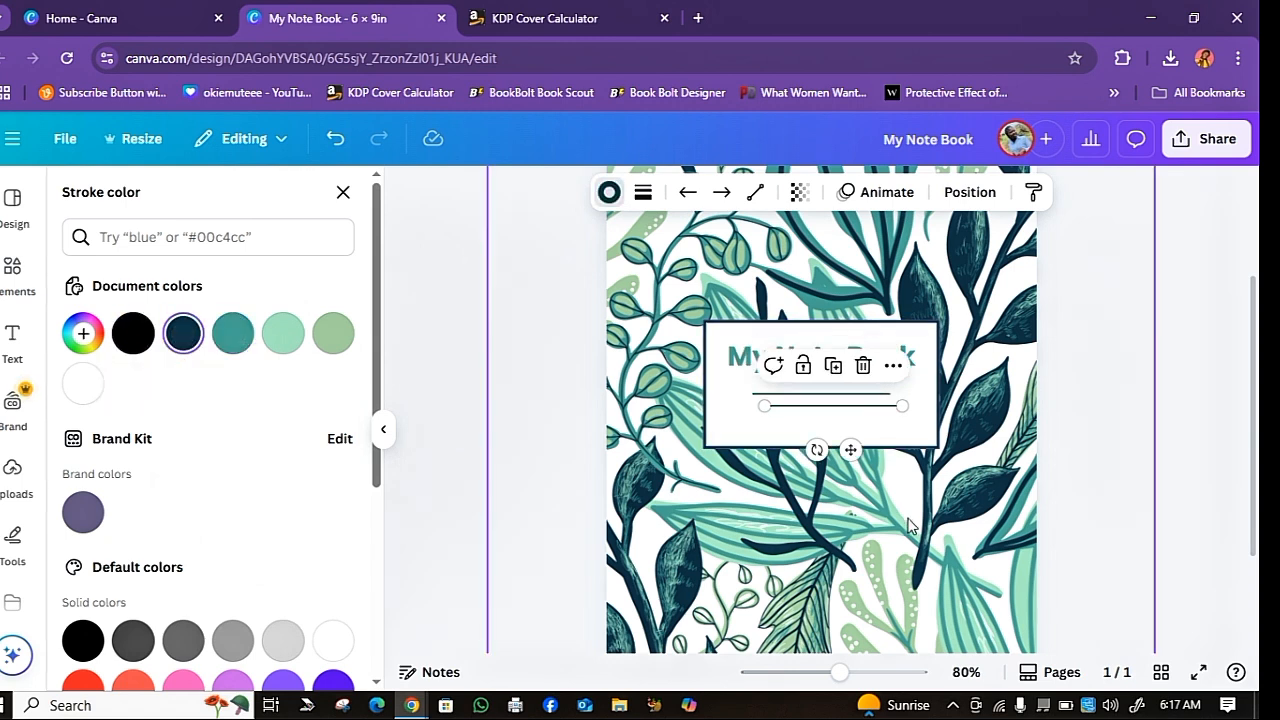
left_click_drag(849, 449, 844, 456)
key("Escape")
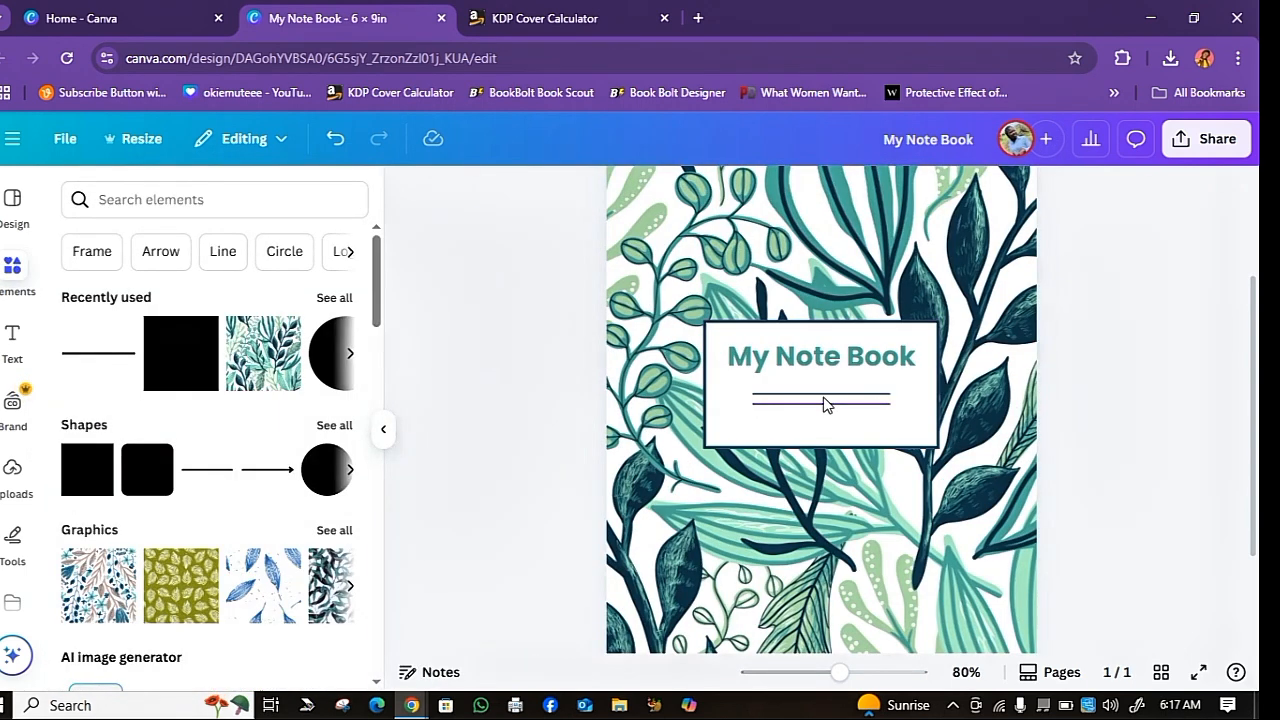
Lengthen the lower line to about 2.6 in, centre it in the rectangle, and delete the shorter line above it
left_click(826, 403)
left_click_drag(890, 405, 937, 407)
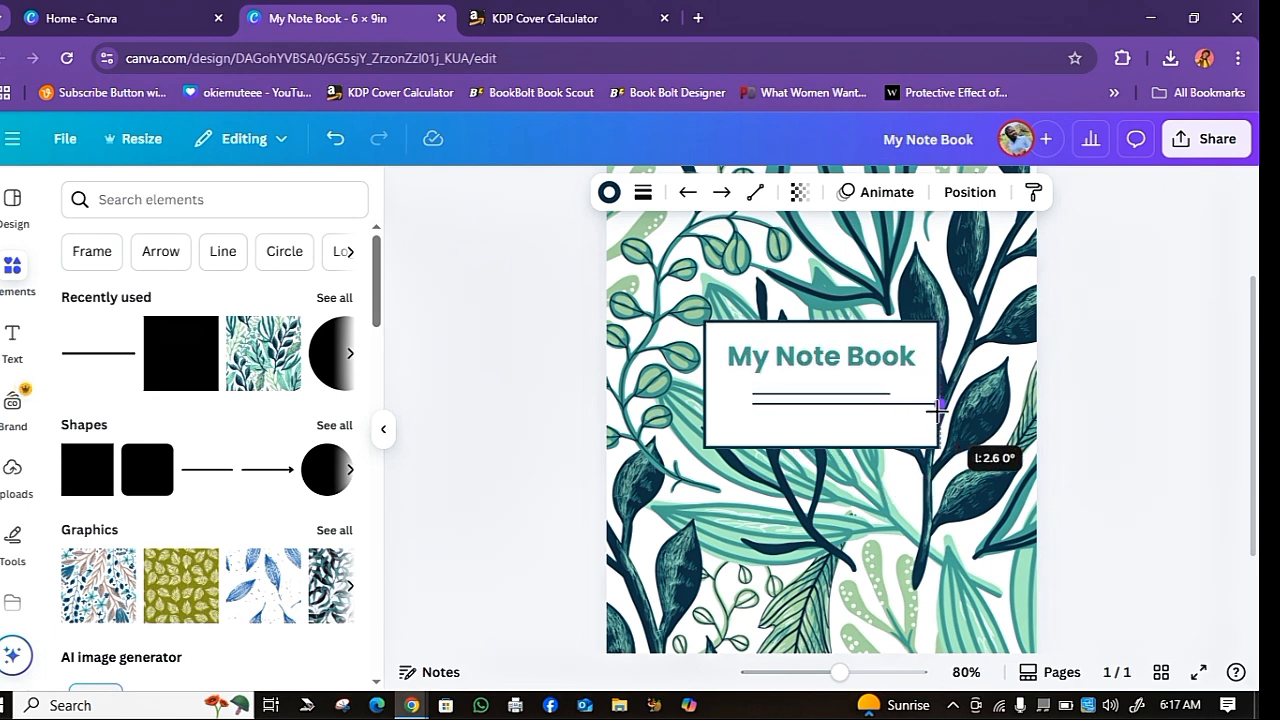
left_click_drag(826, 449, 838, 458)
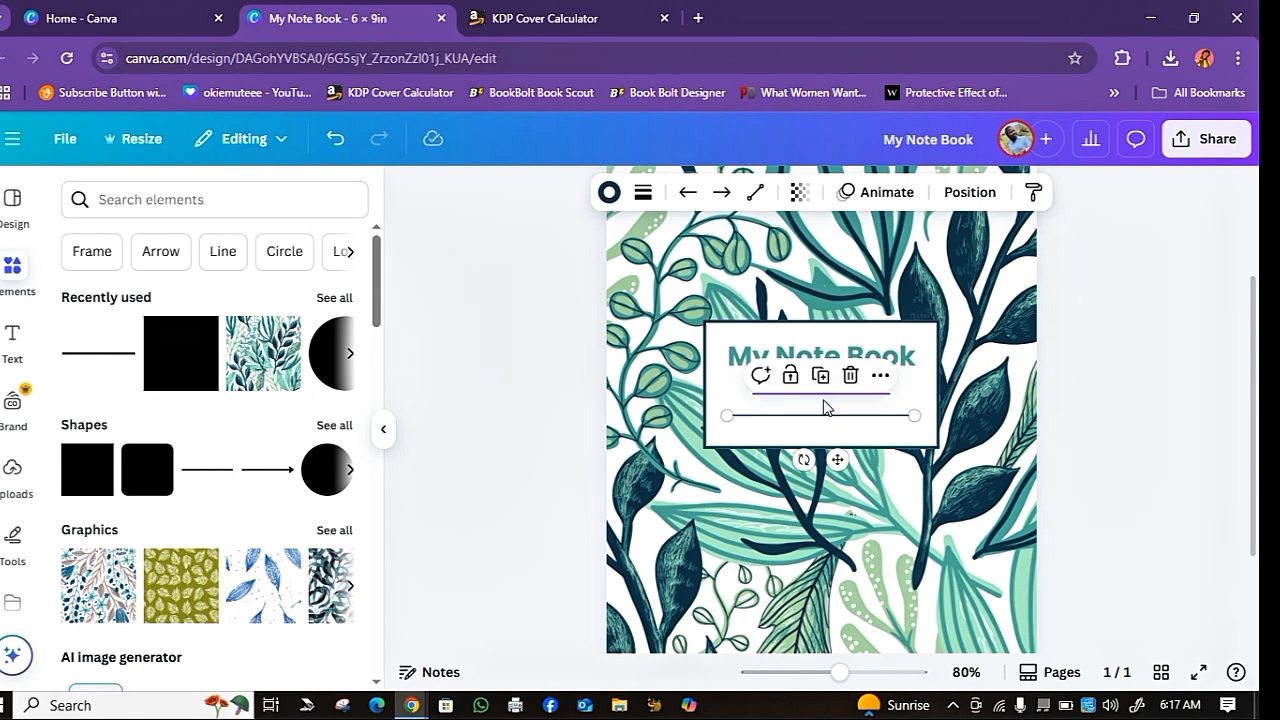
left_click(850, 375)
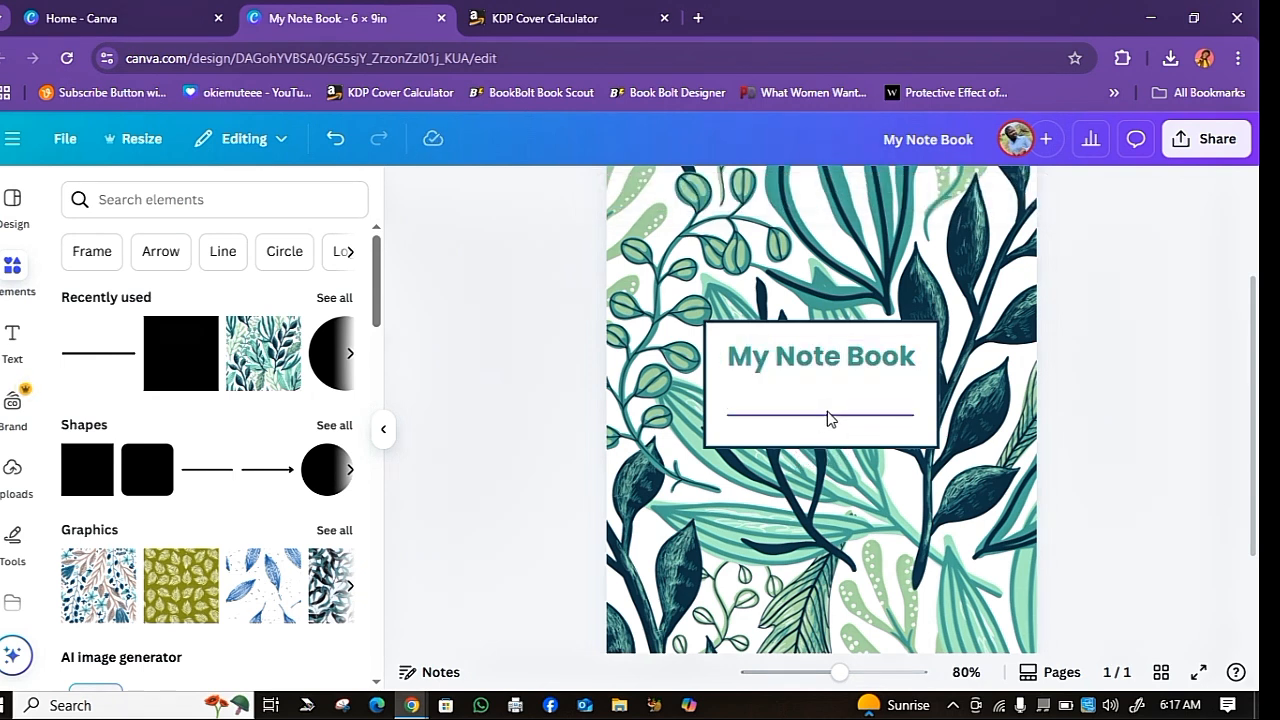
Move the long line up below the title and duplicate it to form three evenly spaced writing lines
left_click(820, 425)
mouse_move(838, 459)
left_mouse_down()
mouse_move(840, 429)
mouse_move(832, 442)
left_mouse_up()
key("ctrl+d")
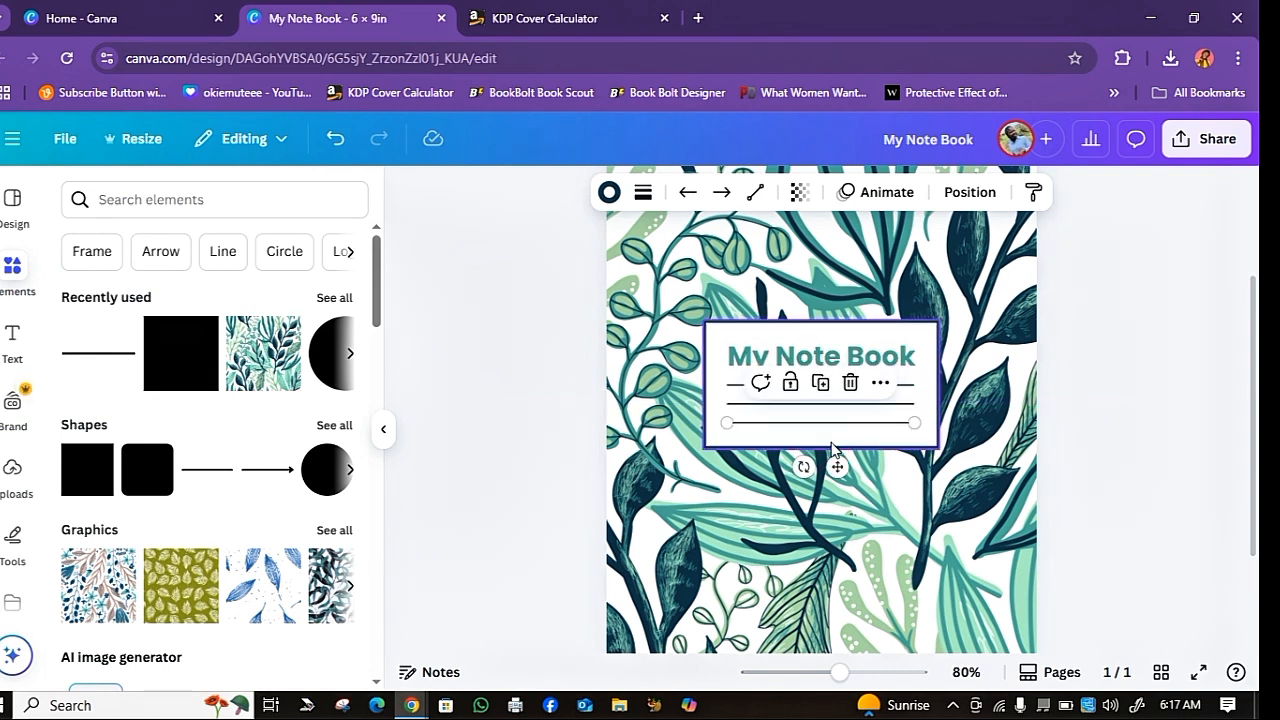
left_click(1107, 357)
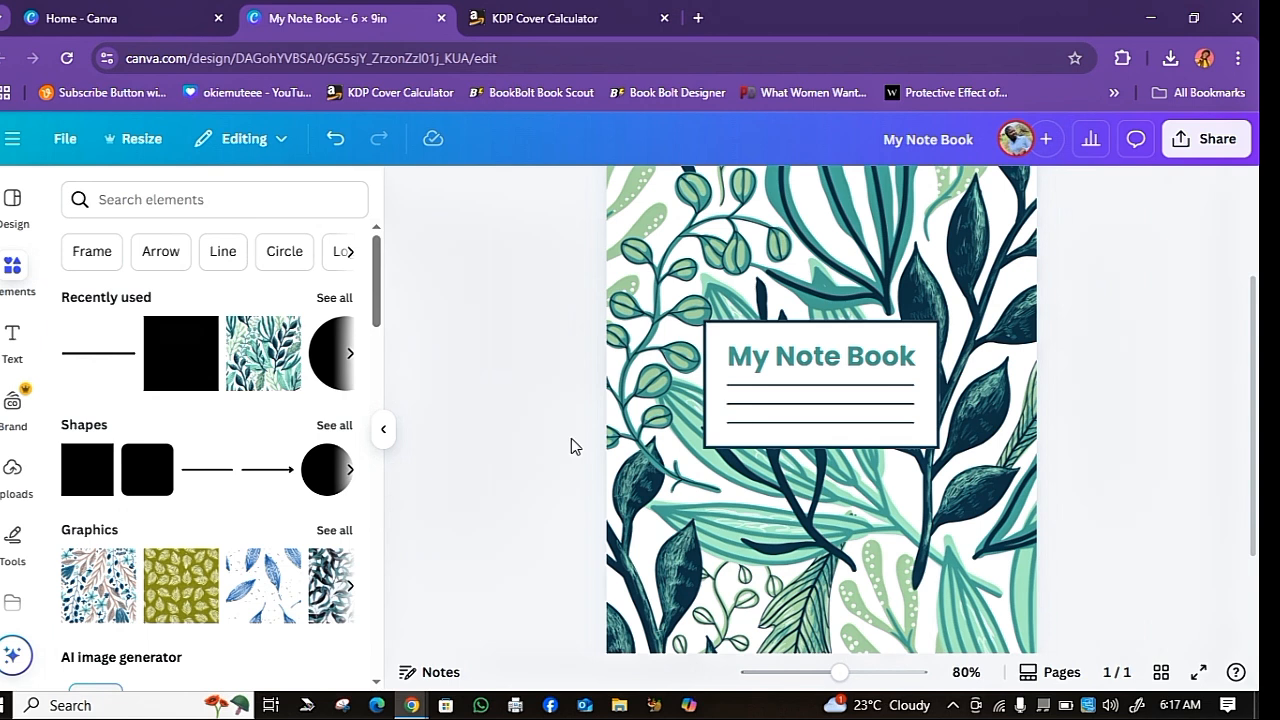
Add a blank second page after the finished cover page
scroll(571, 438, "down", 3)
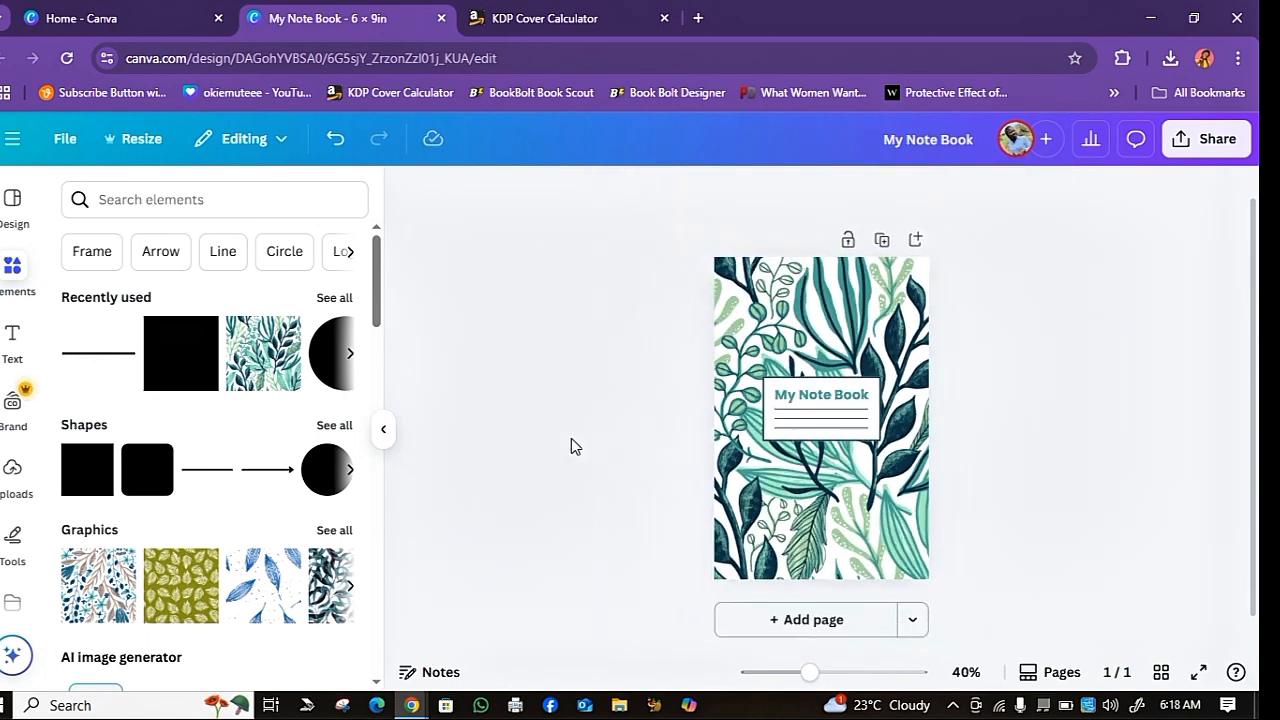
left_click(926, 457)
left_click(1180, 403)
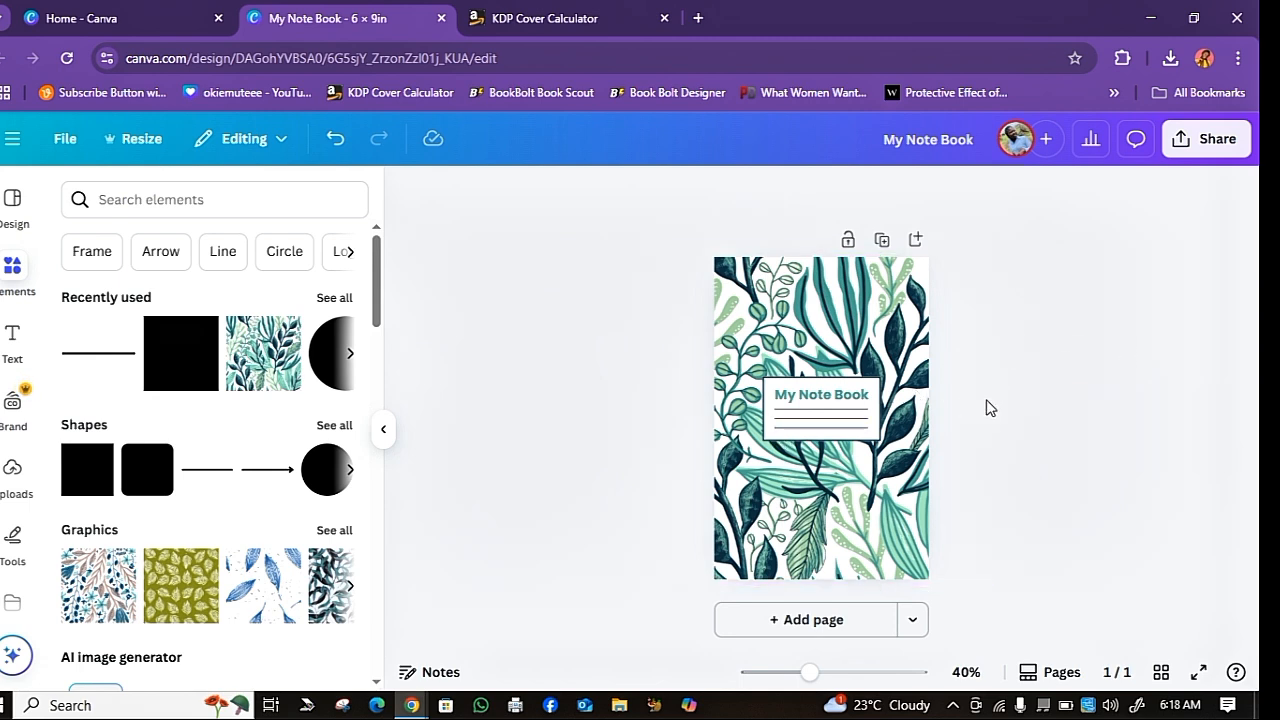
left_click(756, 638)
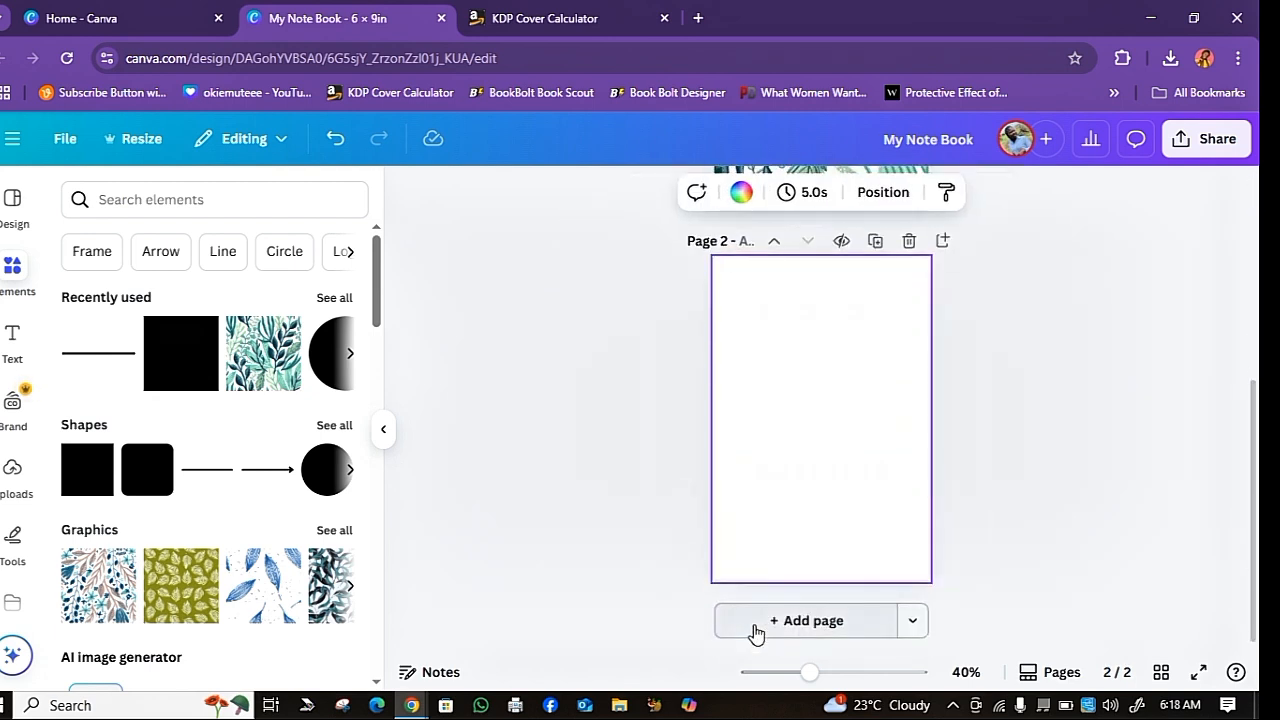
left_click(1099, 386)
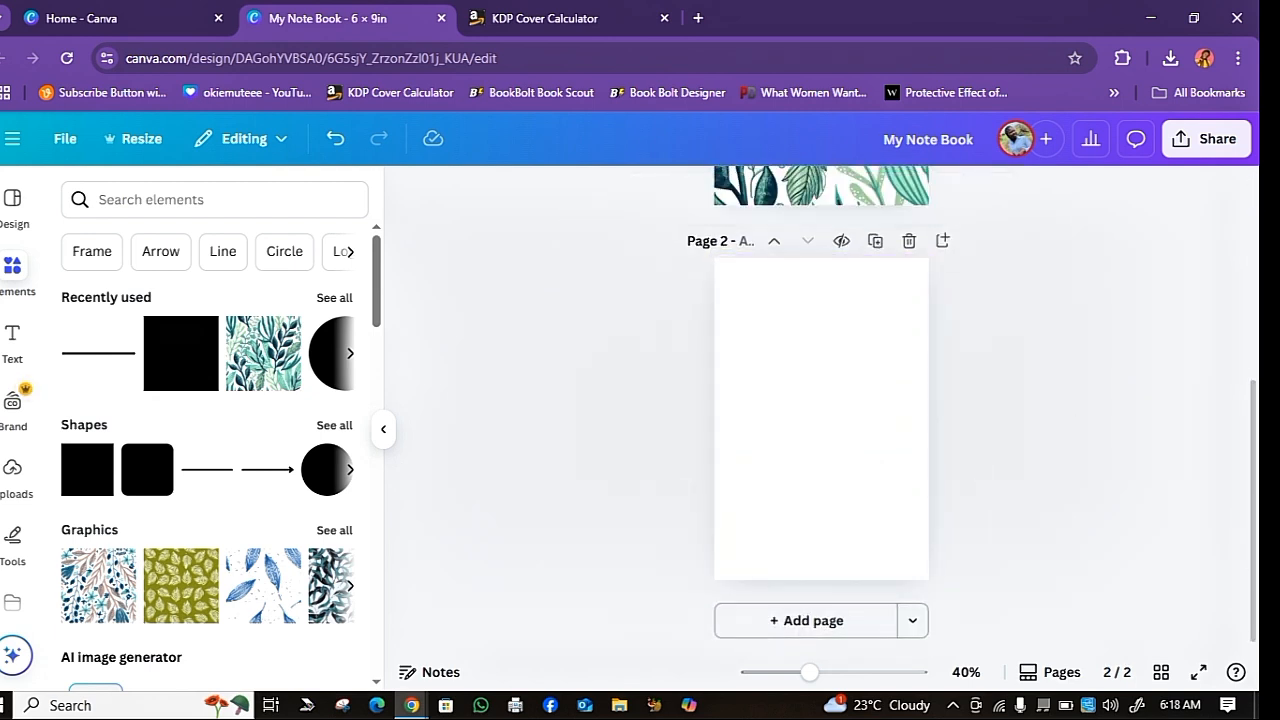
Add a straight line to page 2 and place it near the page's upper-left corner
left_click(109, 363)
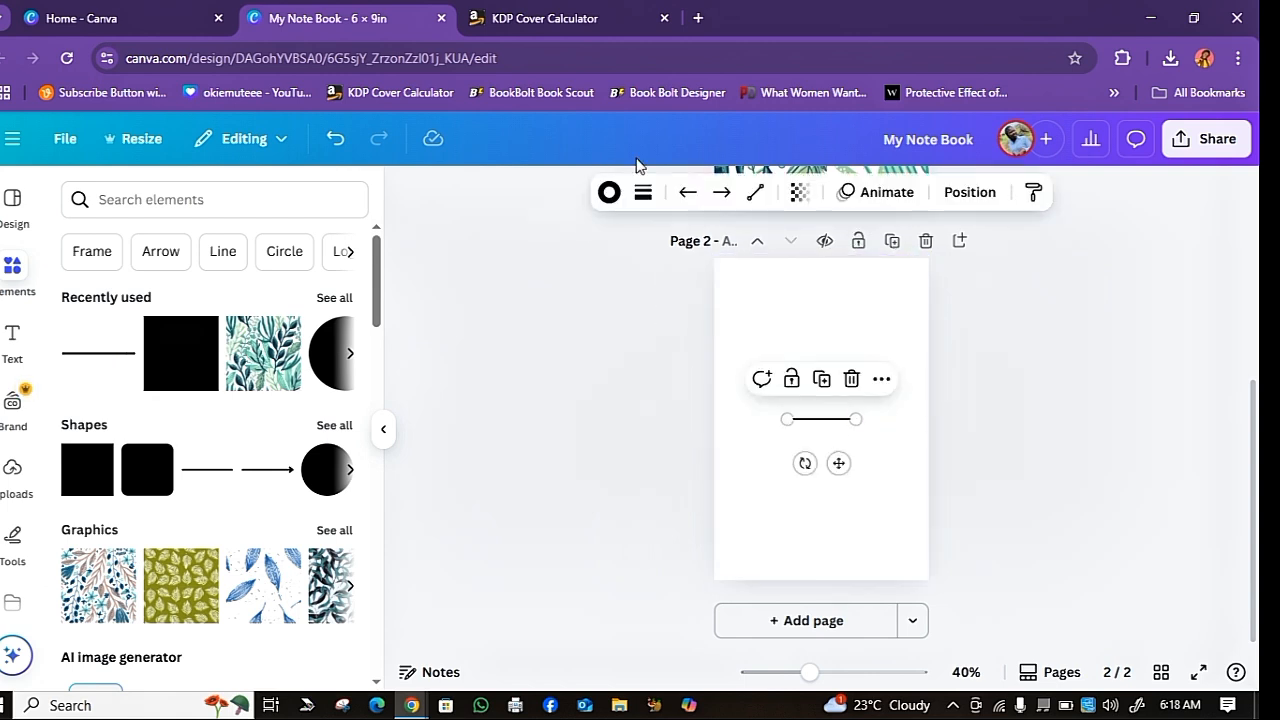
left_click(642, 195)
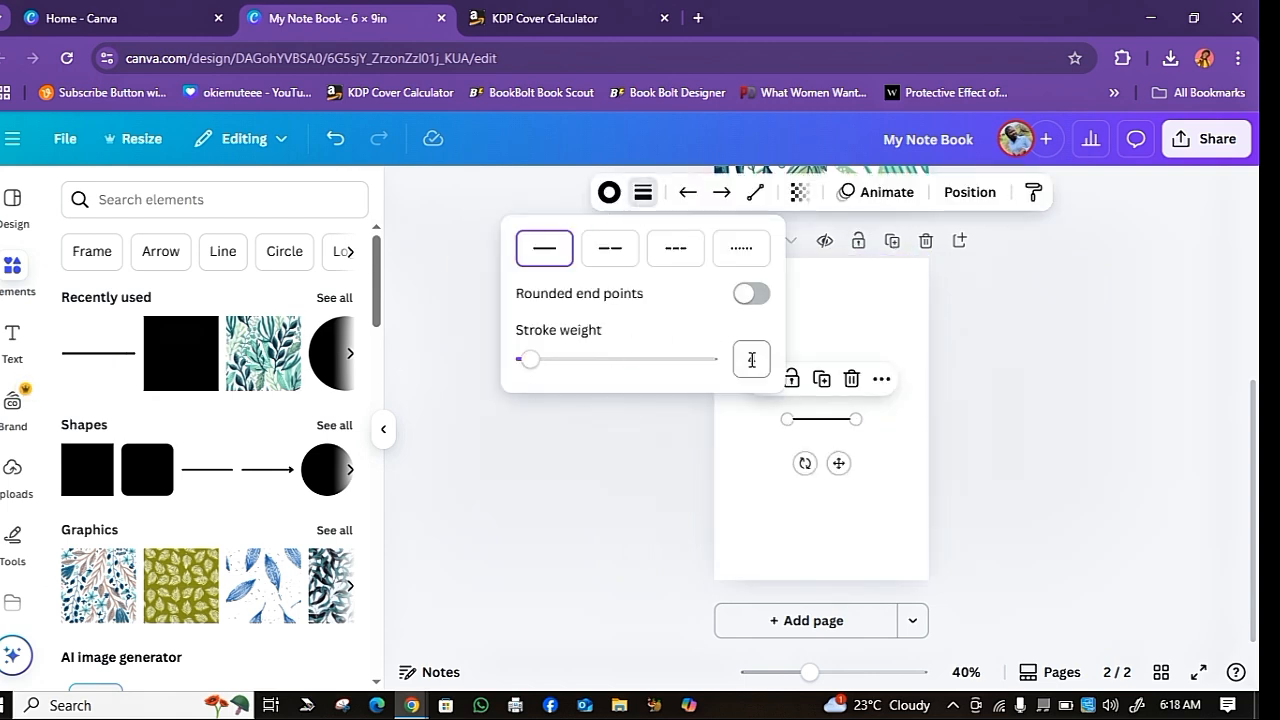
left_click(960, 393)
left_click(932, 431)
left_click(802, 424)
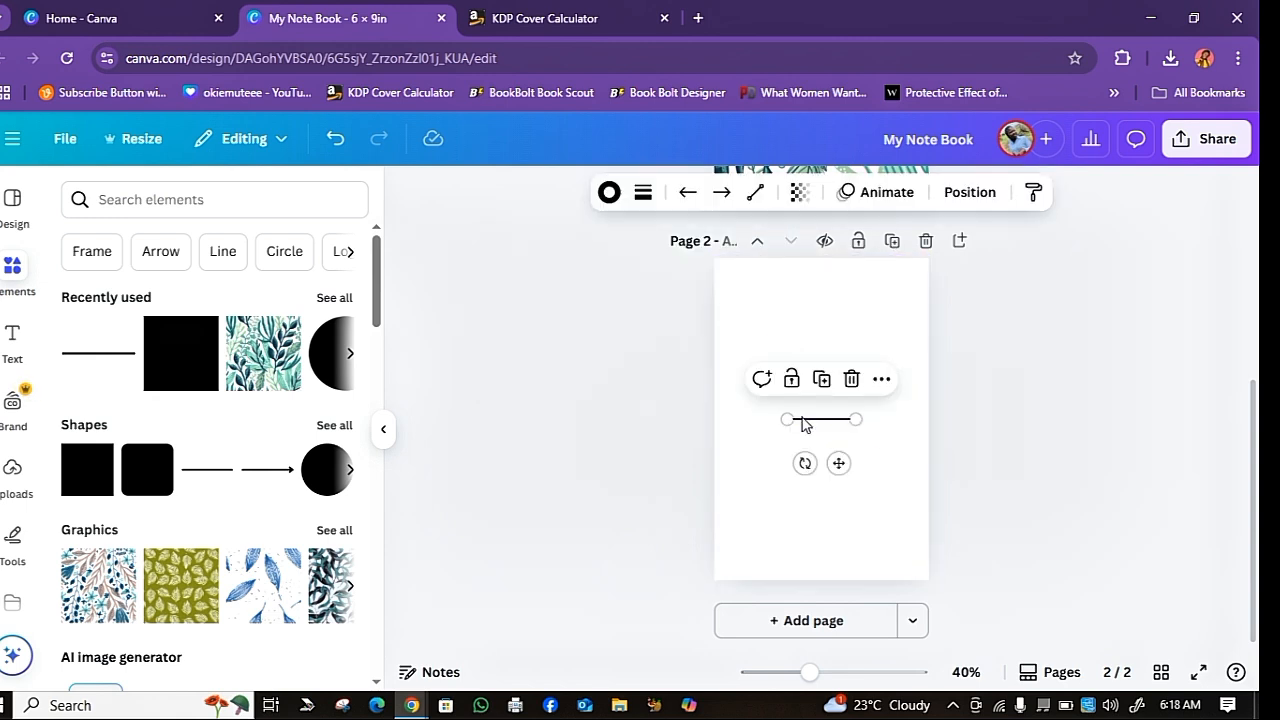
left_click_drag(839, 463, 797, 329)
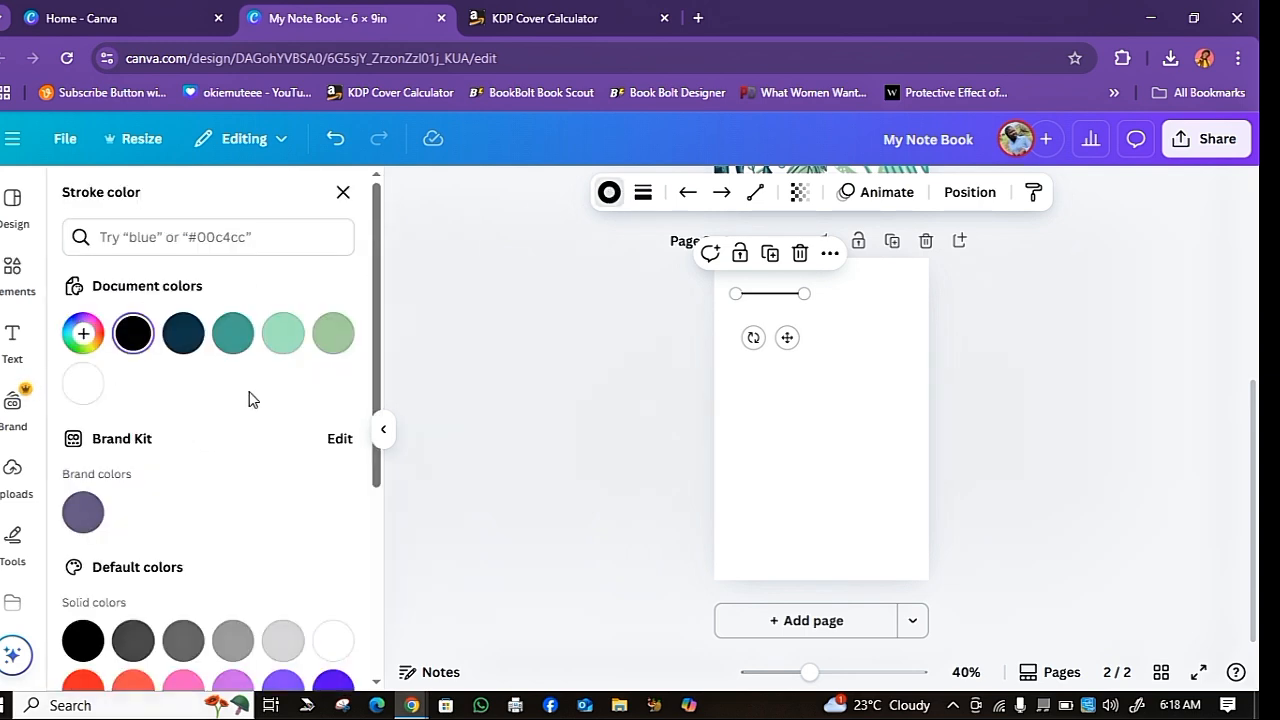
Recolour the page 2 line with the dark navy from the document colours
scroll(263, 380, "down", 3)
scroll(265, 383, "up", 2)
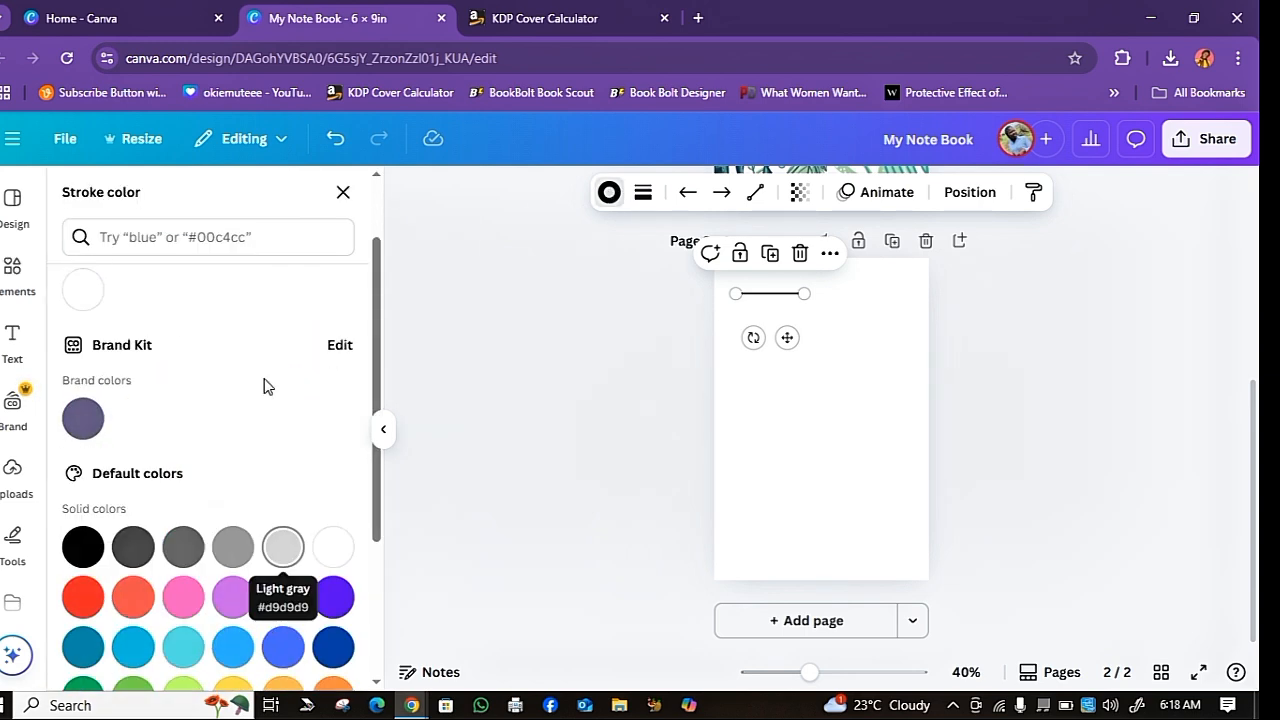
scroll(230, 378, "up", 1)
left_click(233, 340)
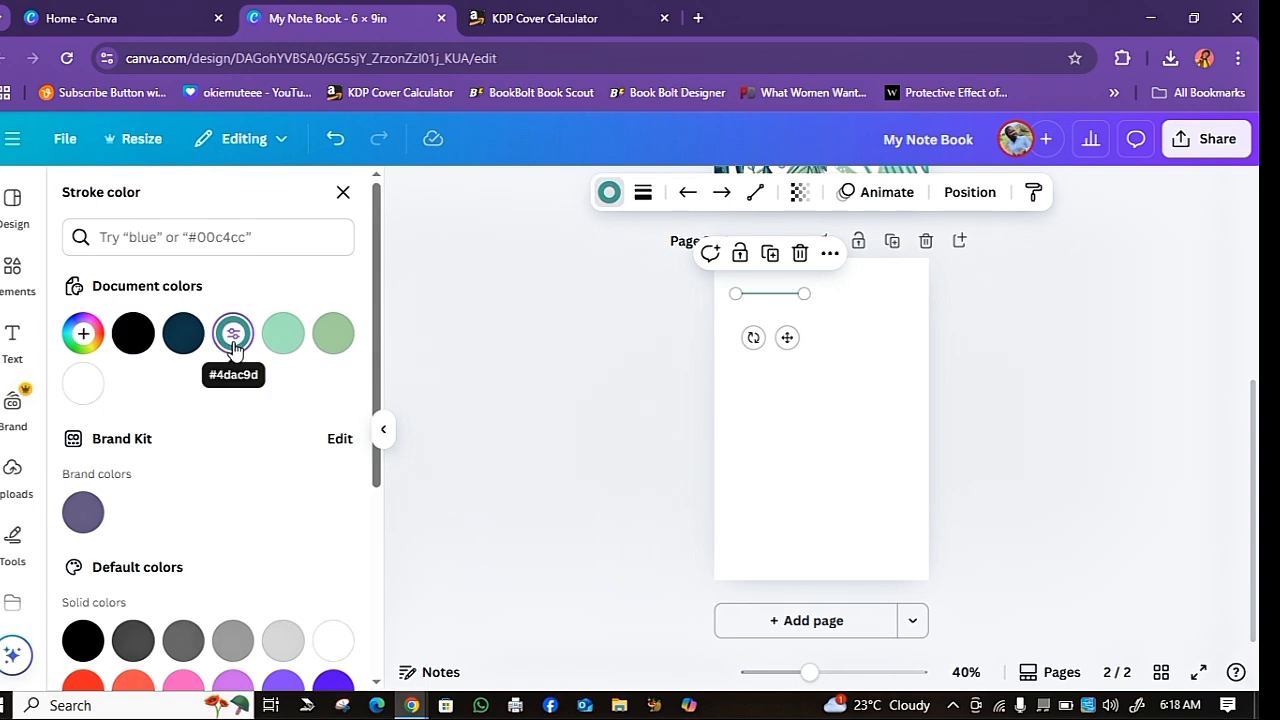
left_click(285, 333)
left_click(182, 334)
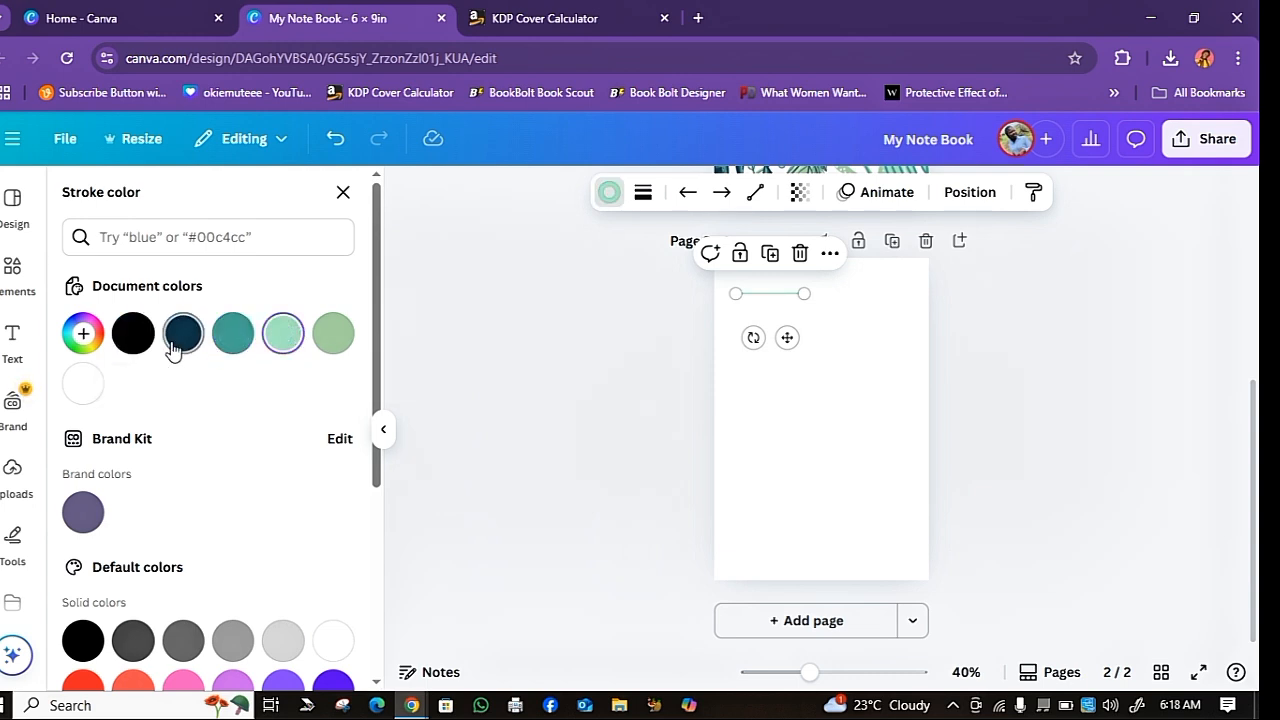
Lengthen the line to span page 2 between its side margins and make its stroke thinner
left_click_drag(810, 295, 904, 295)
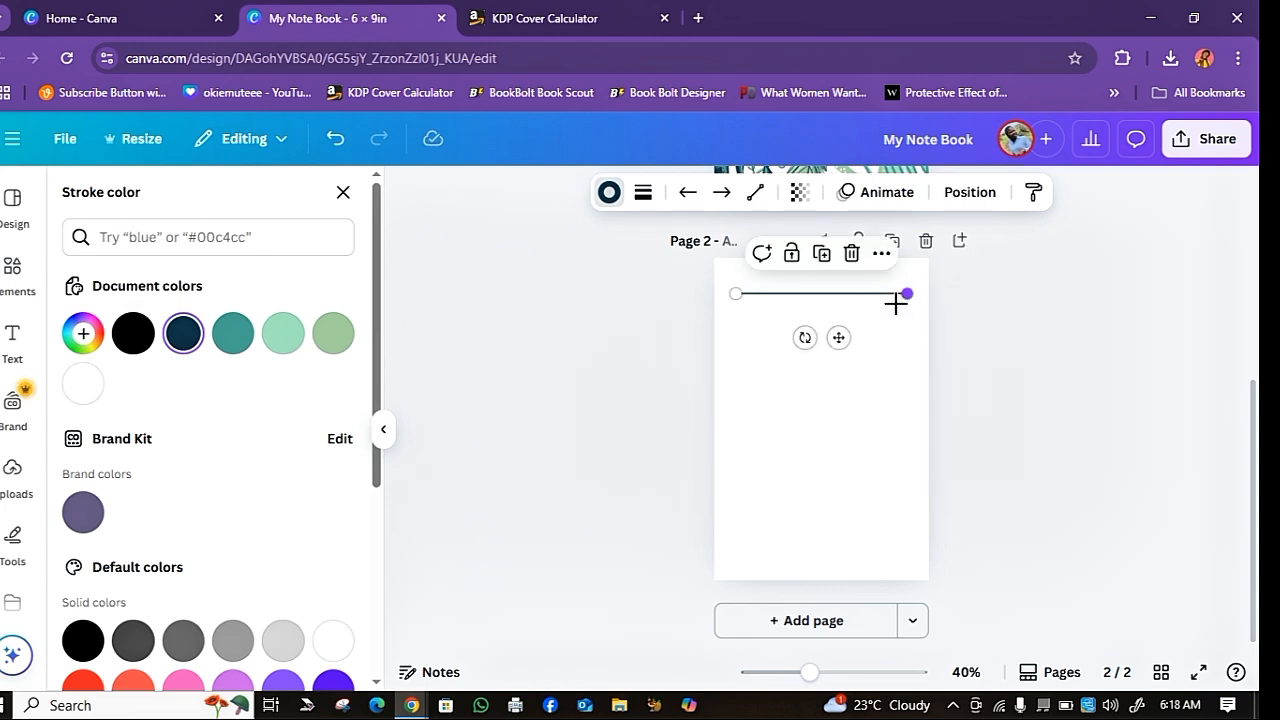
left_click(643, 195)
left_click(766, 357)
left_click(680, 339)
left_click(1023, 311)
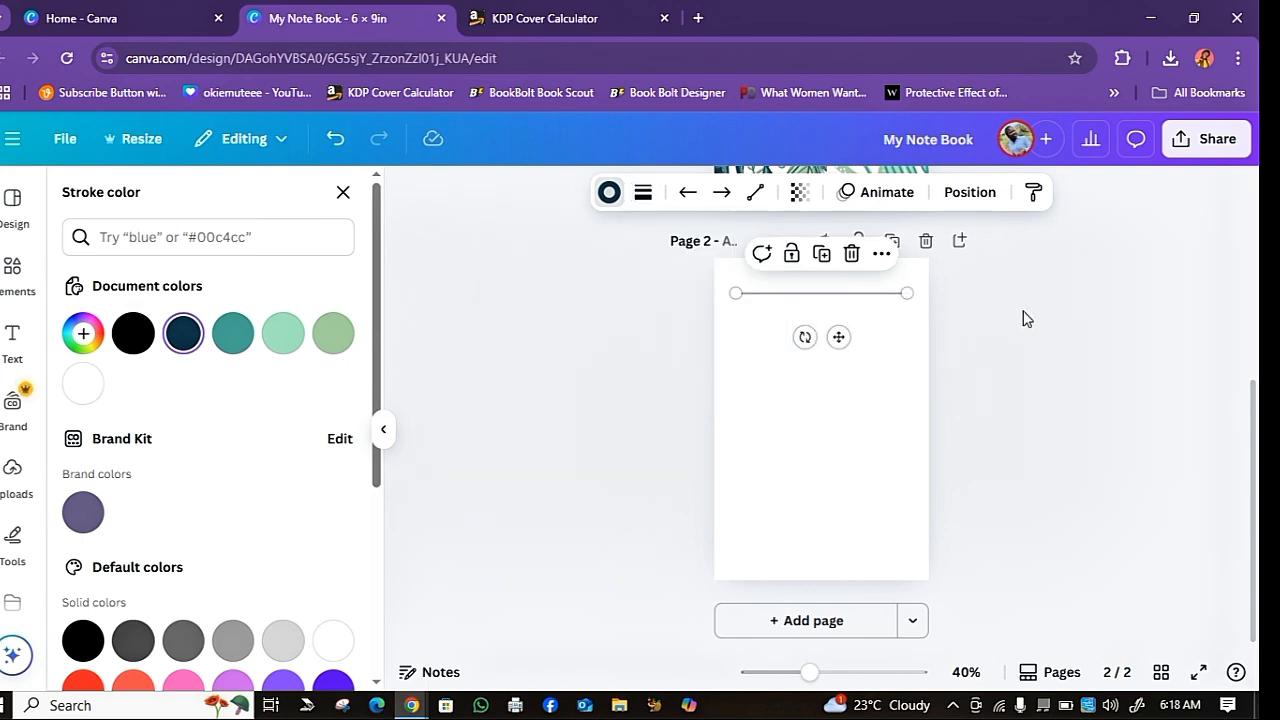
Duplicate the line a short distance below itself, then repeat at equal spacing until sixteen writing lines fill page 2
left_click(852, 291)
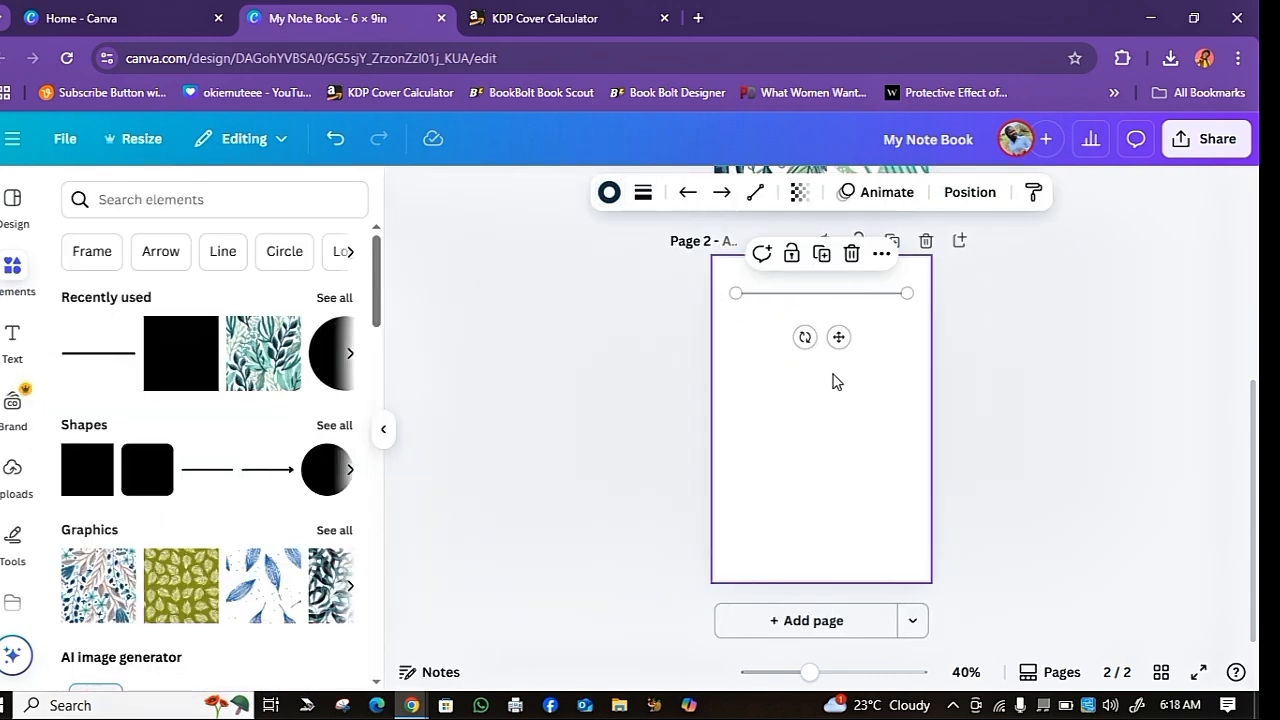
left_click(966, 360)
left_click(815, 294)
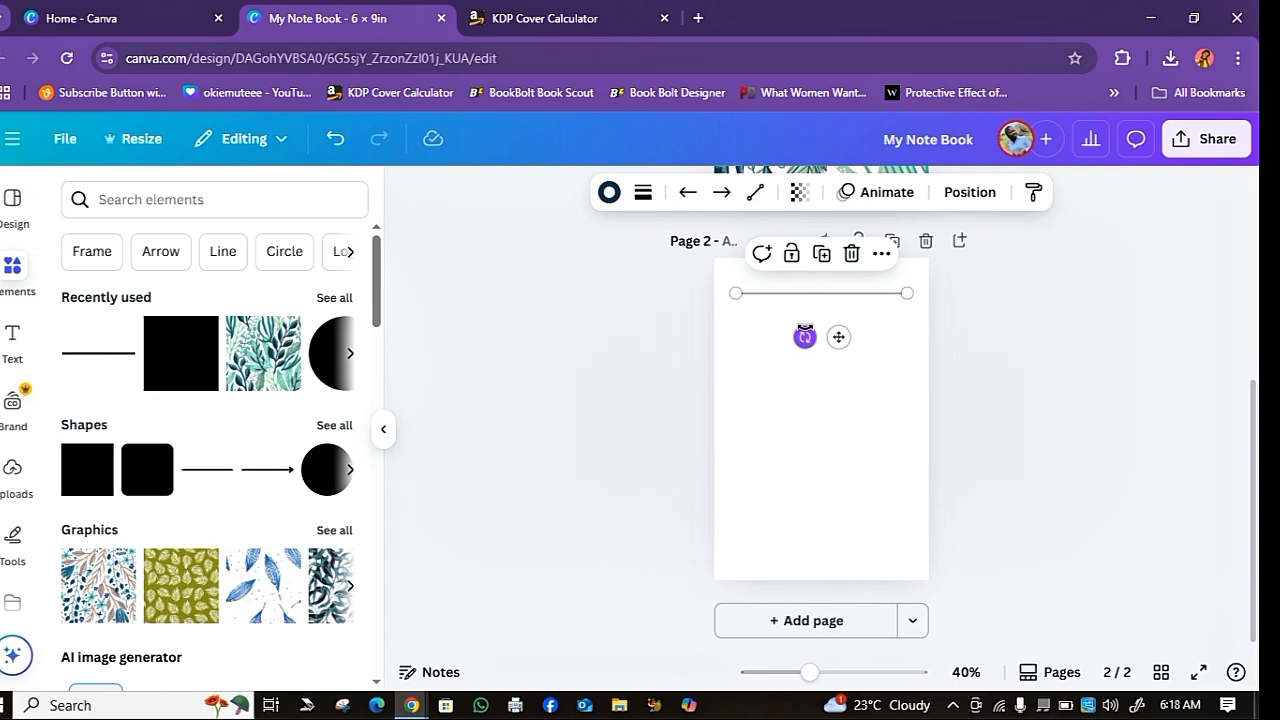
left_click_drag(840, 337, 839, 355)
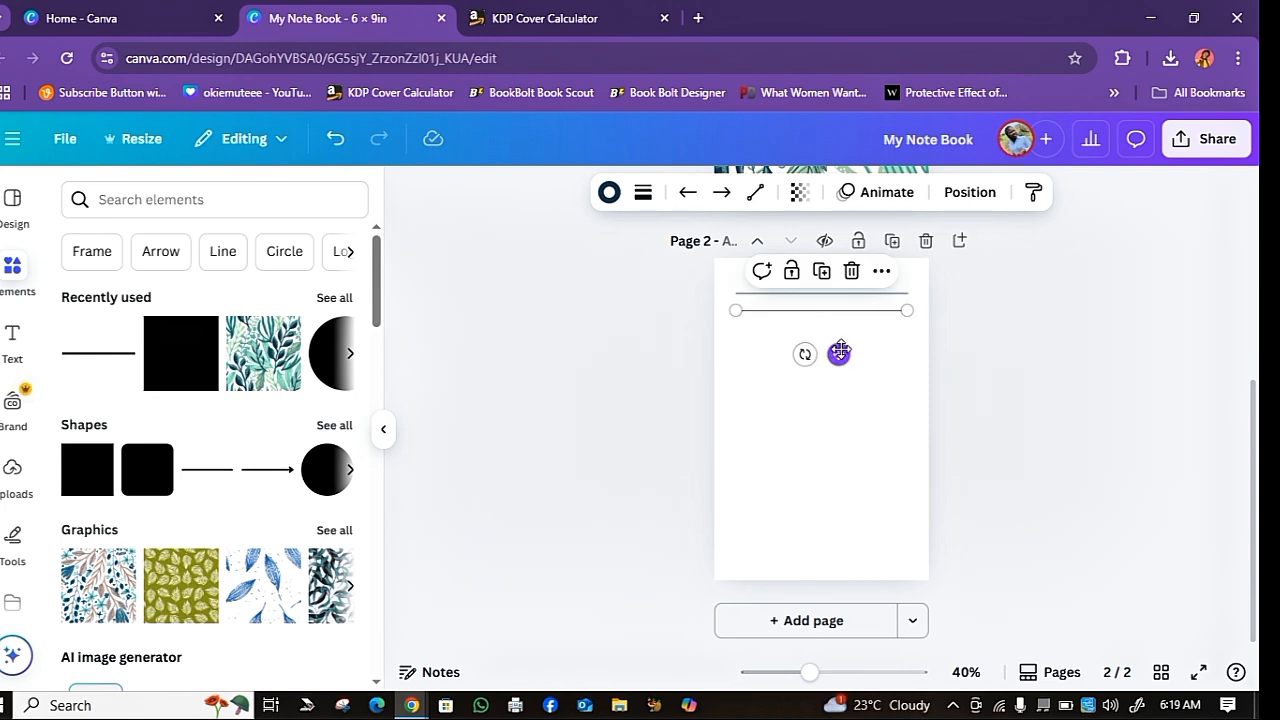
key("ctrl+d")
key("ctrl+d")
key("ctrl+d")
key("ctrl+d")
key("ctrl+d")
key("ctrl+d")
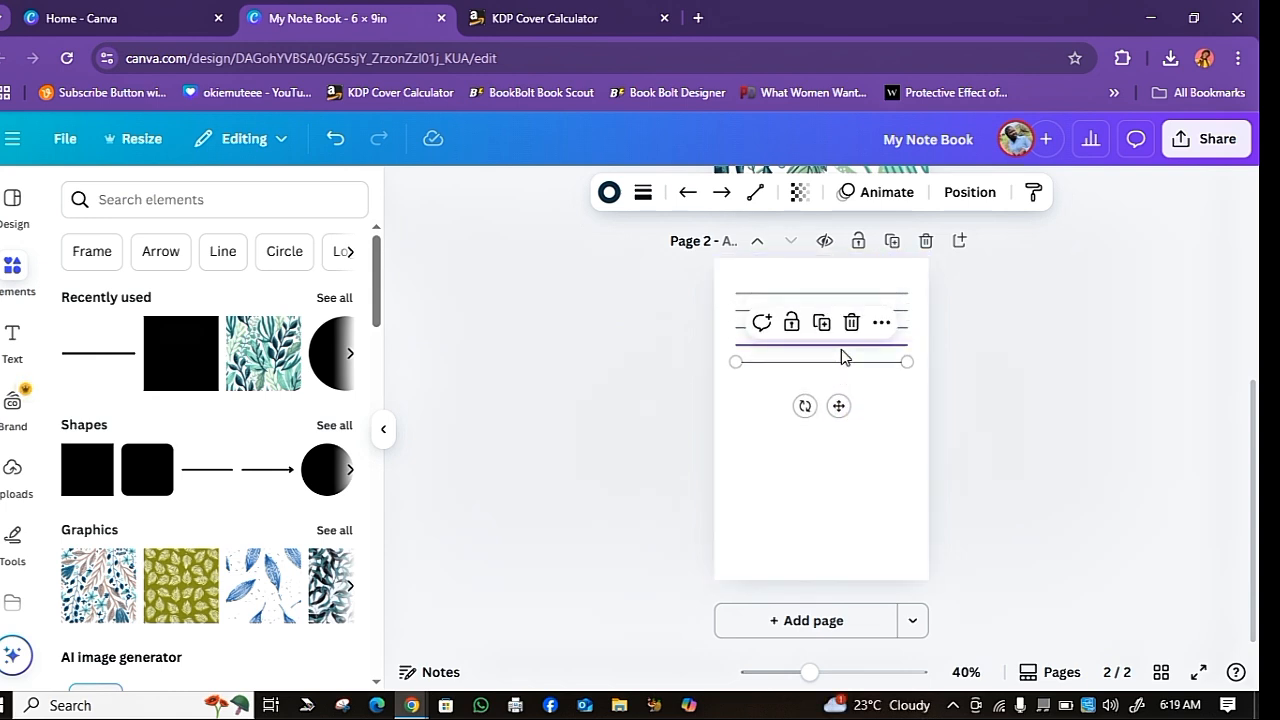
key("ctrl+d")
key("ctrl+d")
key("ctrl+d")
key("ctrl+d")
key("ctrl+d")
key("ctrl+d")
key("ctrl+d")
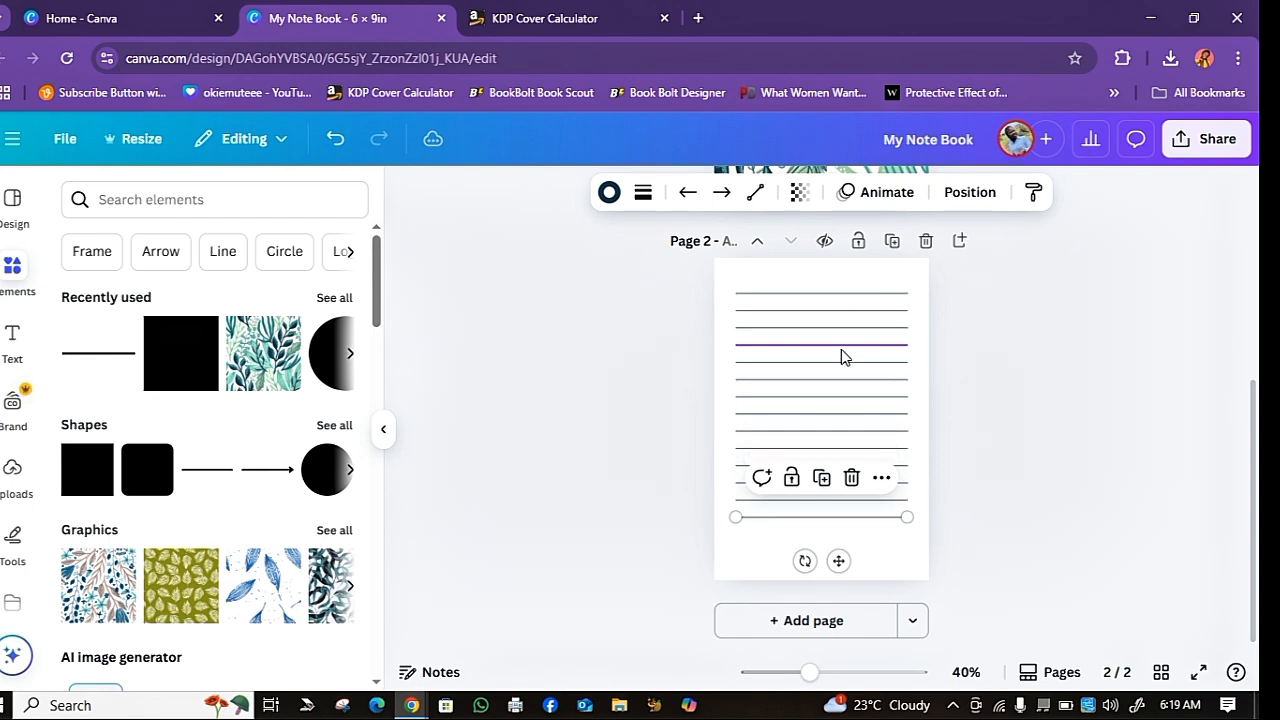
key("ctrl+d")
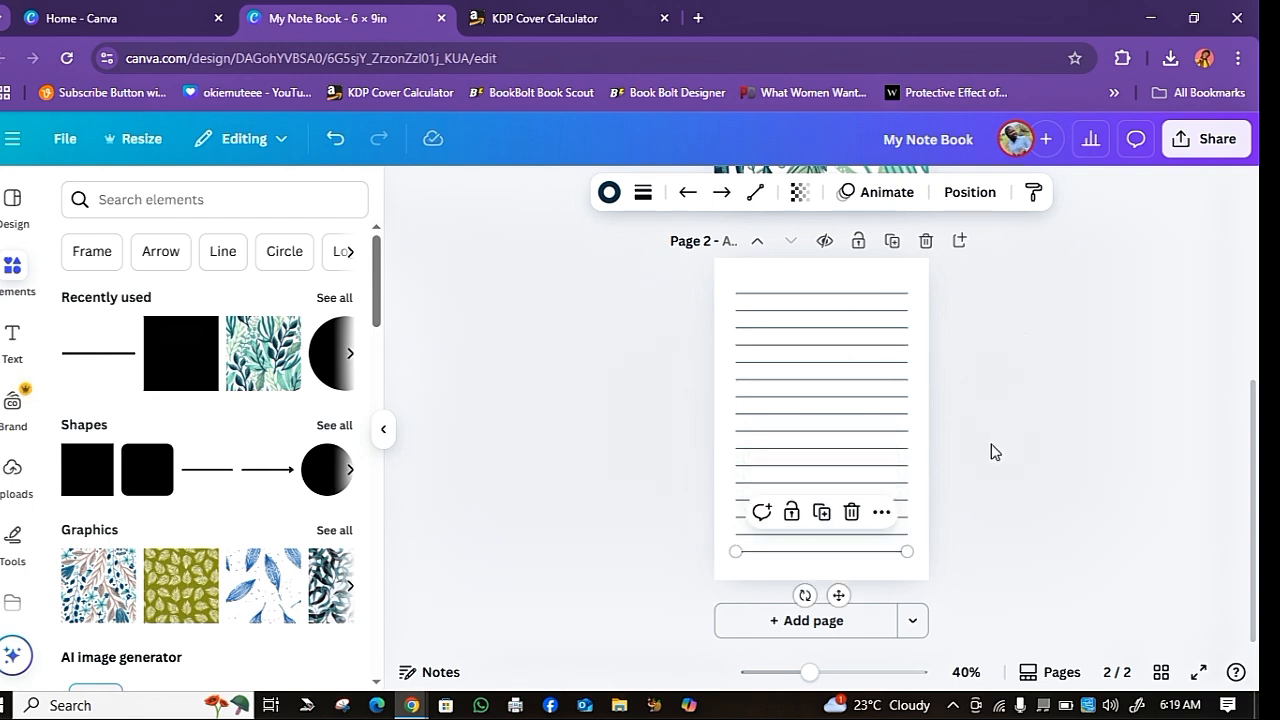
left_click(958, 582)
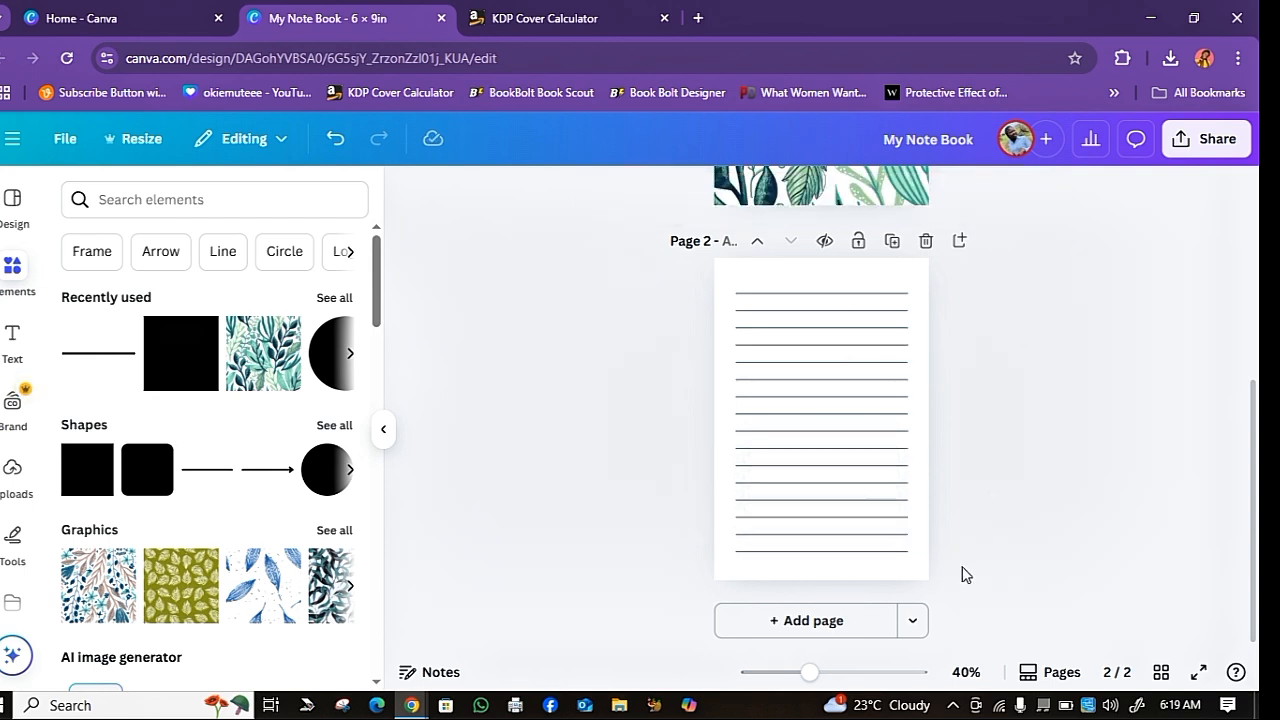
Select all the writing lines on page 2 and check their alignment and even-spacing options
left_click_drag(968, 549, 714, 285)
left_click_drag(946, 288, 714, 584)
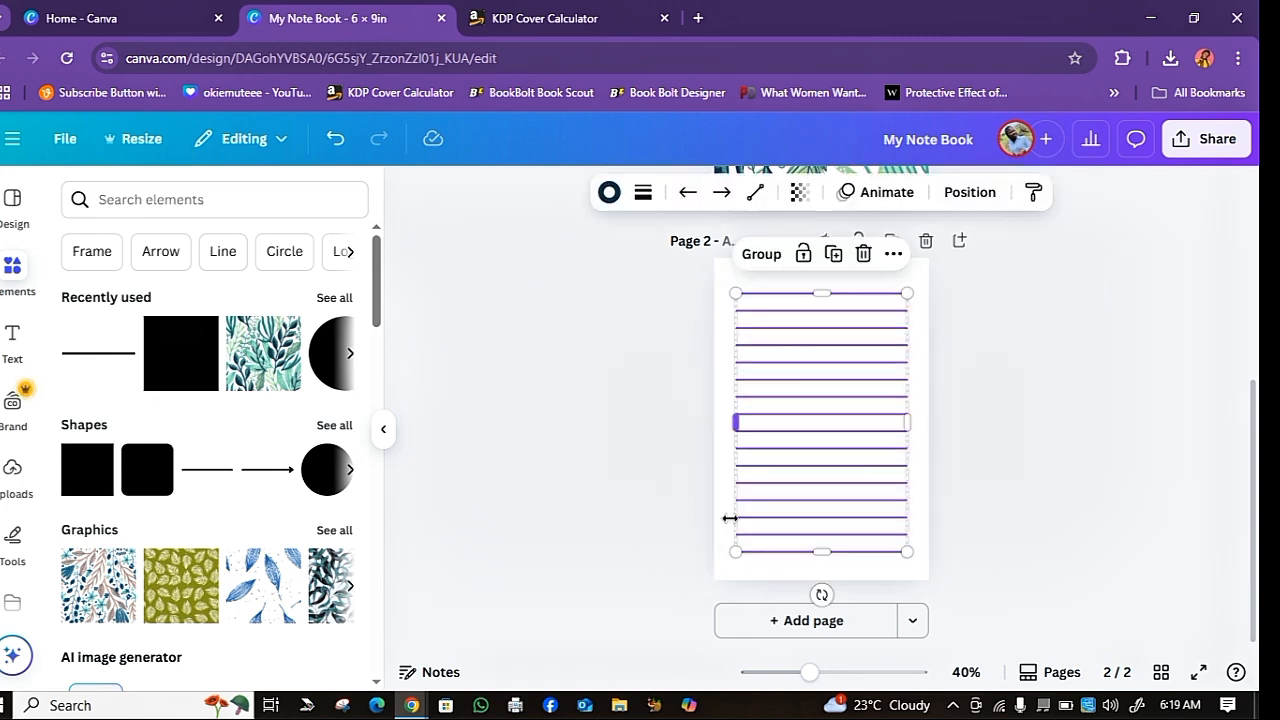
left_click(966, 195)
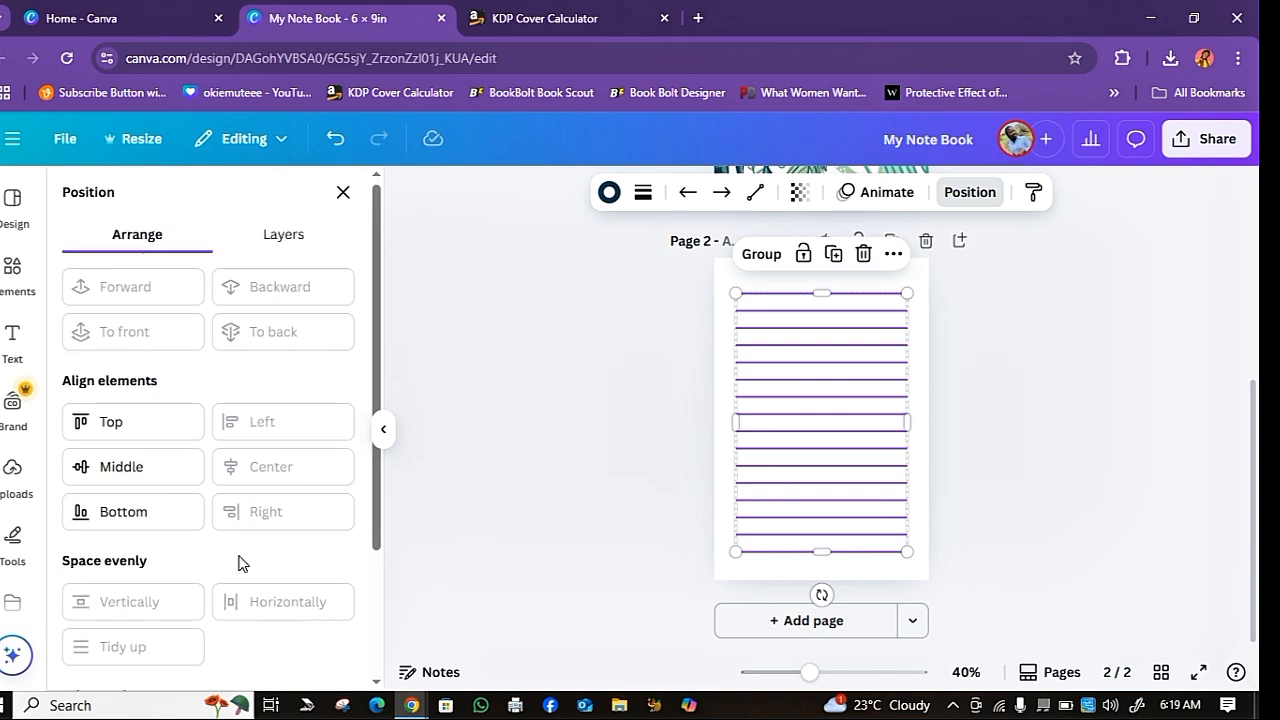
scroll(240, 540, "down", 2)
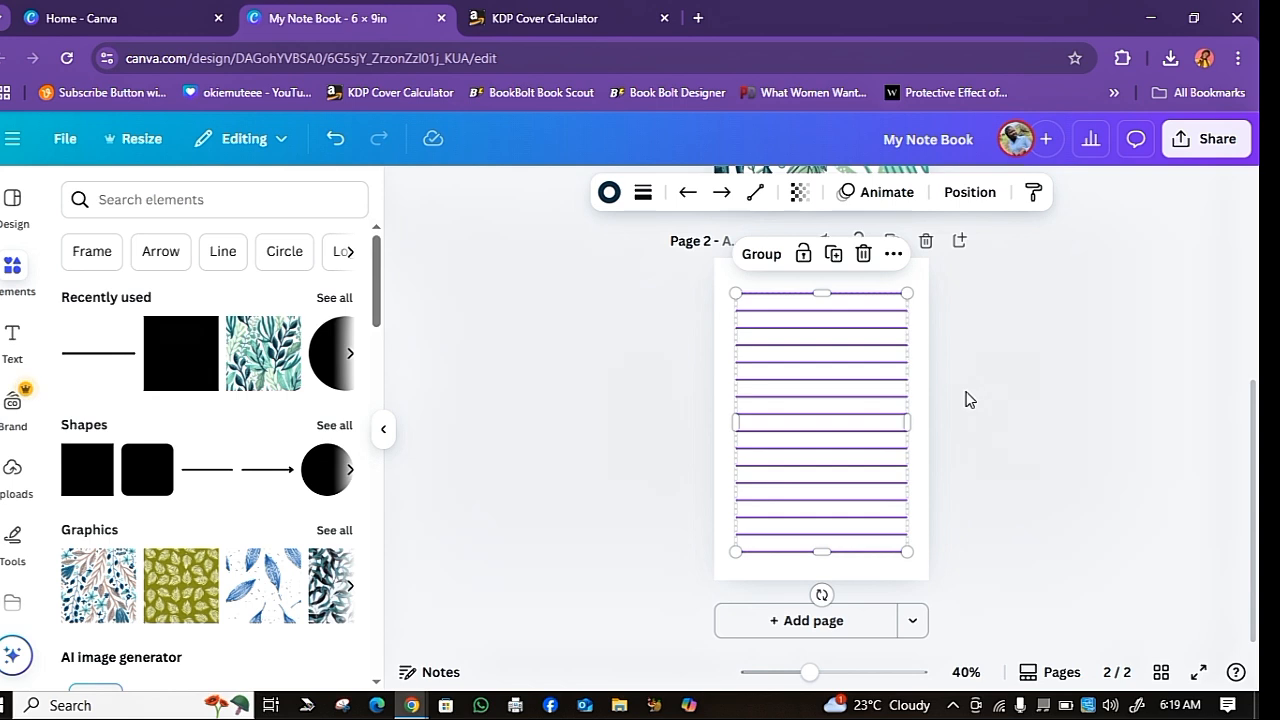
left_click(968, 400)
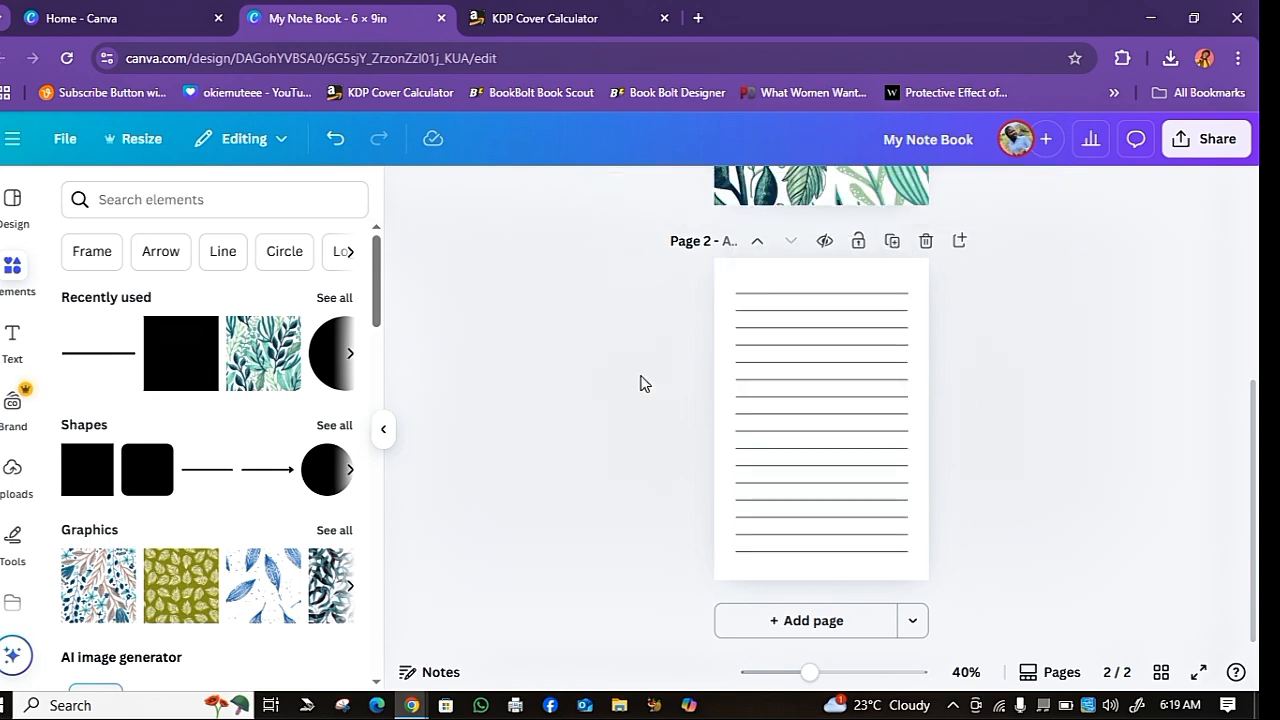
scroll(852, 377, "up", 5)
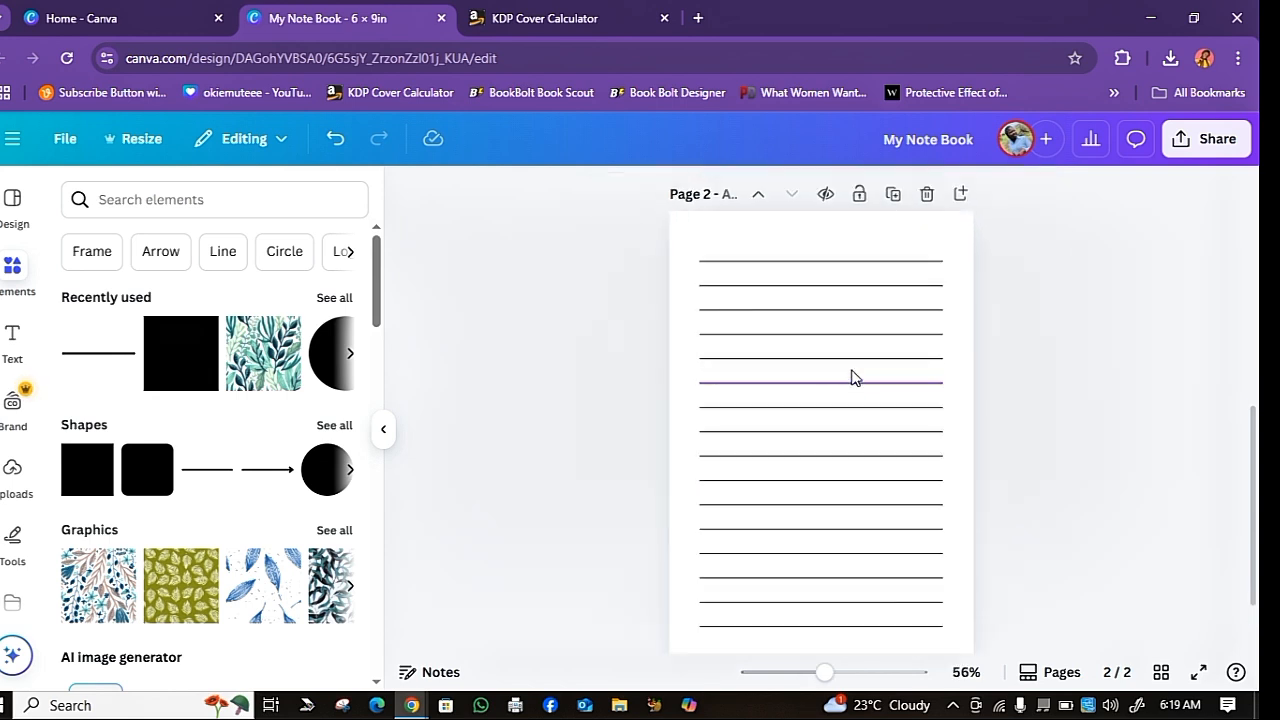
scroll(852, 377, "down", 4)
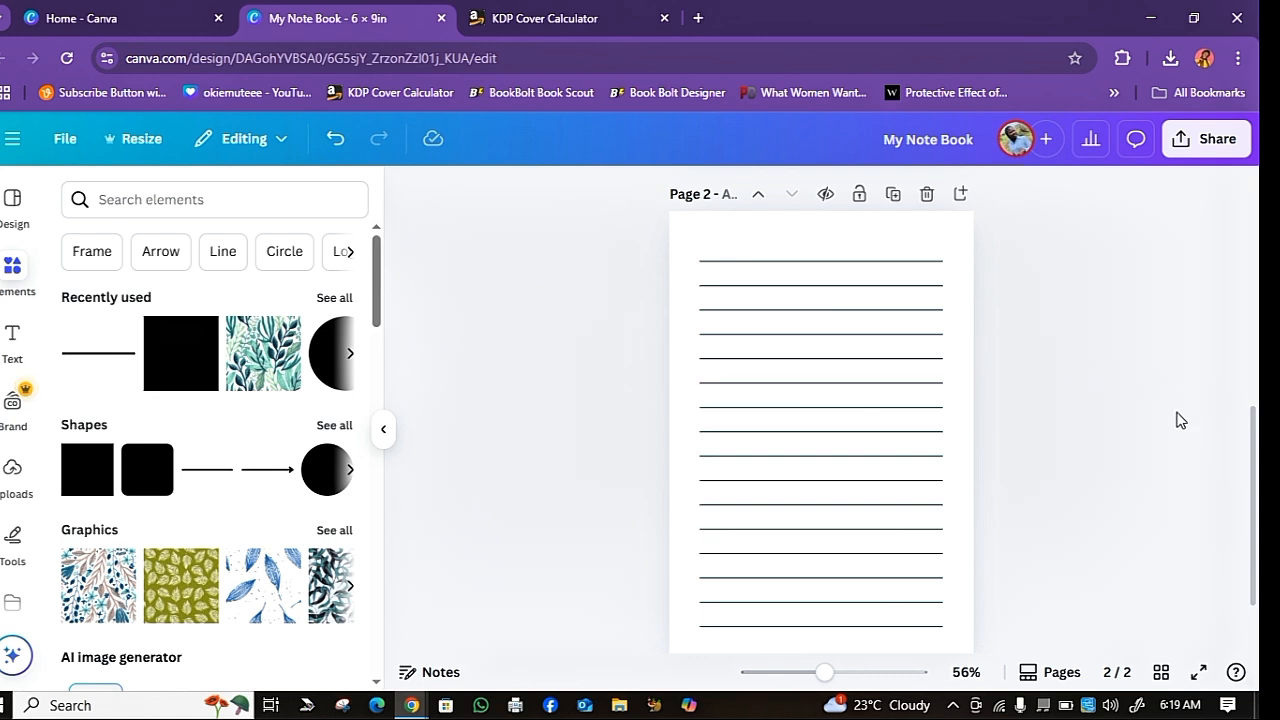
Search the elements for "flowers" and add the green leaf sprig graphic to page 2
left_click(194, 196)
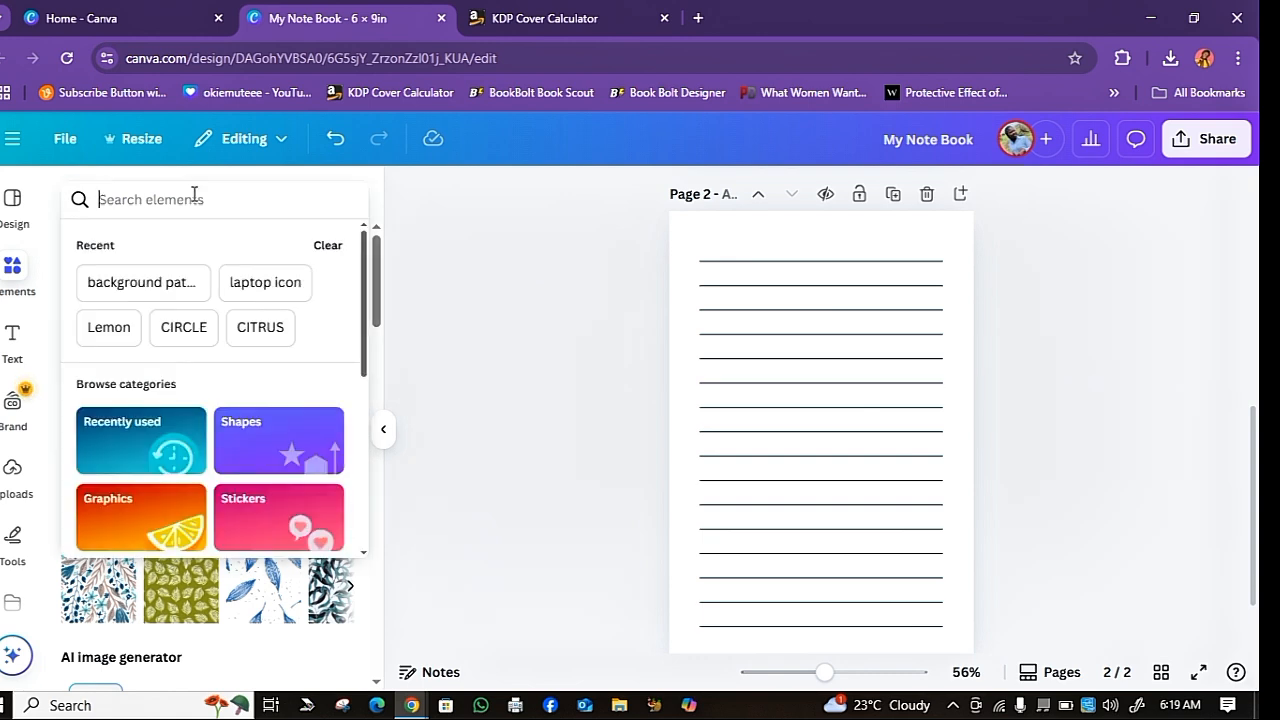
type("flower ")
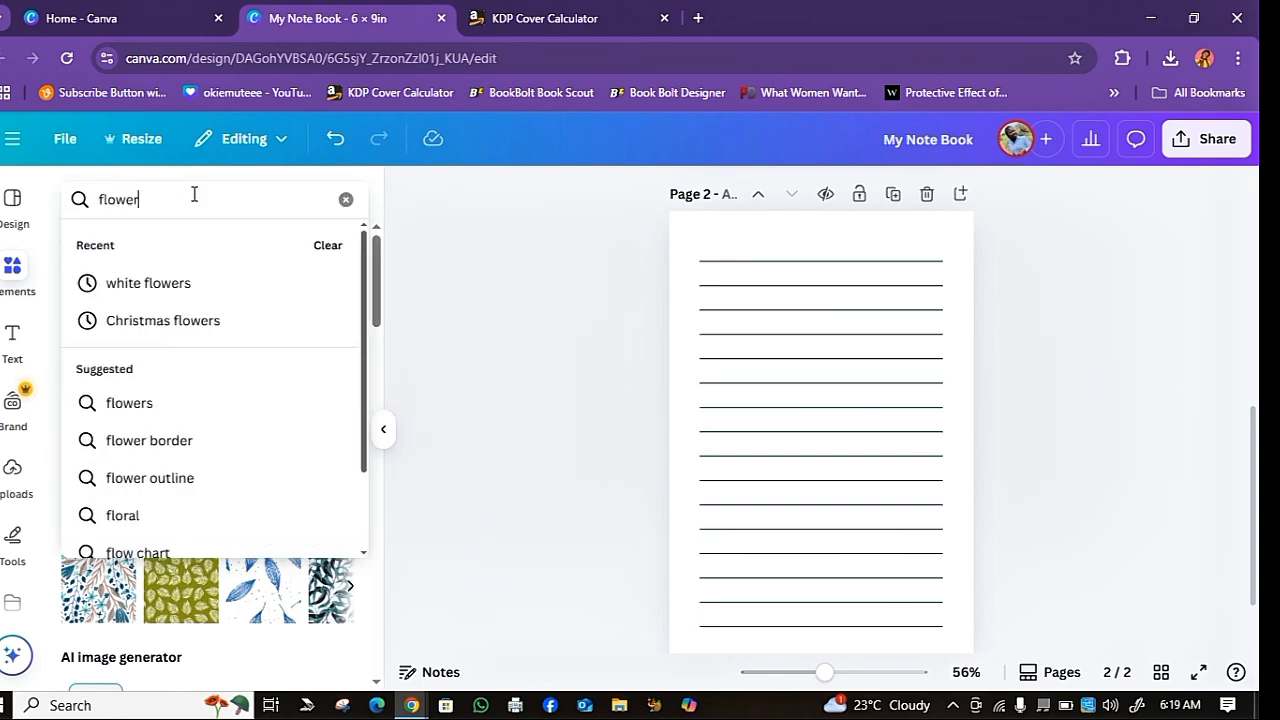
type("s")
key("Return")
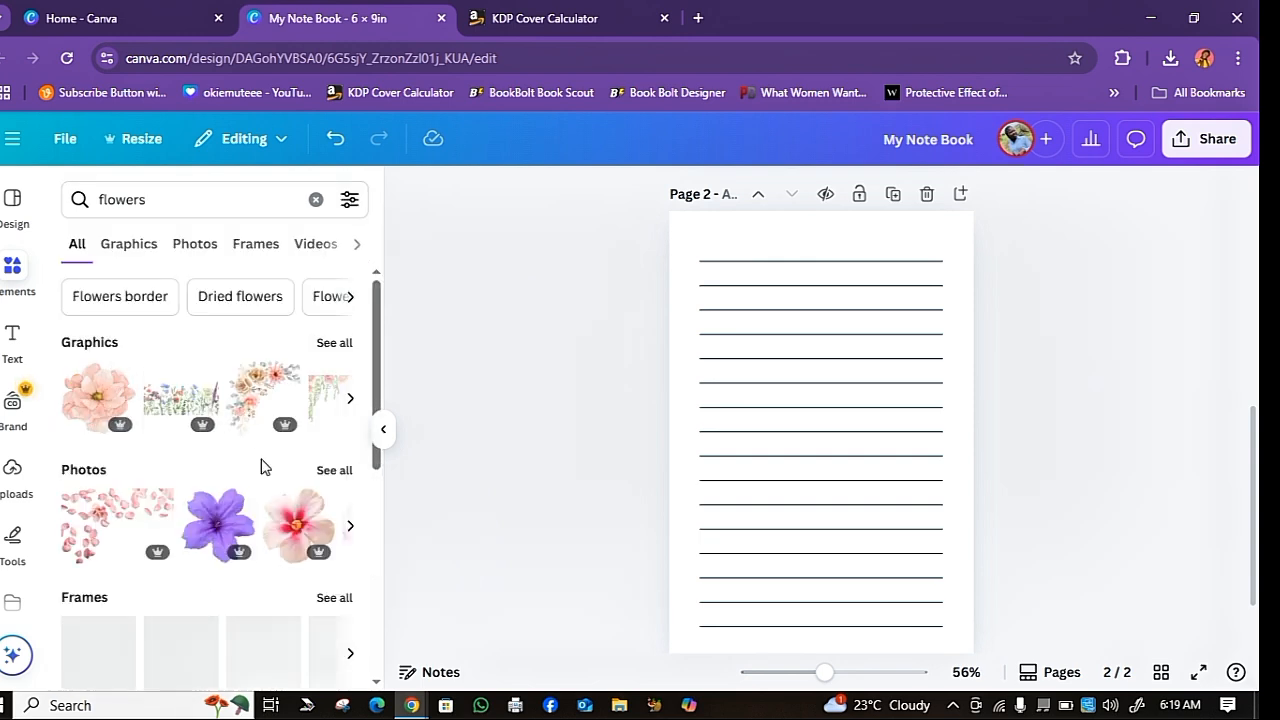
scroll(268, 412, "down", 2)
scroll(266, 420, "up", 2)
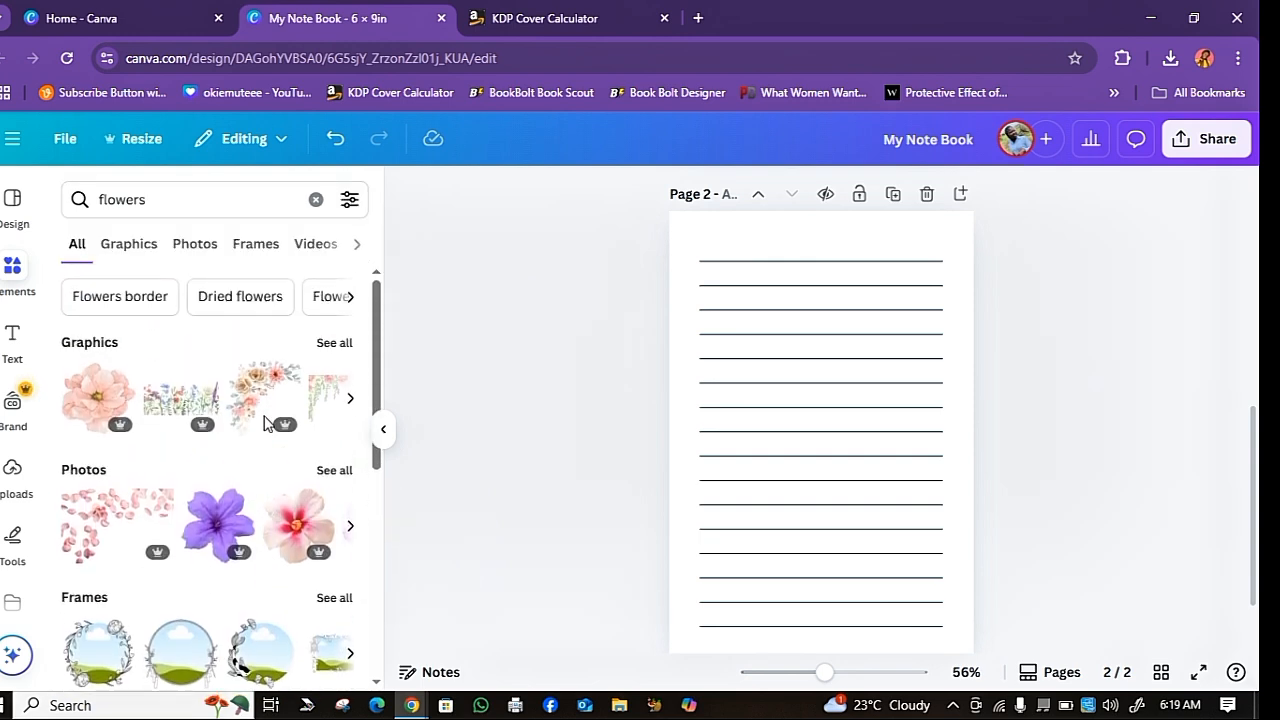
left_click(334, 342)
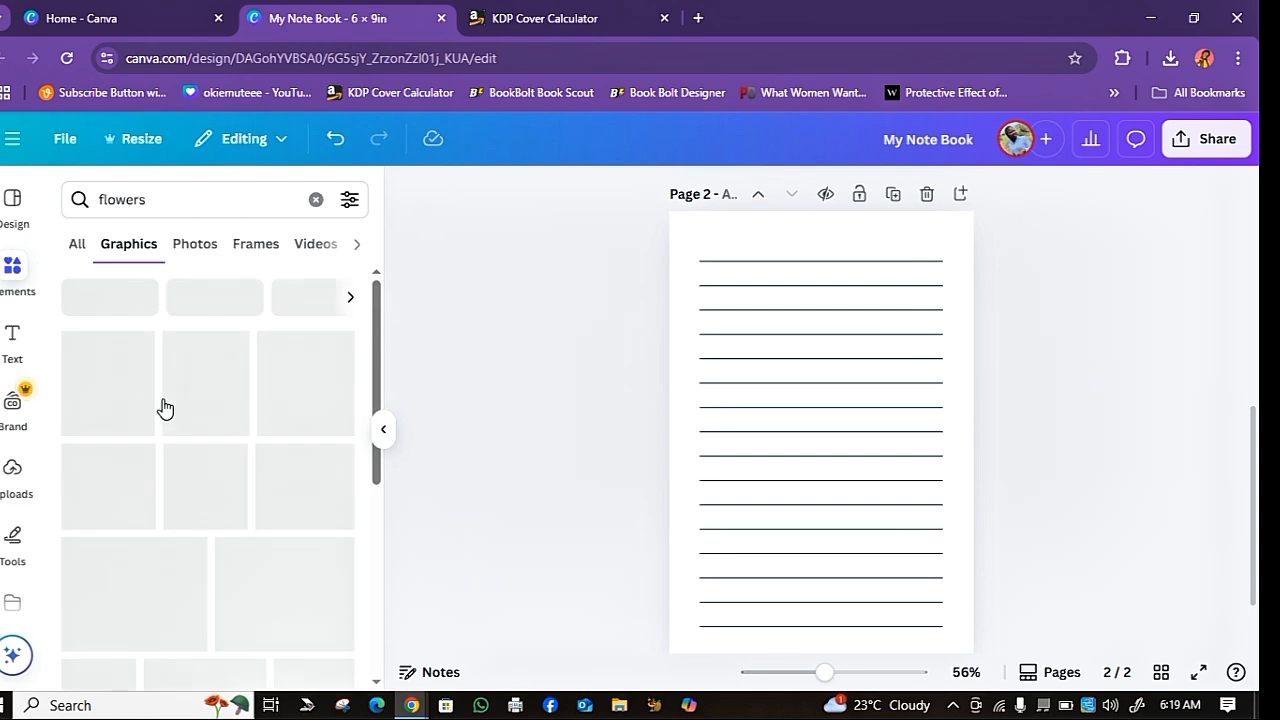
scroll(165, 407, "down", 3)
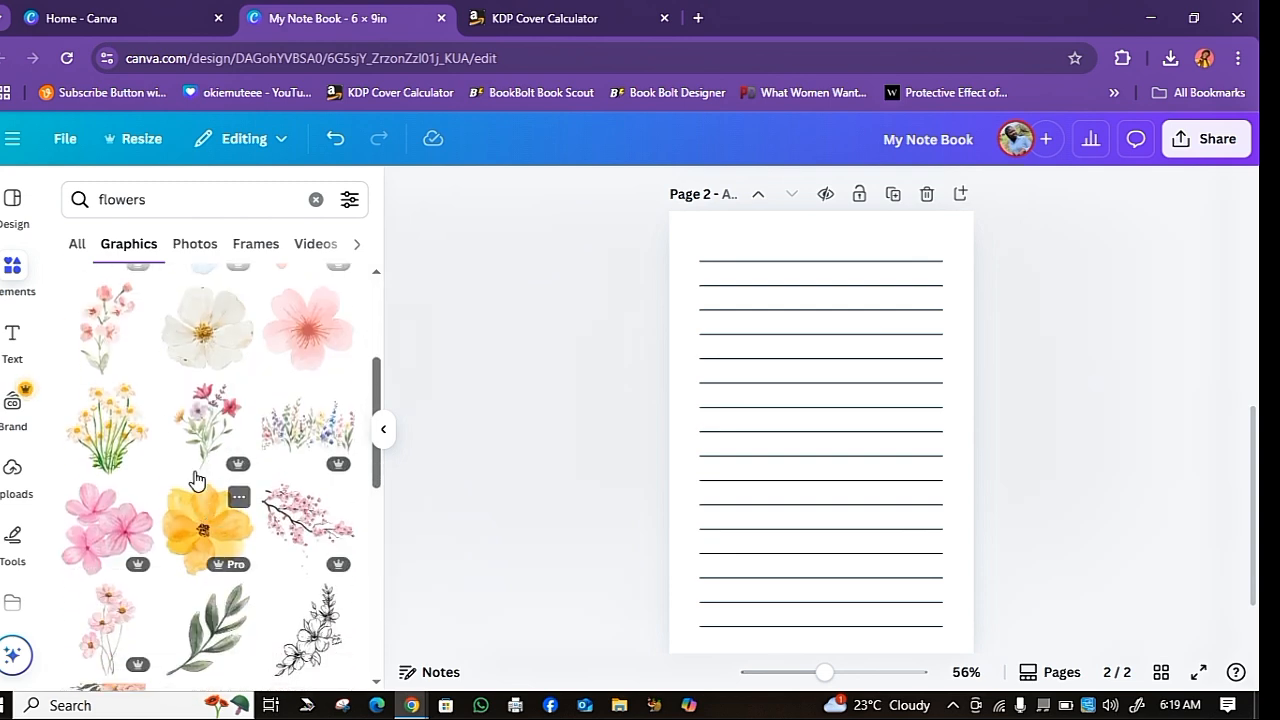
scroll(278, 497, "down", 3)
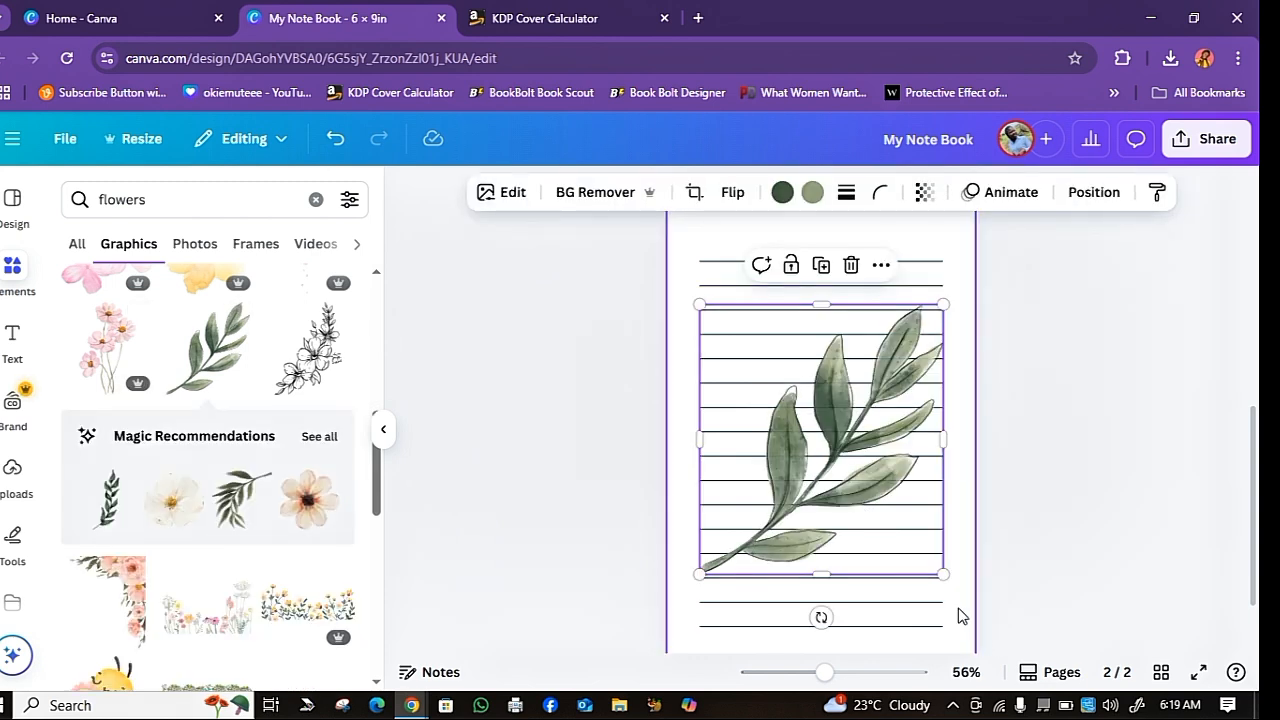
Shrink the leaf sprig and place it in the upper-left corner of page 2, over the start of the first lines
left_click_drag(943, 577, 772, 428)
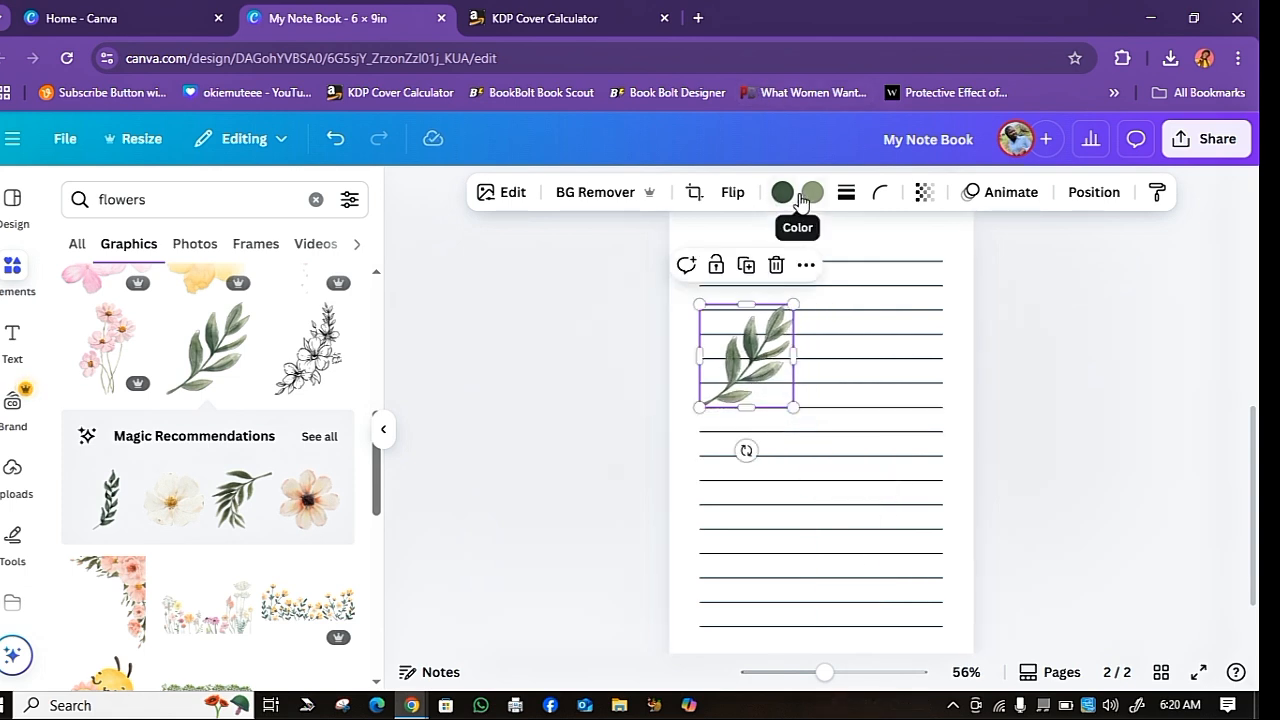
left_click_drag(748, 341, 718, 250)
scroll(748, 420, "up", 2)
scroll(755, 500, "down", 1)
left_click_drag(745, 402, 760, 353)
Shorten the first two writing lines from their left ends so they start beside the leaf sprig
left_click(783, 357)
left_click(806, 380)
left_click_drag(698, 380, 762, 381)
left_click(1040, 388)
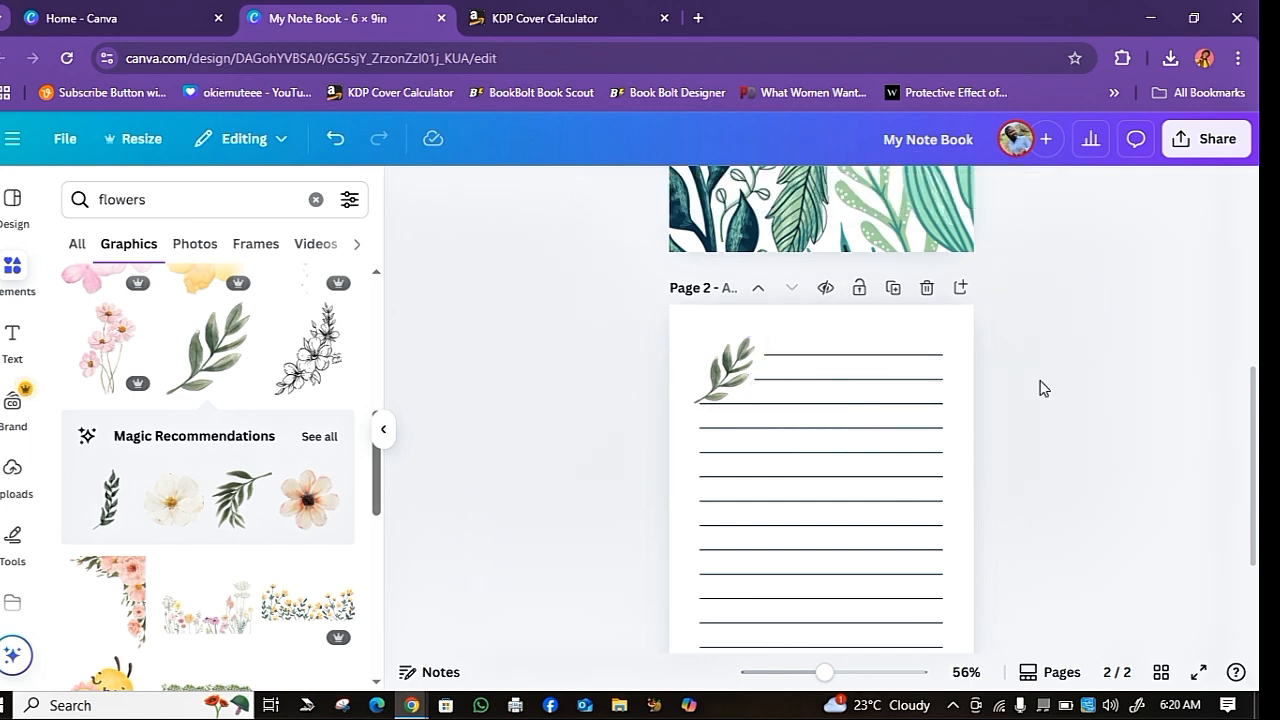
Add the yellow daisy-like flower graphic to page 2, shrink it and place it in the page's lower-right corner
scroll(798, 427, "down", 3)
scroll(790, 430, "up", 1)
scroll(784, 444, "down", 1)
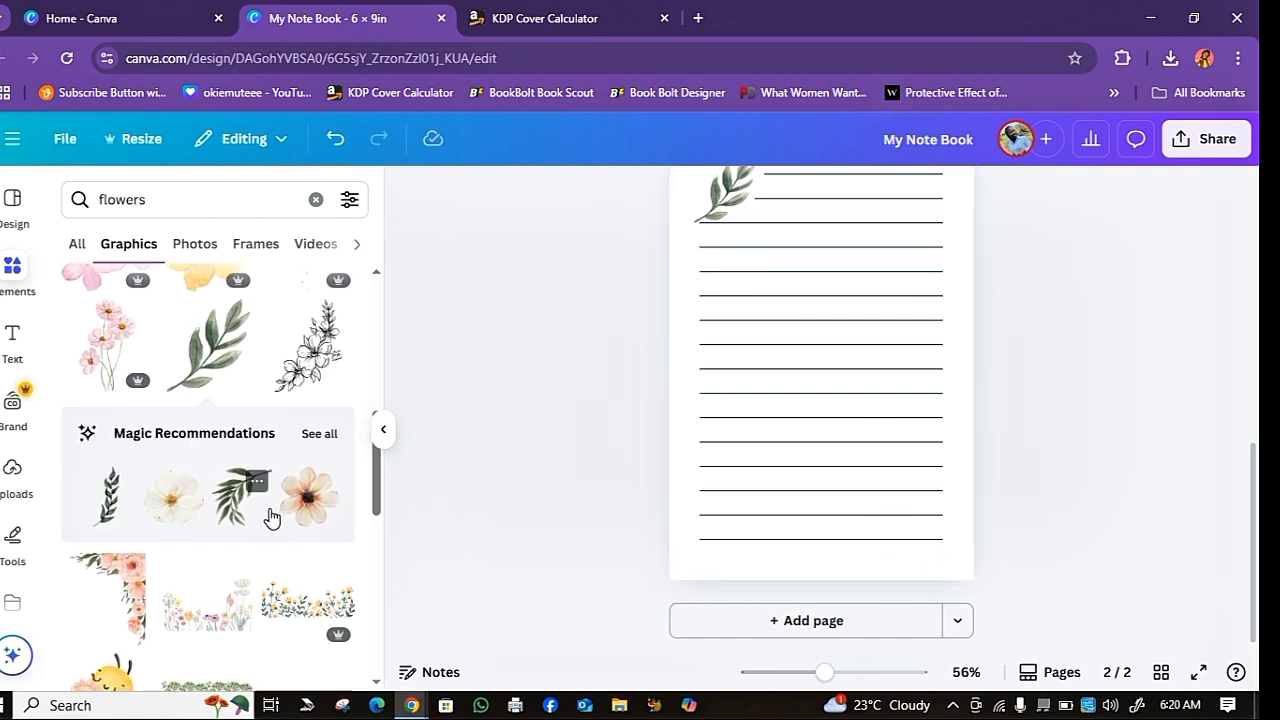
scroll(272, 516, "down", 5)
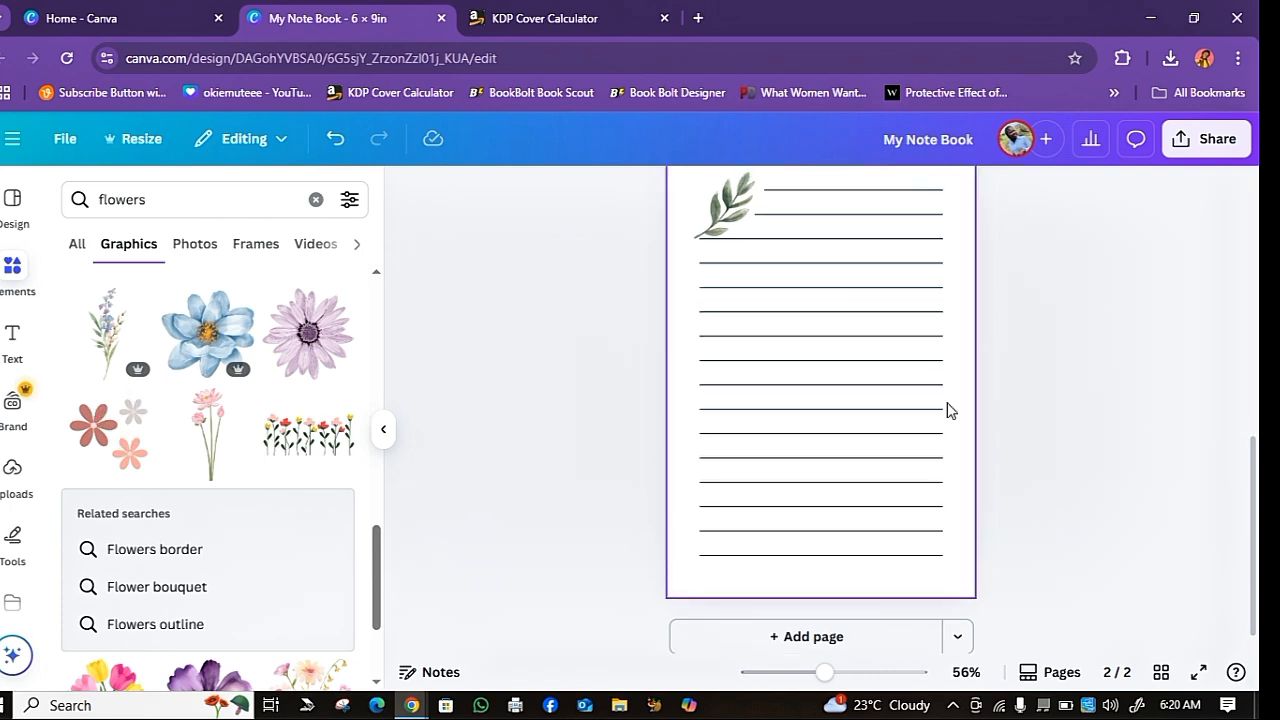
scroll(210, 477, "down", 4)
scroll(210, 477, "down", 5)
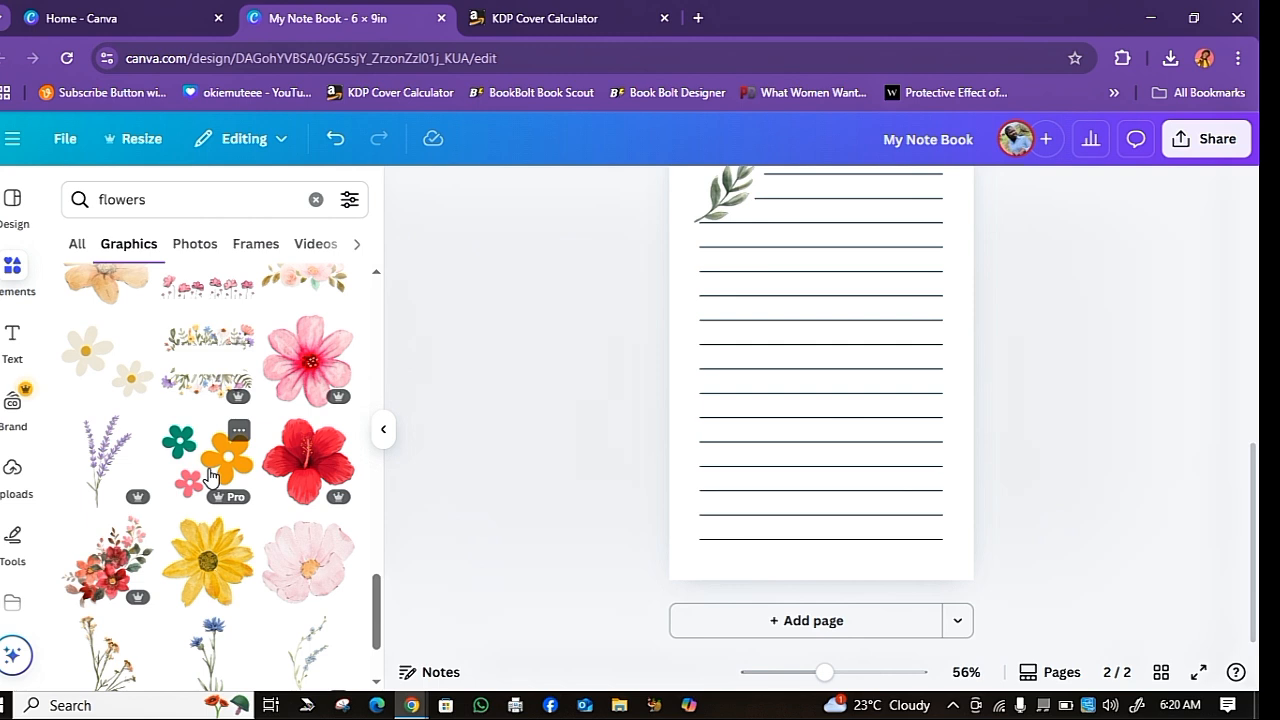
scroll(161, 572, "down", 3)
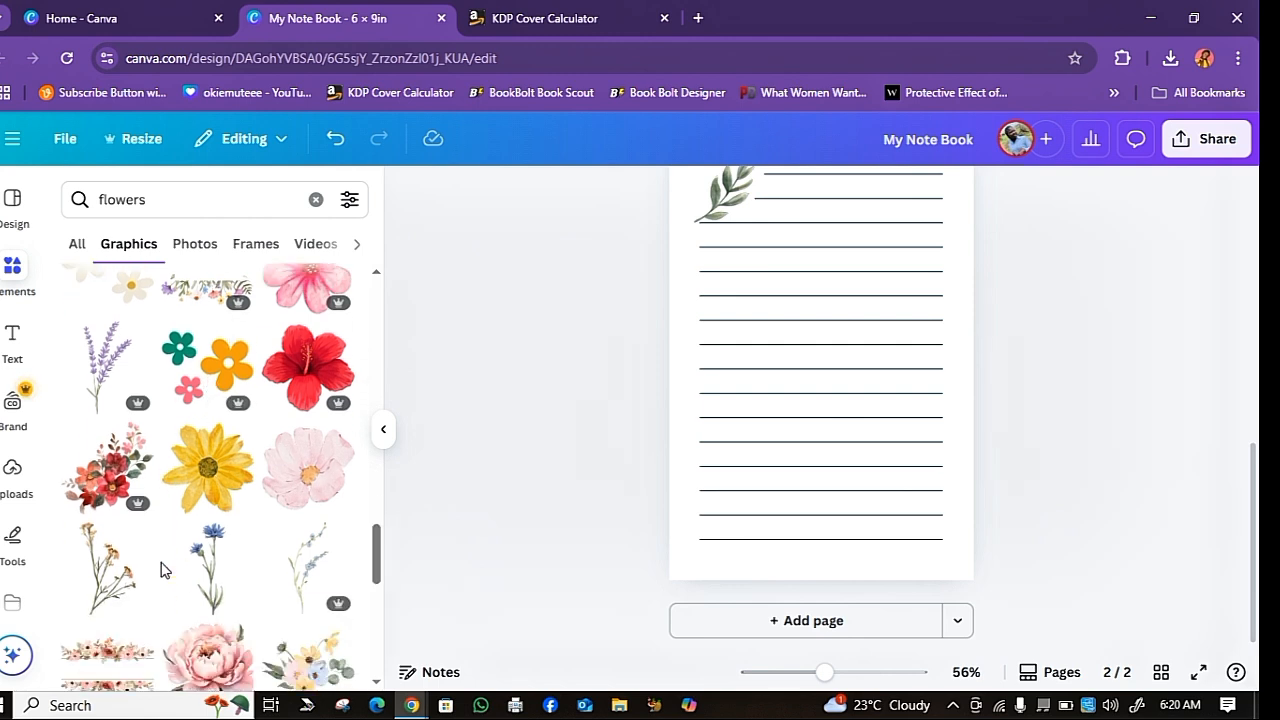
scroll(161, 567, "down", 3)
scroll(150, 543, "up", 4)
scroll(150, 543, "down", 3)
scroll(151, 540, "up", 3)
scroll(140, 490, "down", 1)
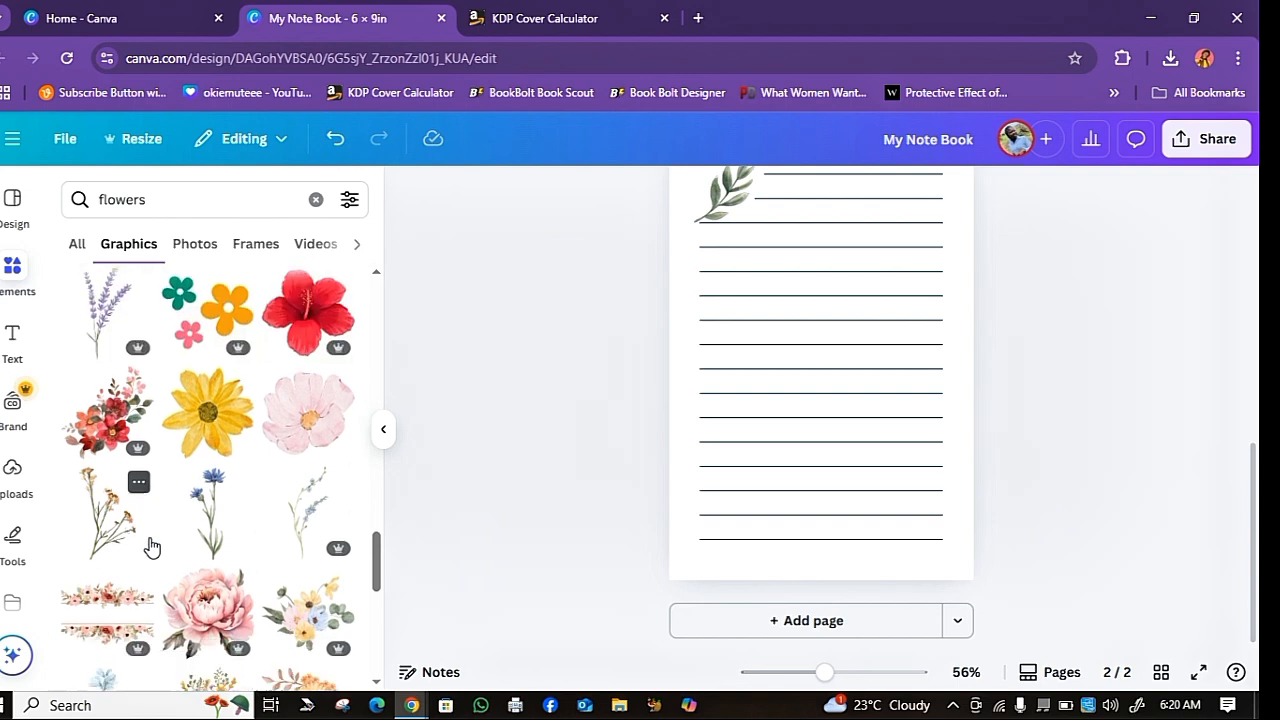
left_click(210, 355)
left_click_drag(838, 340, 889, 456)
left_click_drag(990, 580, 922, 526)
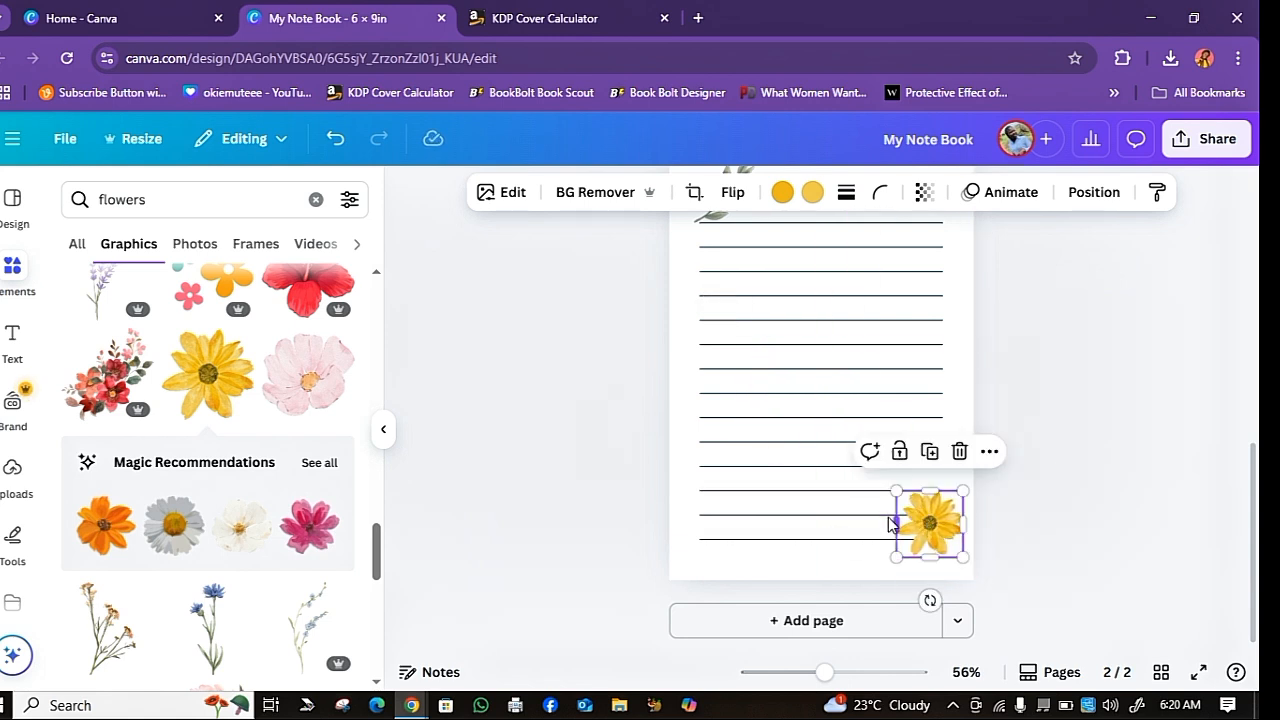
Shorten the last two writing lines on page 2 from their right ends so they stop beside the yellow flower
left_click(877, 517)
scroll(946, 566, "up", 4)
scroll(950, 558, "up", 2)
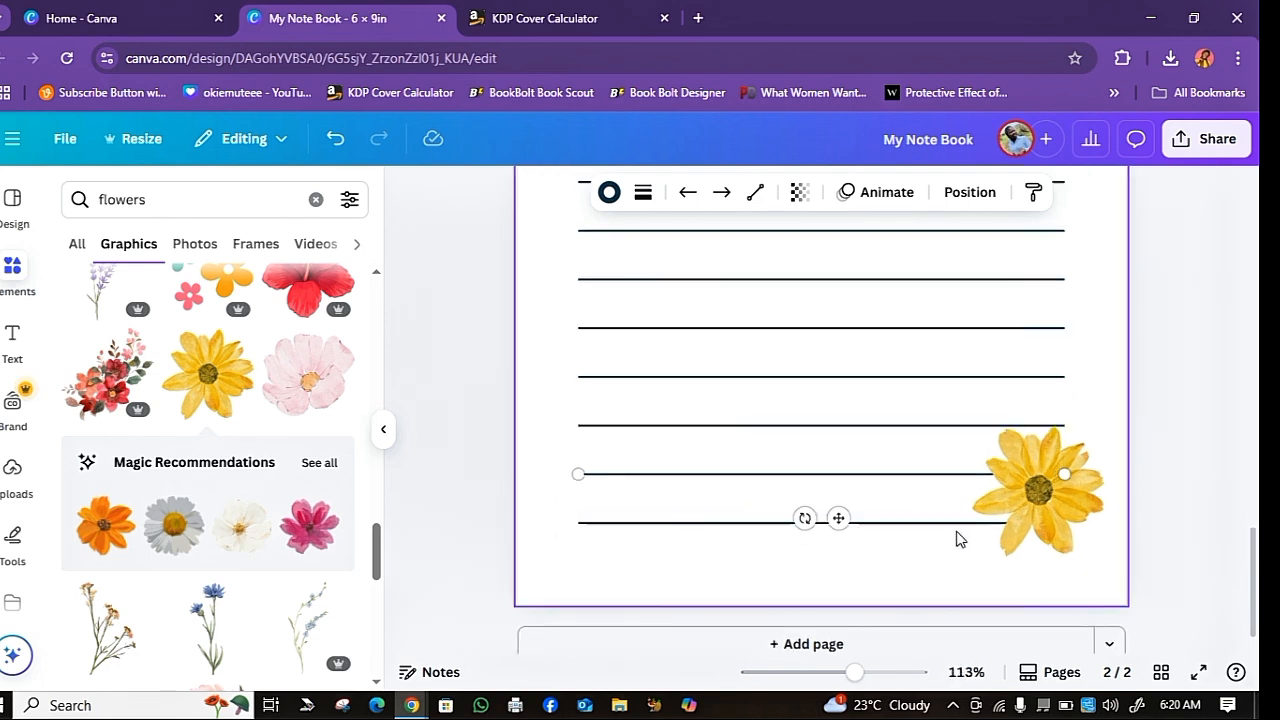
left_click_drag(1060, 474, 982, 474)
left_click(886, 522)
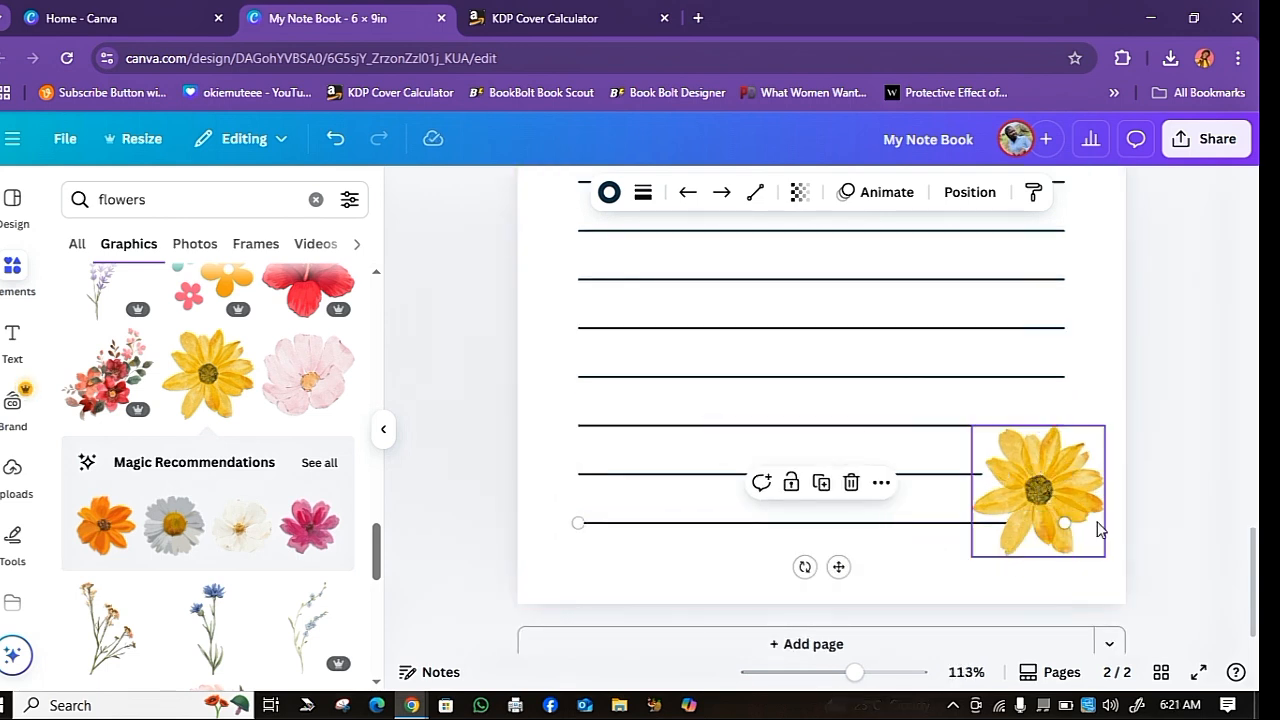
left_click_drag(1063, 522, 978, 530)
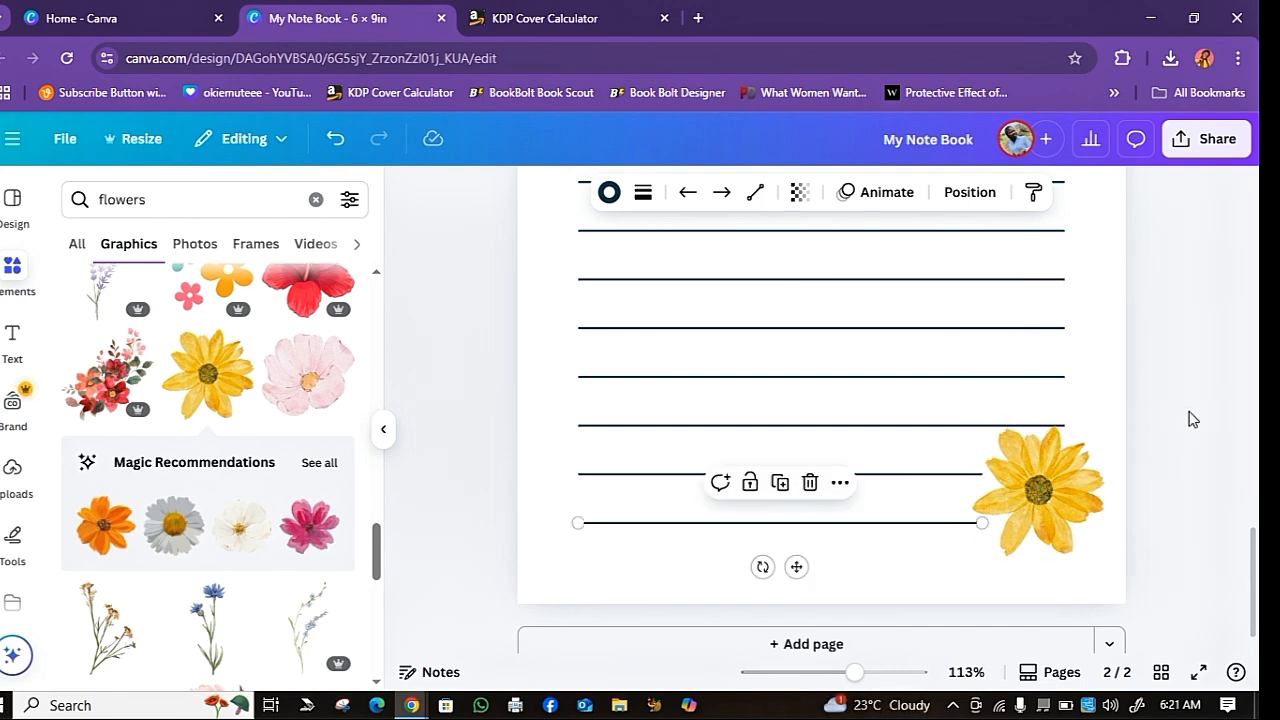
left_click(1160, 457)
Show all pages as a grid and duplicate the lined page 2 repeatedly until the notebook has 24 pages
scroll(730, 465, "down", 3)
scroll(730, 465, "down", 3)
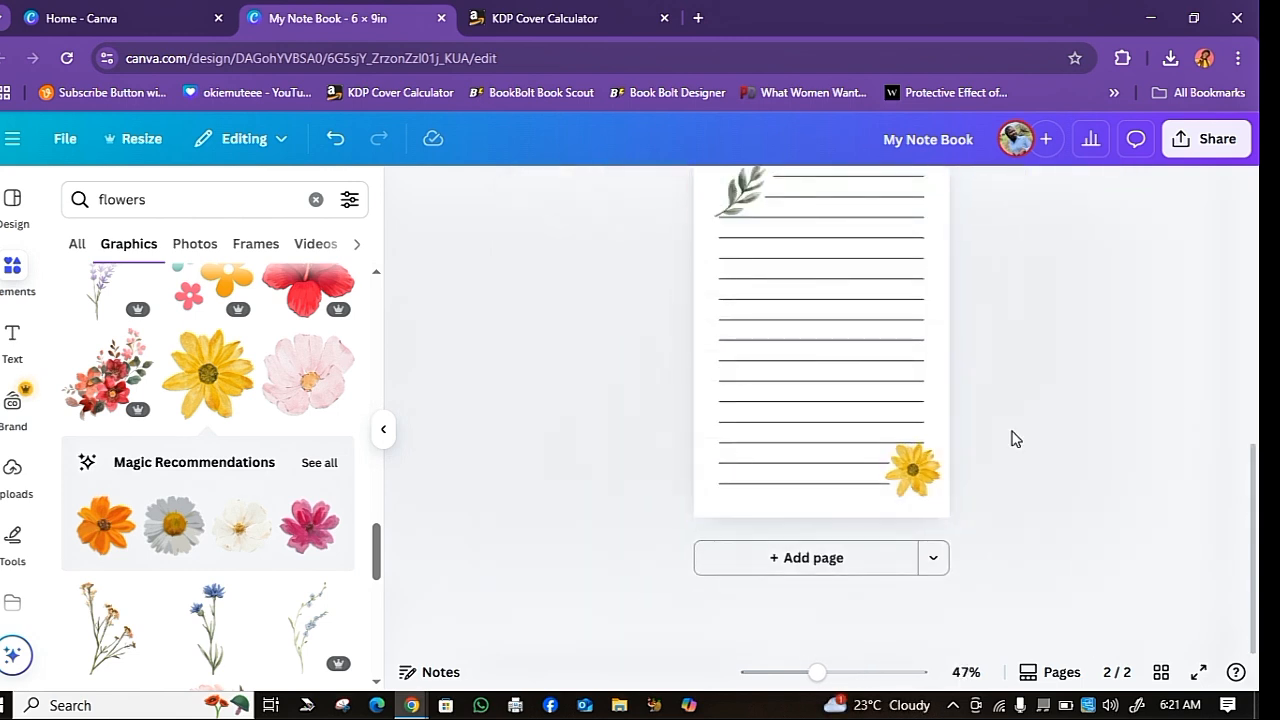
scroll(1015, 438, "up", 2)
scroll(1015, 438, "down", 2)
left_click(1161, 673)
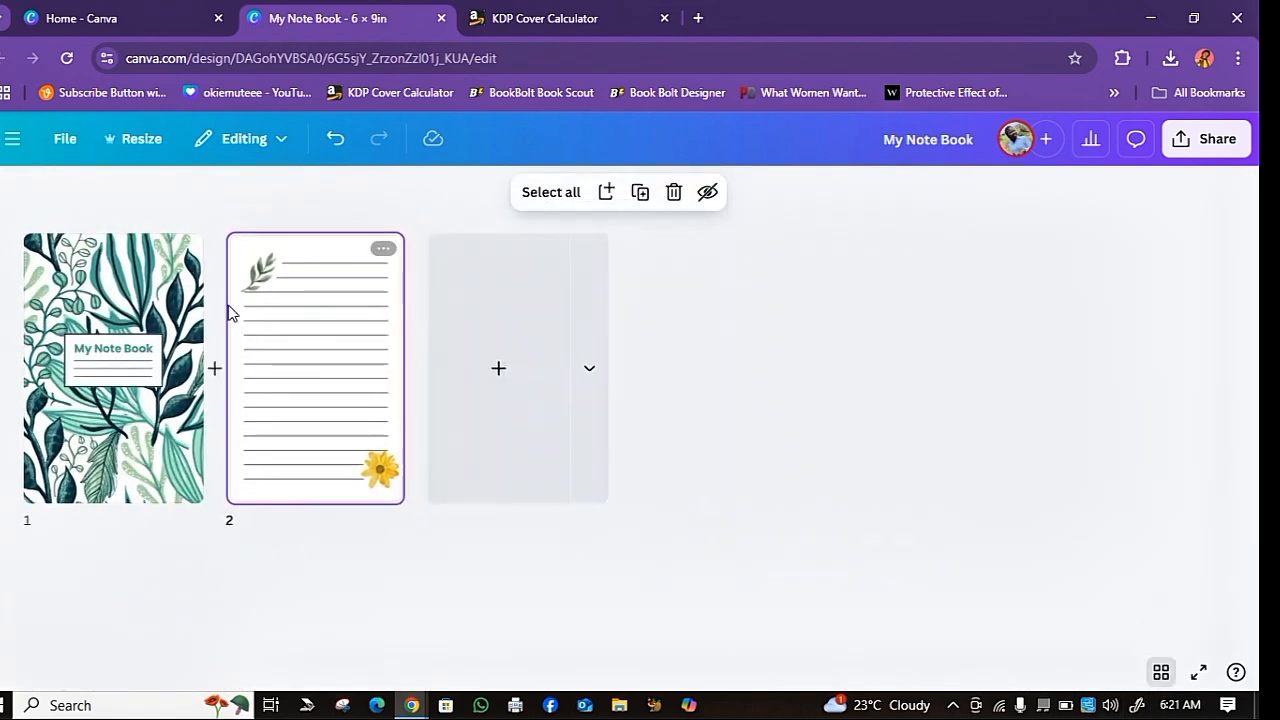
left_click(388, 251)
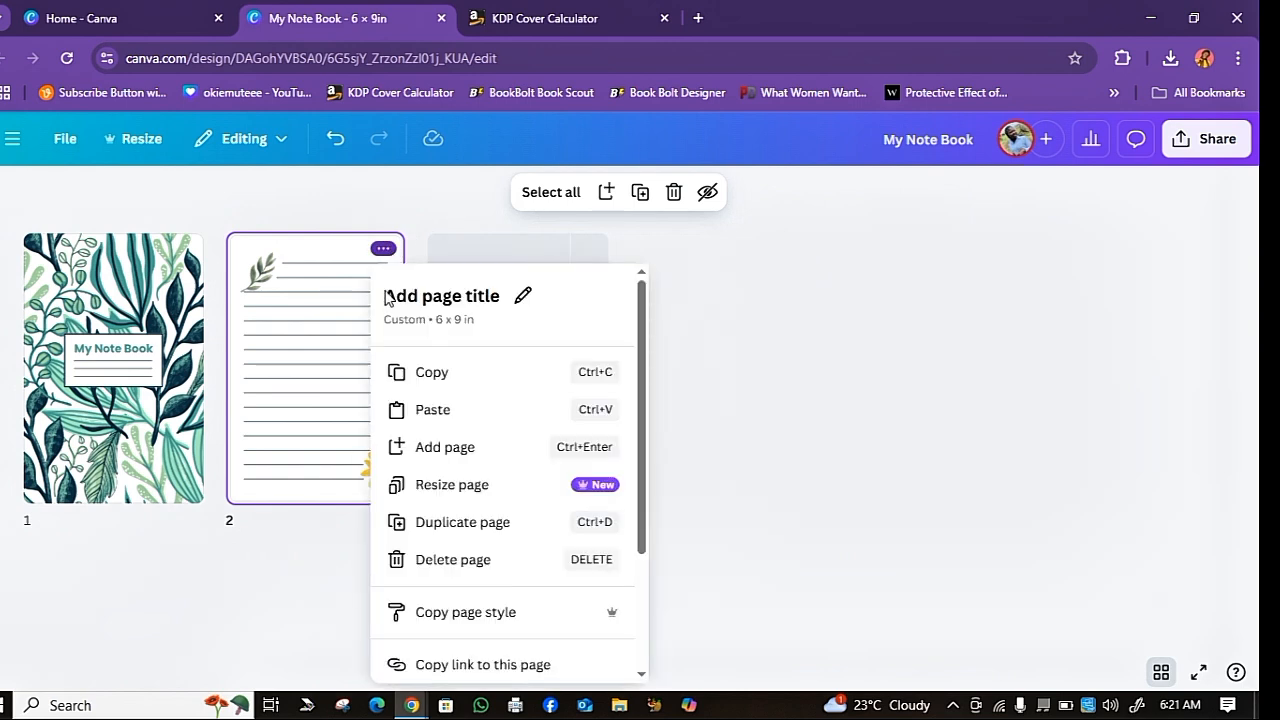
left_click(516, 524)
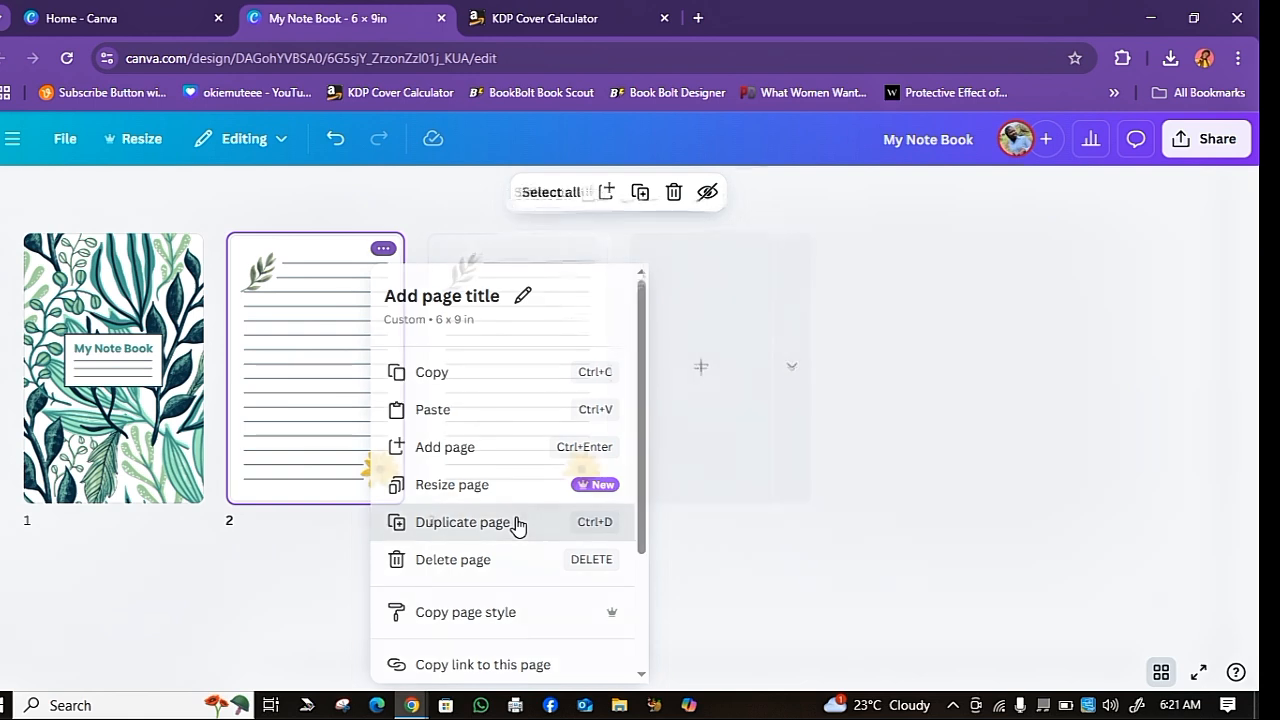
key("ctrl+d")
key("ctrl+d")
key("ctrl+d")
key("ctrl+d")
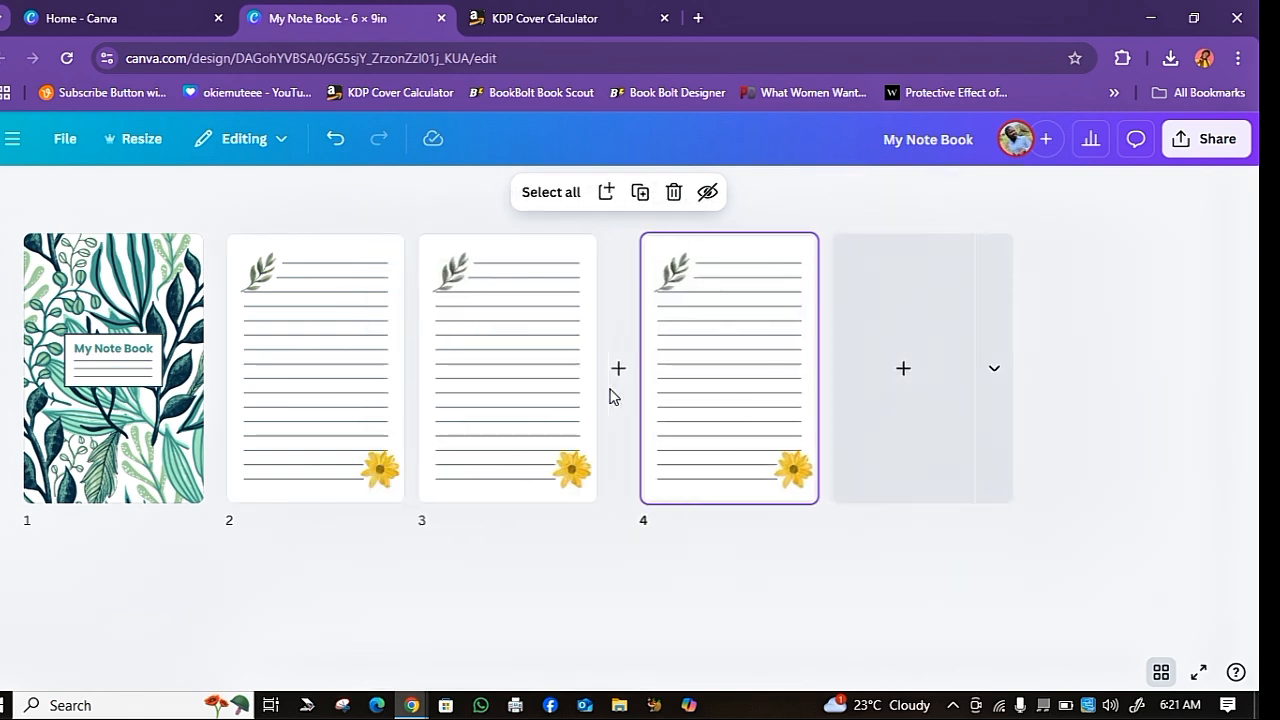
key("ctrl+d")
key("ctrl+d")
key("ctrl+d")
key("ctrl+d")
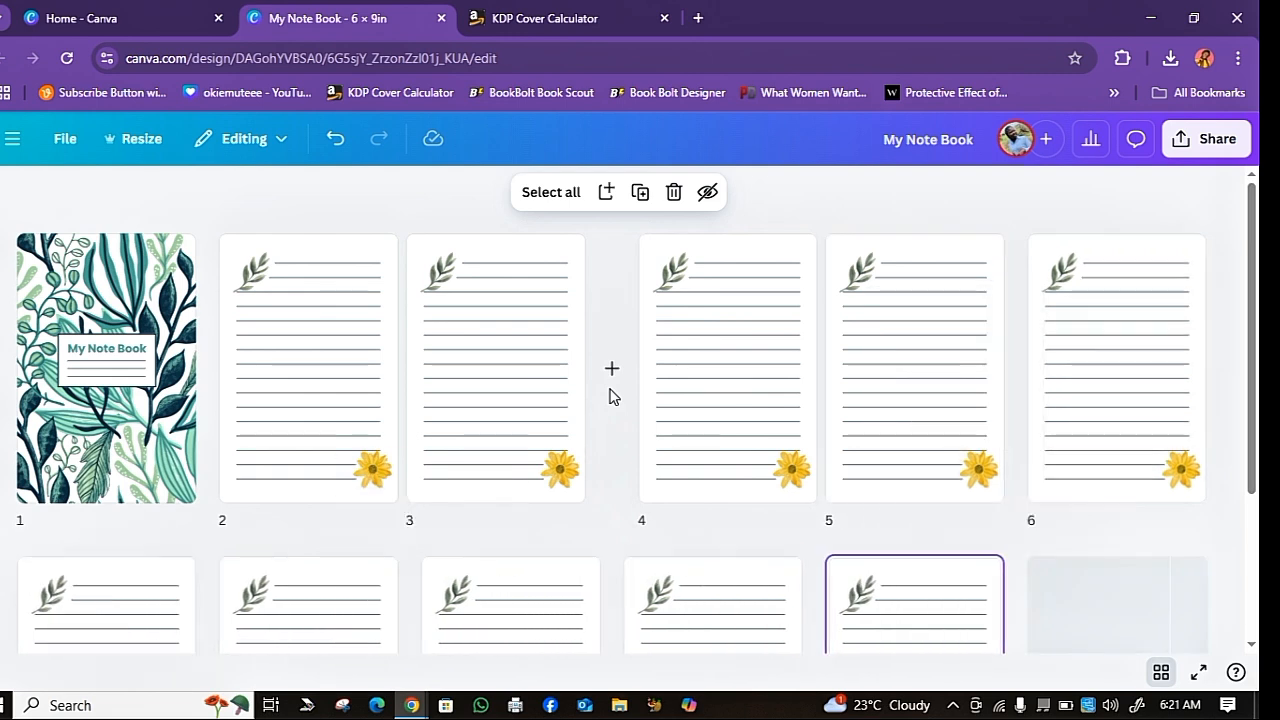
key("ctrl+d")
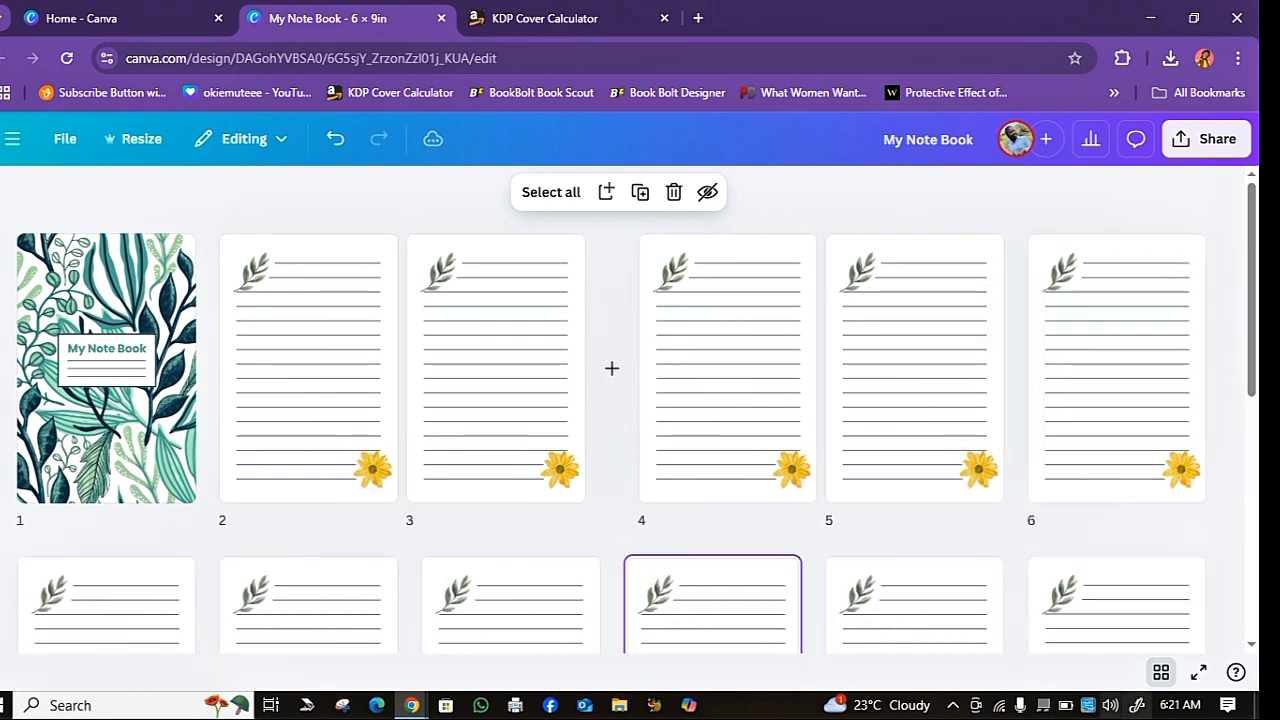
Keep duplicating the lined page until the notebook has 56 pages
key("ctrl+minus")
key("ctrl+minus")
key("ctrl+minus")
key("ctrl+minus")
key("ctrl+minus")
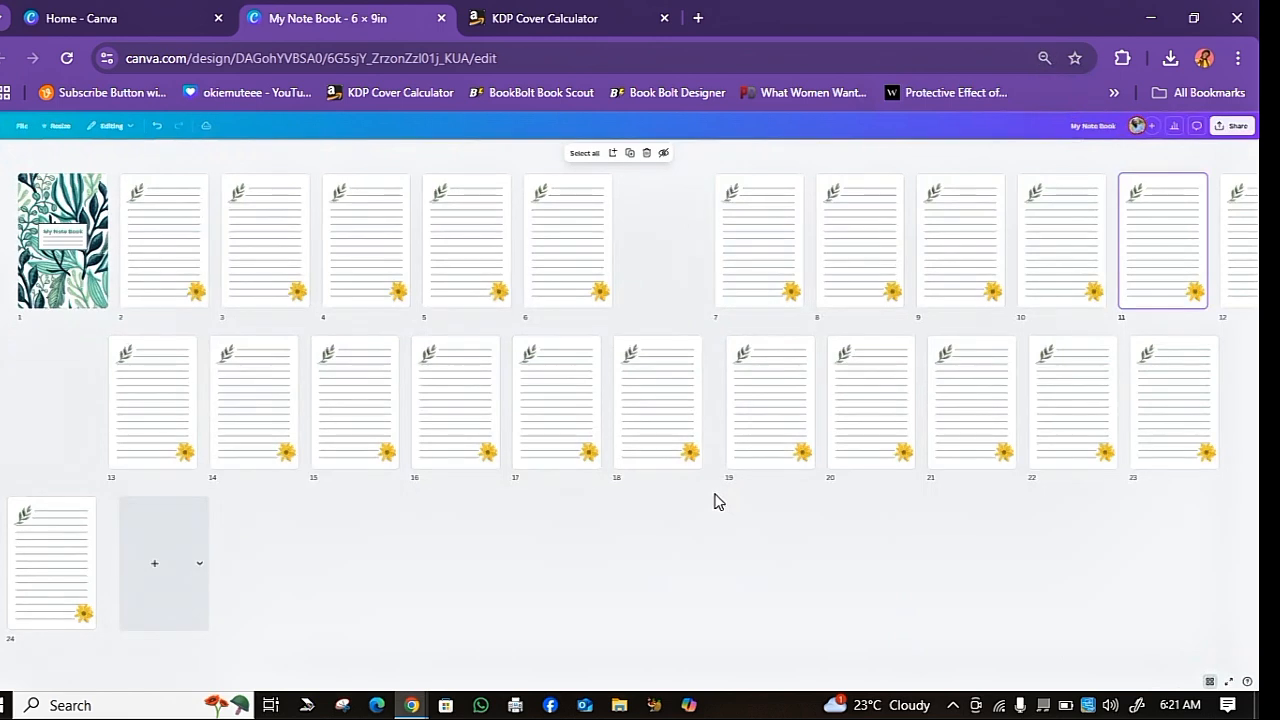
key("ctrl+plus")
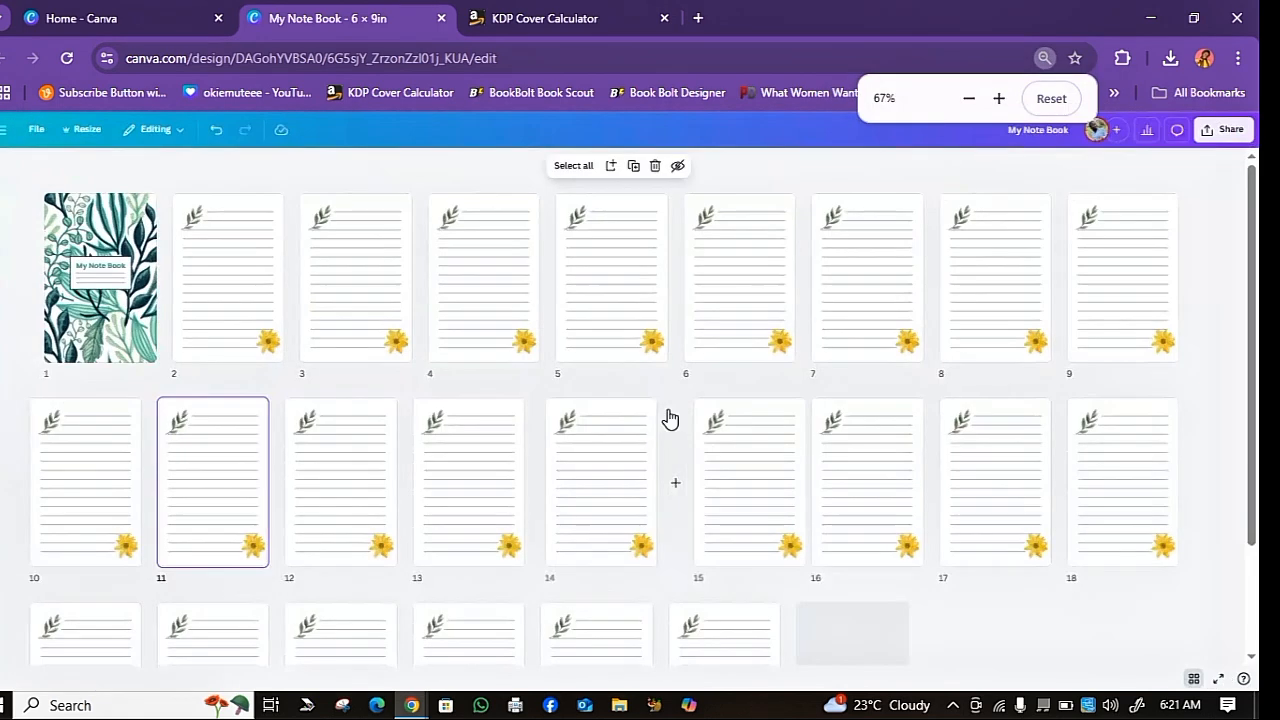
scroll(672, 480, "down", 3)
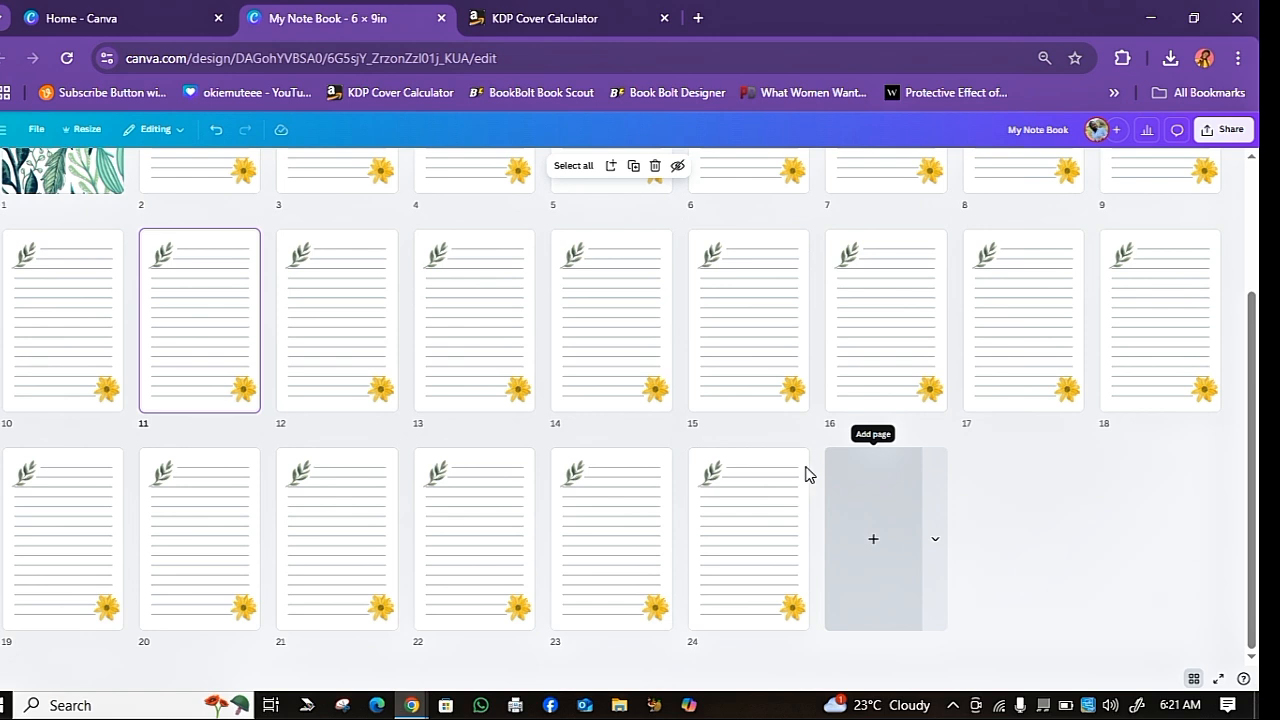
key("ctrl+d")
key("ctrl+d")
key("ctrl+d")
key("ctrl+d")
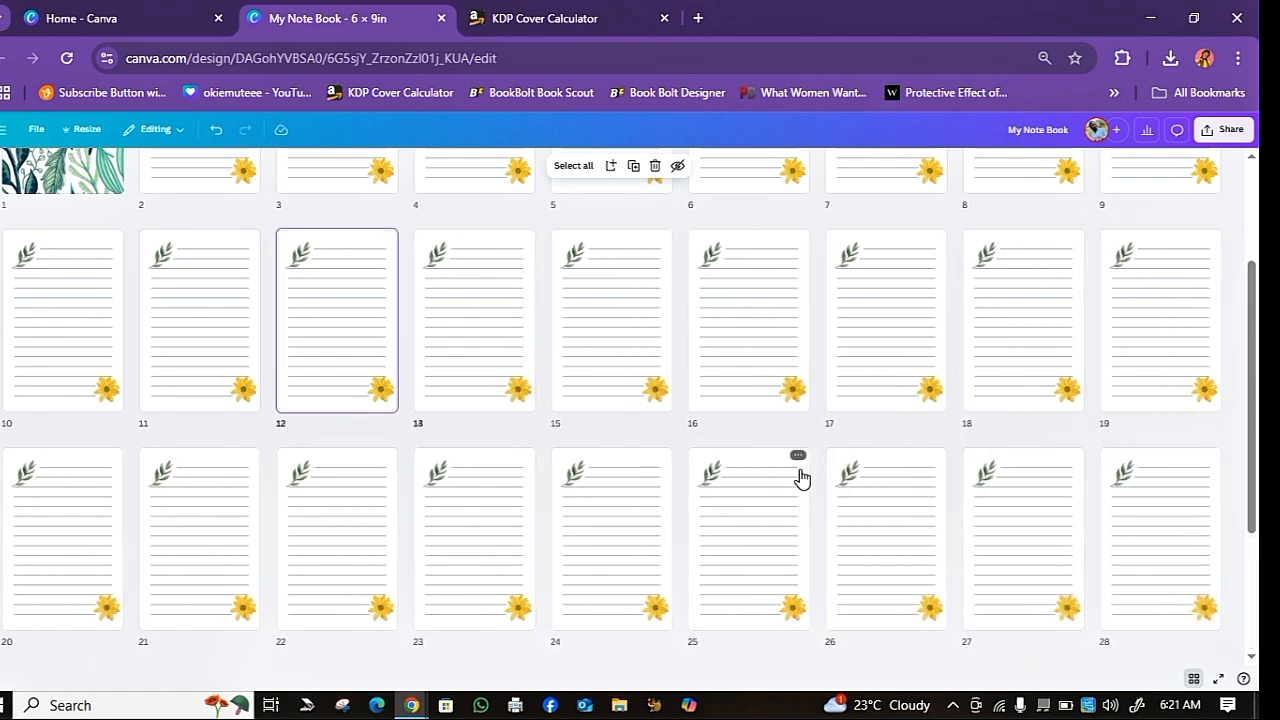
key("ctrl+d")
scroll(797, 510, "down", 2)
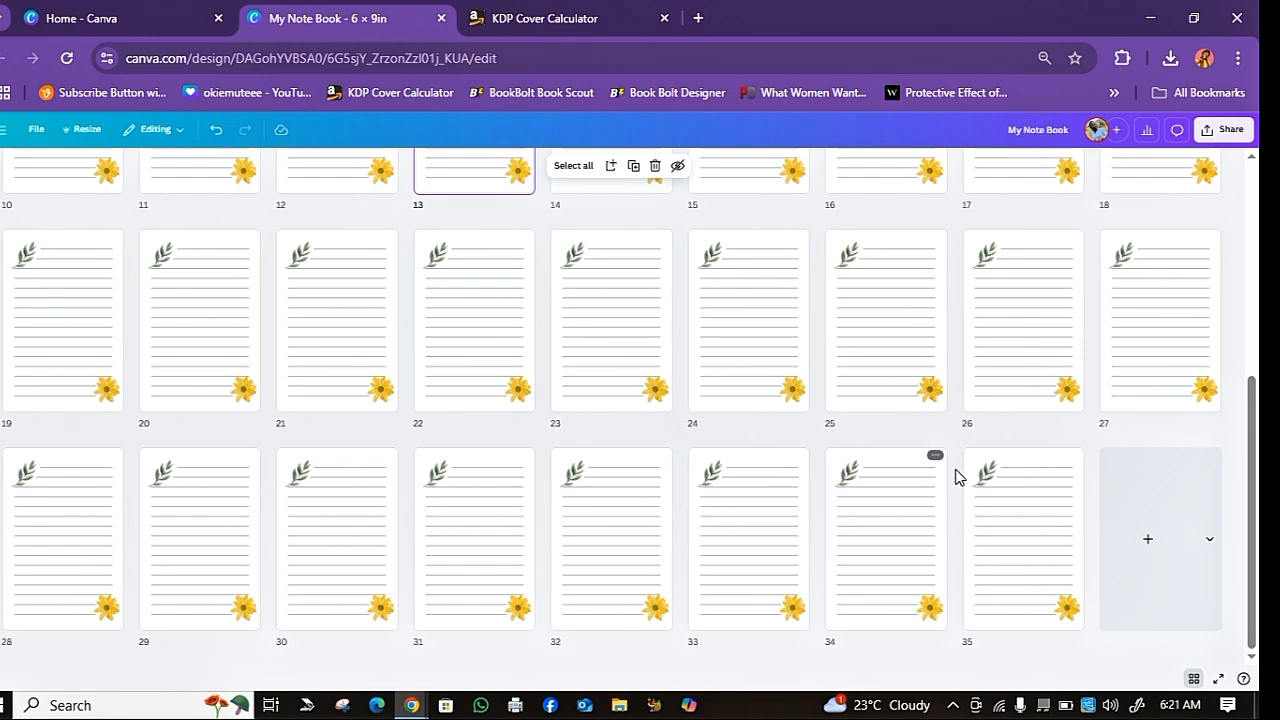
key("ctrl+d")
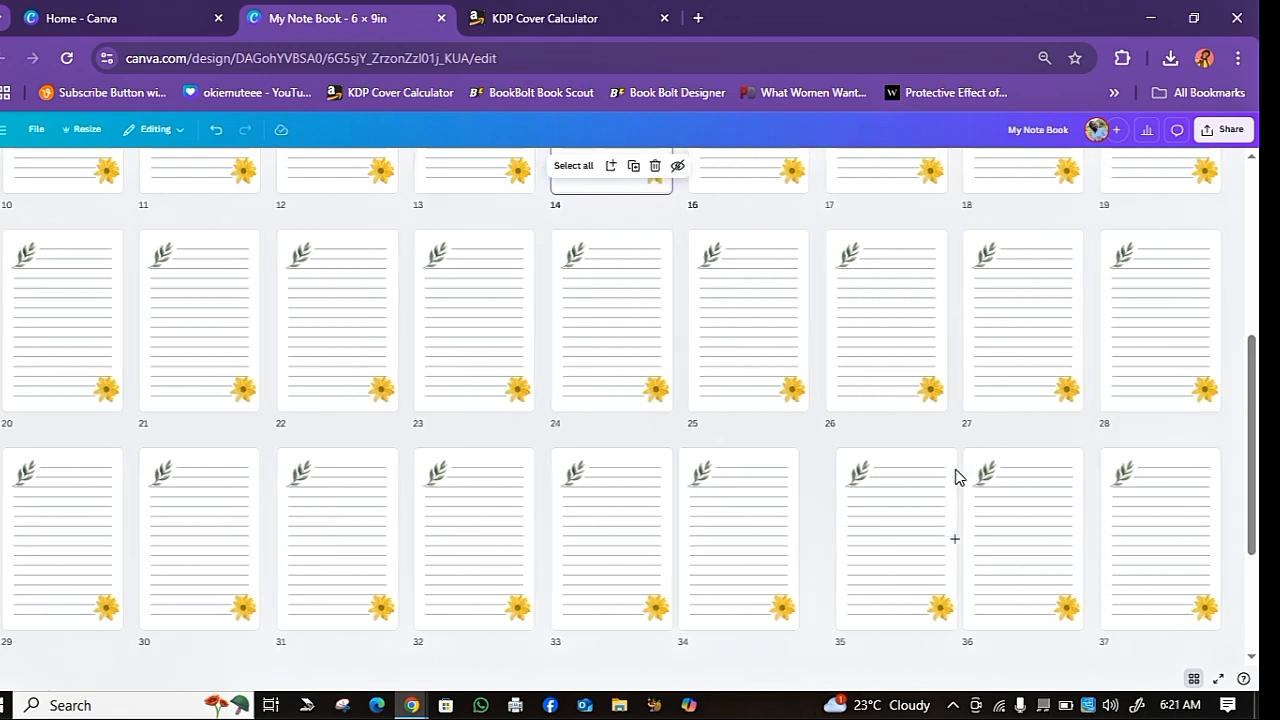
key("ctrl+d")
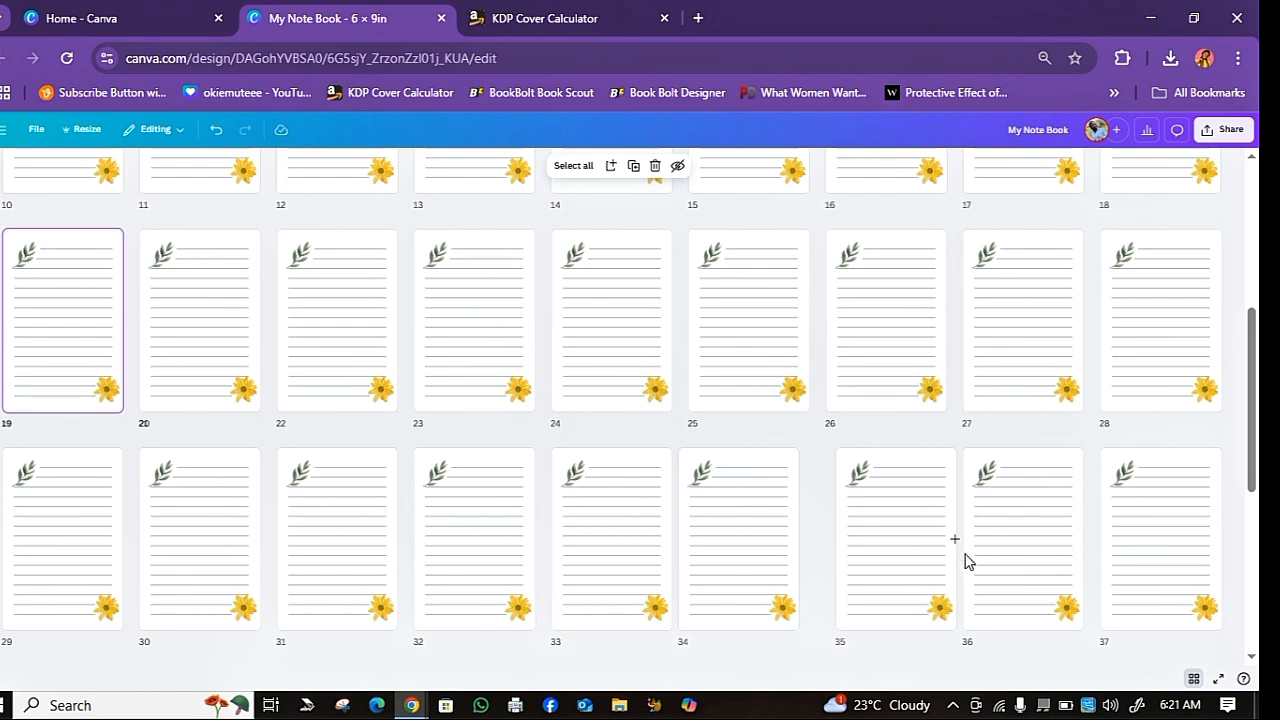
Delete the surplus pages 51 to 56 so the notebook ends at page 50
left_click_drag(1254, 358, 1257, 570)
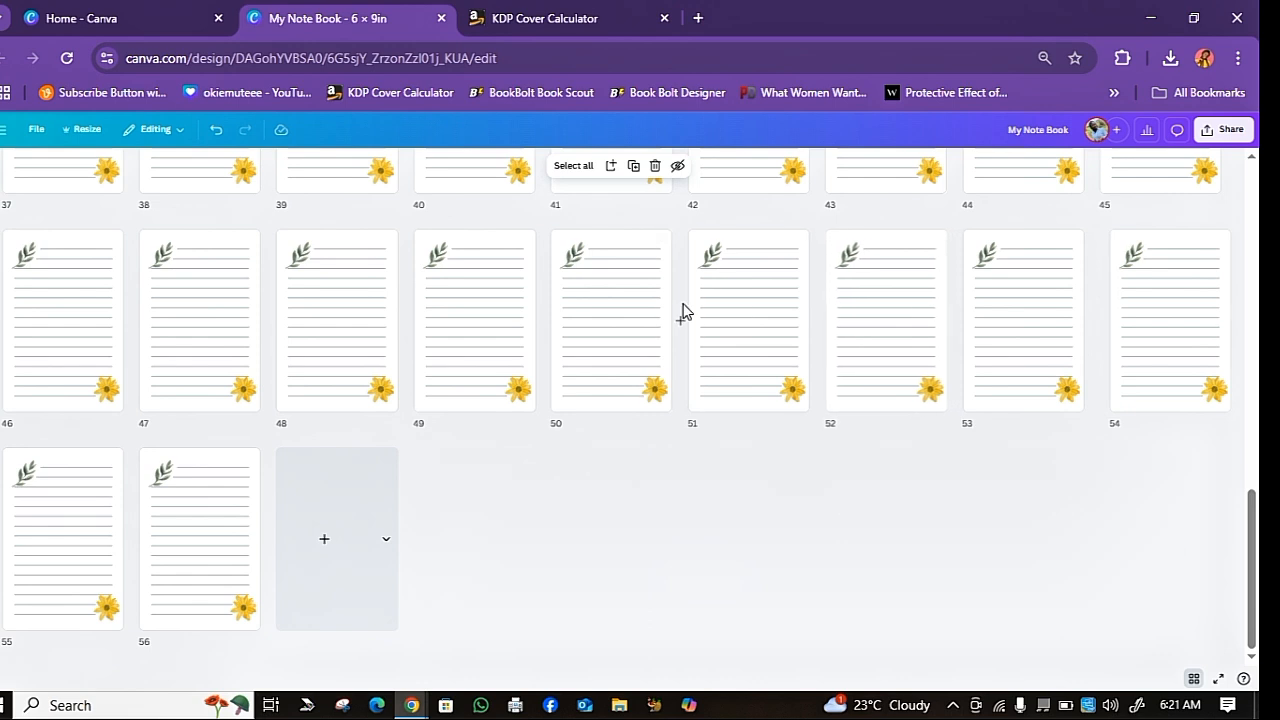
left_click(737, 263)
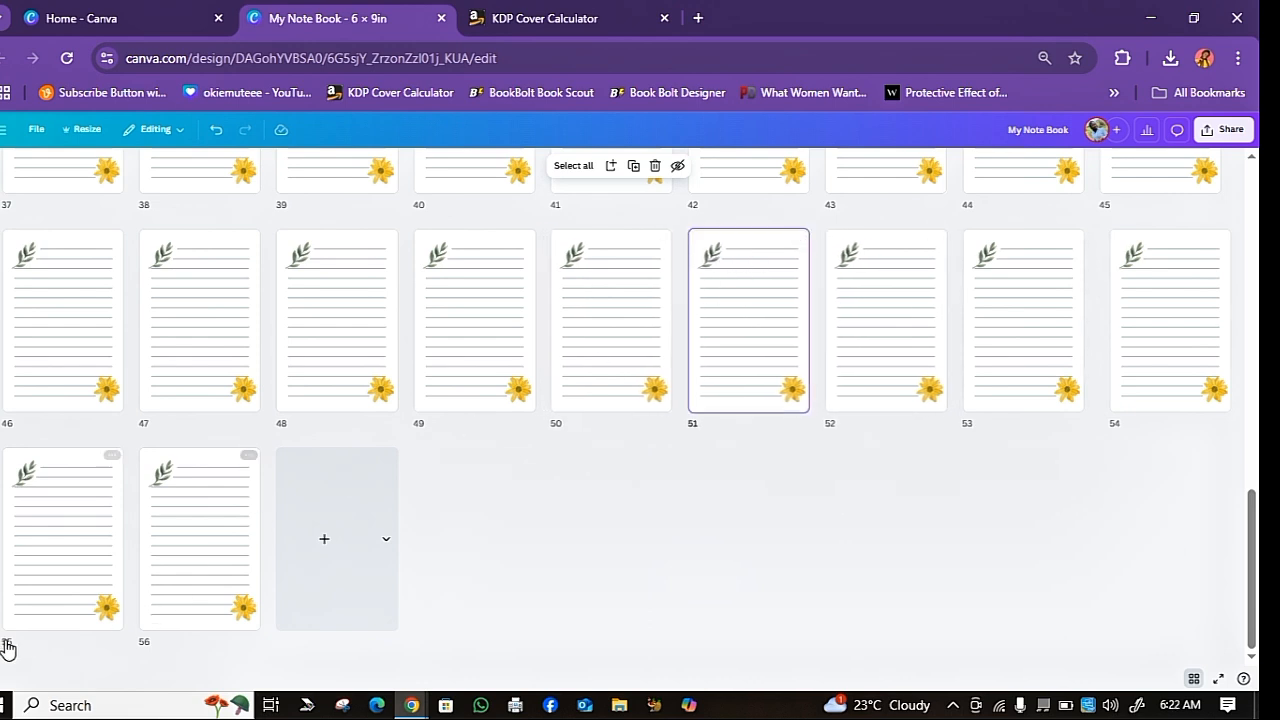
left_click(287, 538)
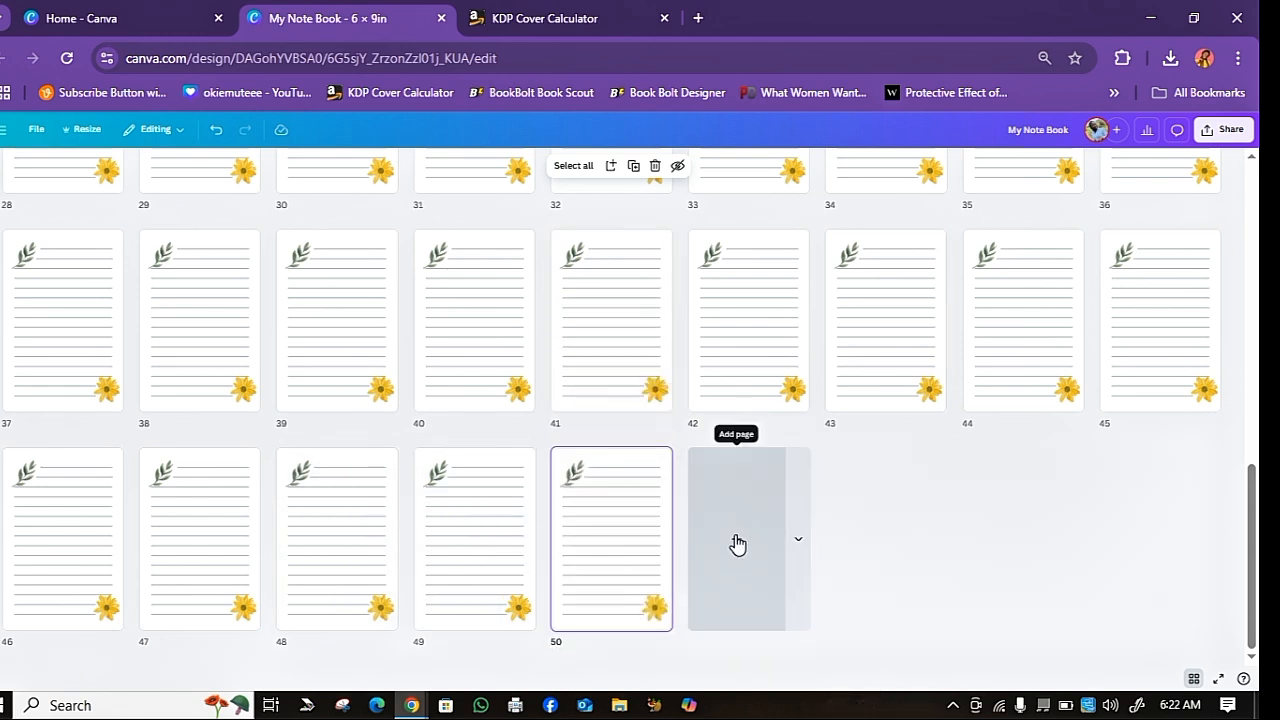
Duplicate the leaf-pattern cover page and move the copy to the end of the notebook as page 51
scroll(170, 300, "up", 6)
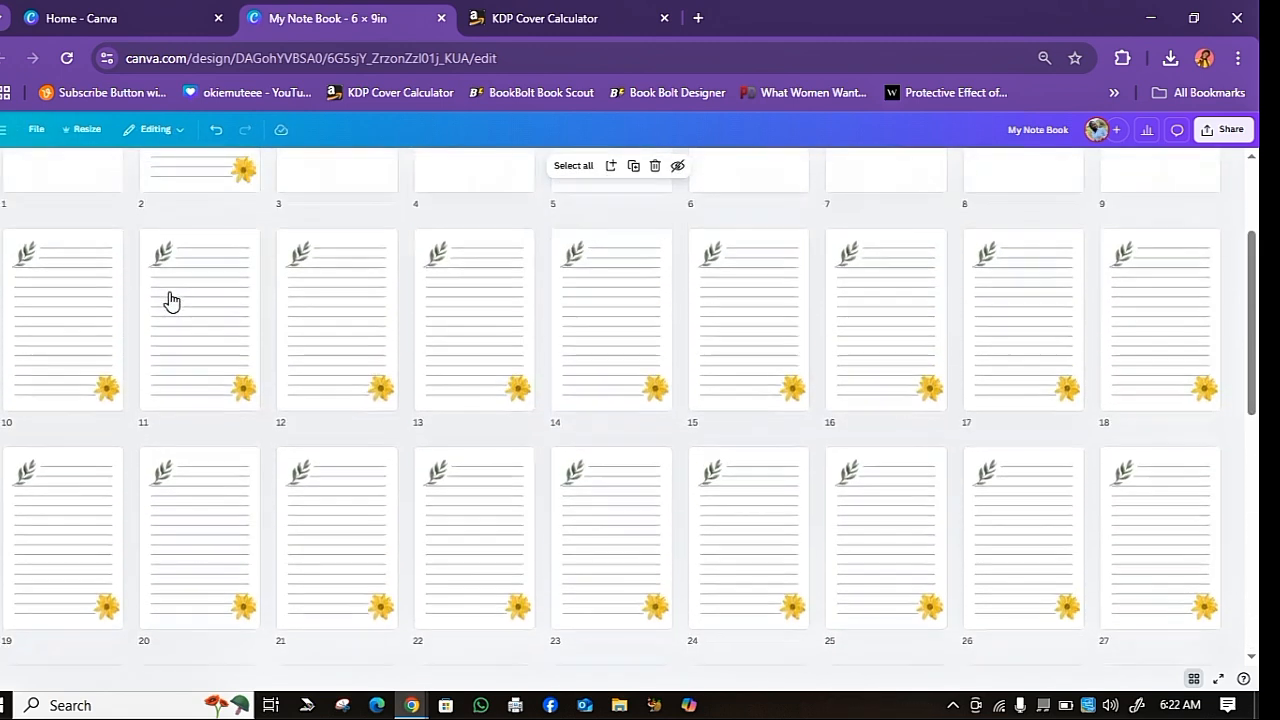
scroll(170, 300, "up", 2)
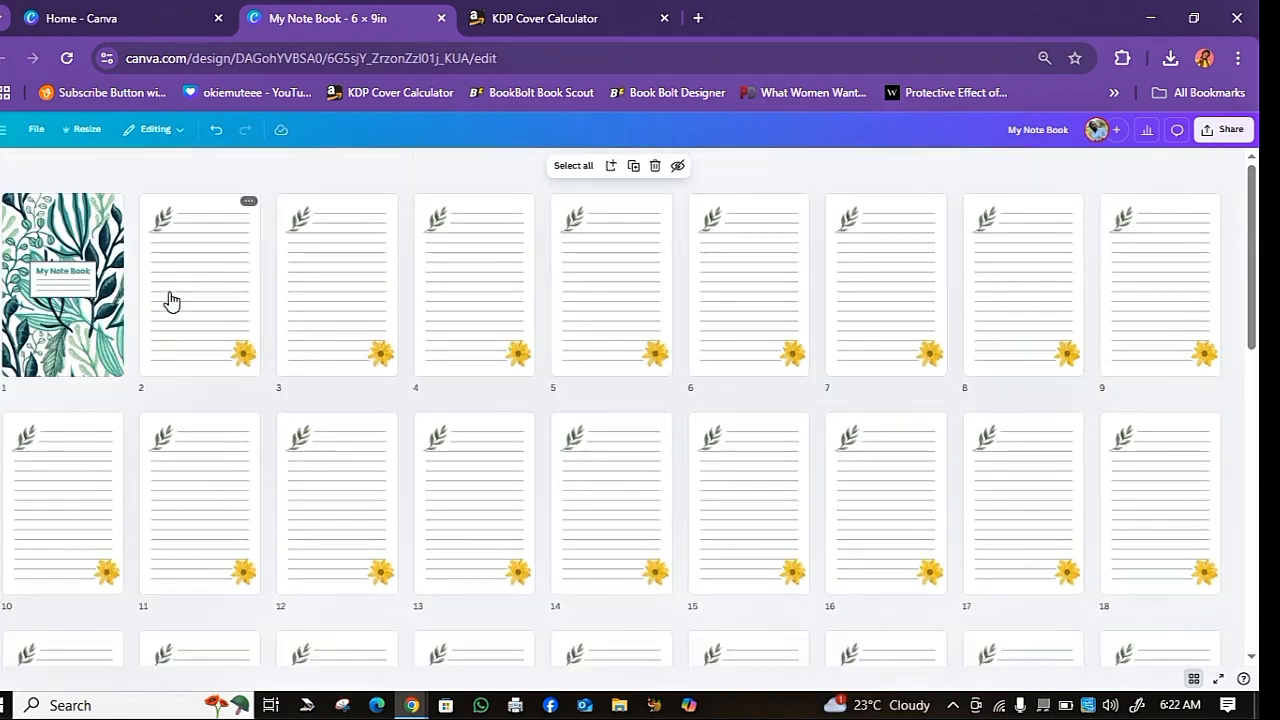
left_click(60, 218)
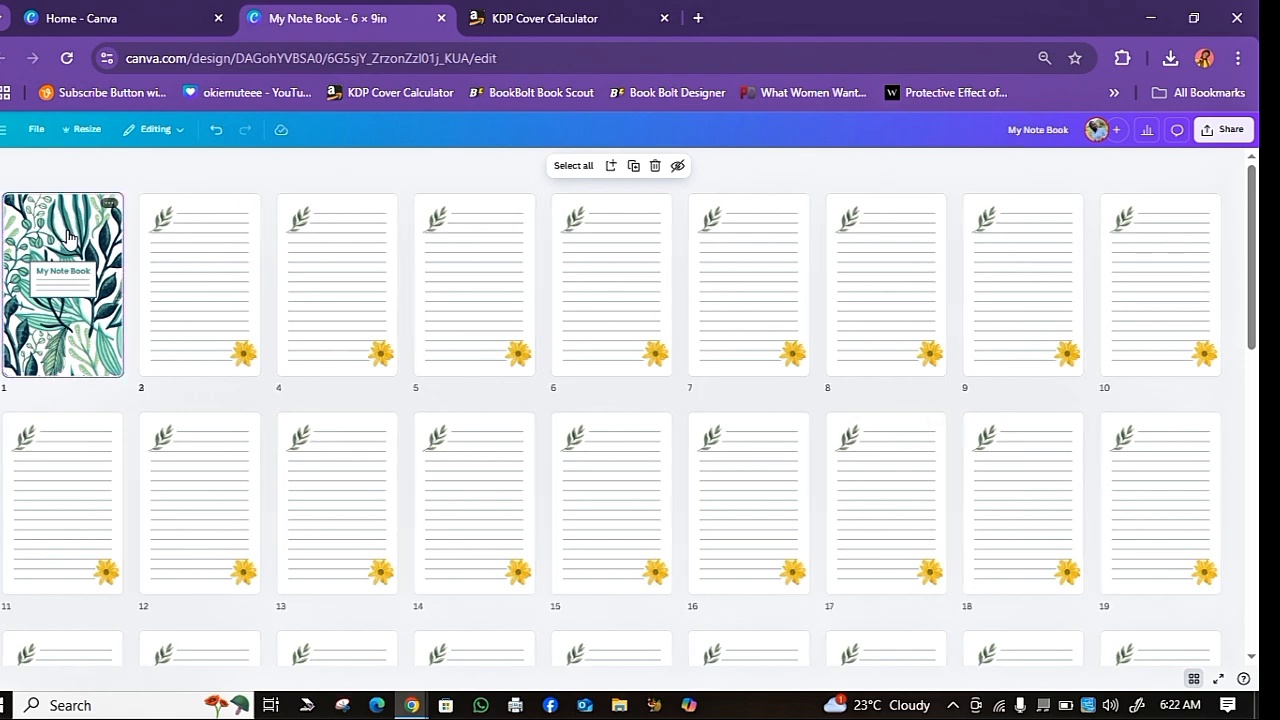
key("ctrl+d")
scroll(768, 484, "down", 2)
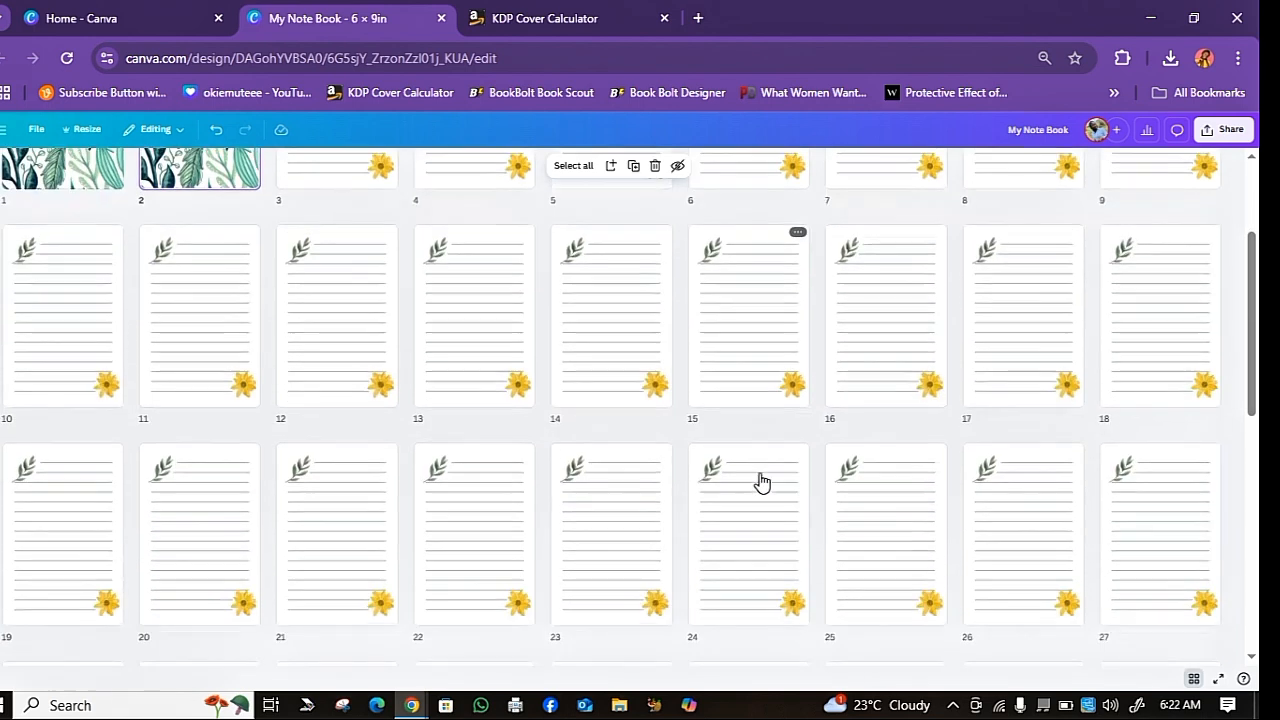
left_click_drag(991, 578, 889, 480)
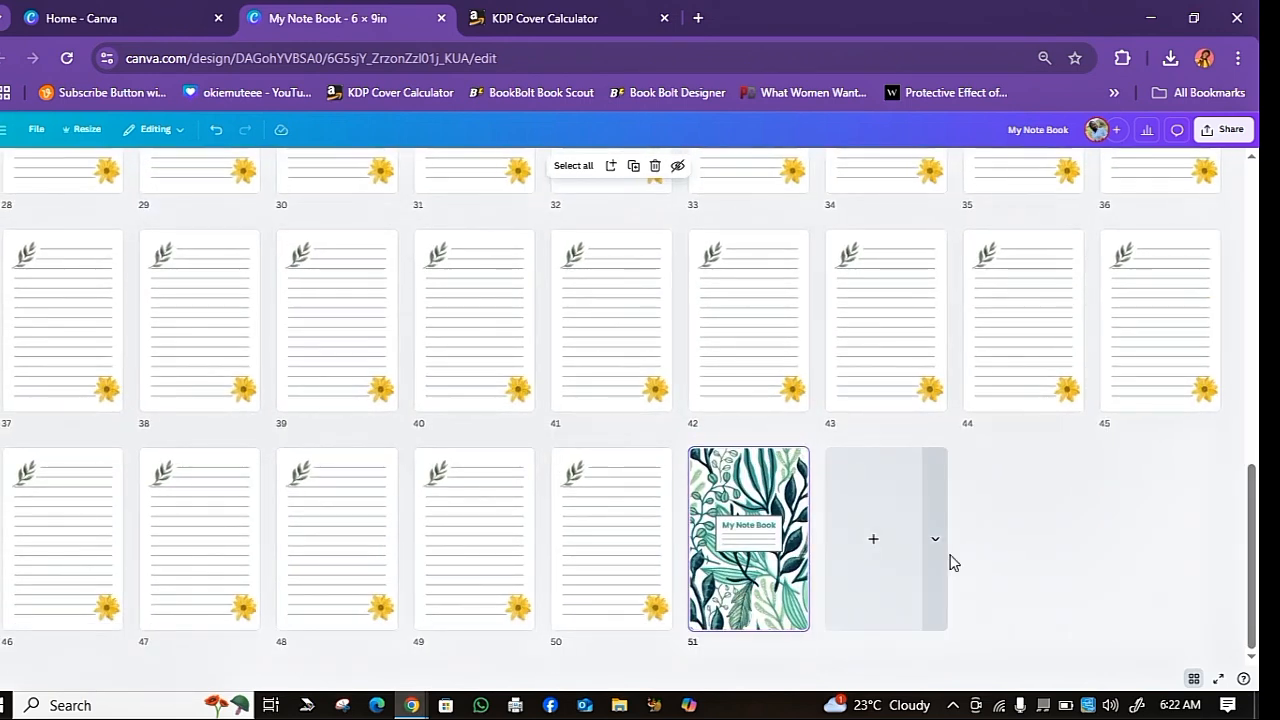
Open page 51 for editing and delete the "My Note Book" title and the three lines from its white label box
left_click(1190, 682)
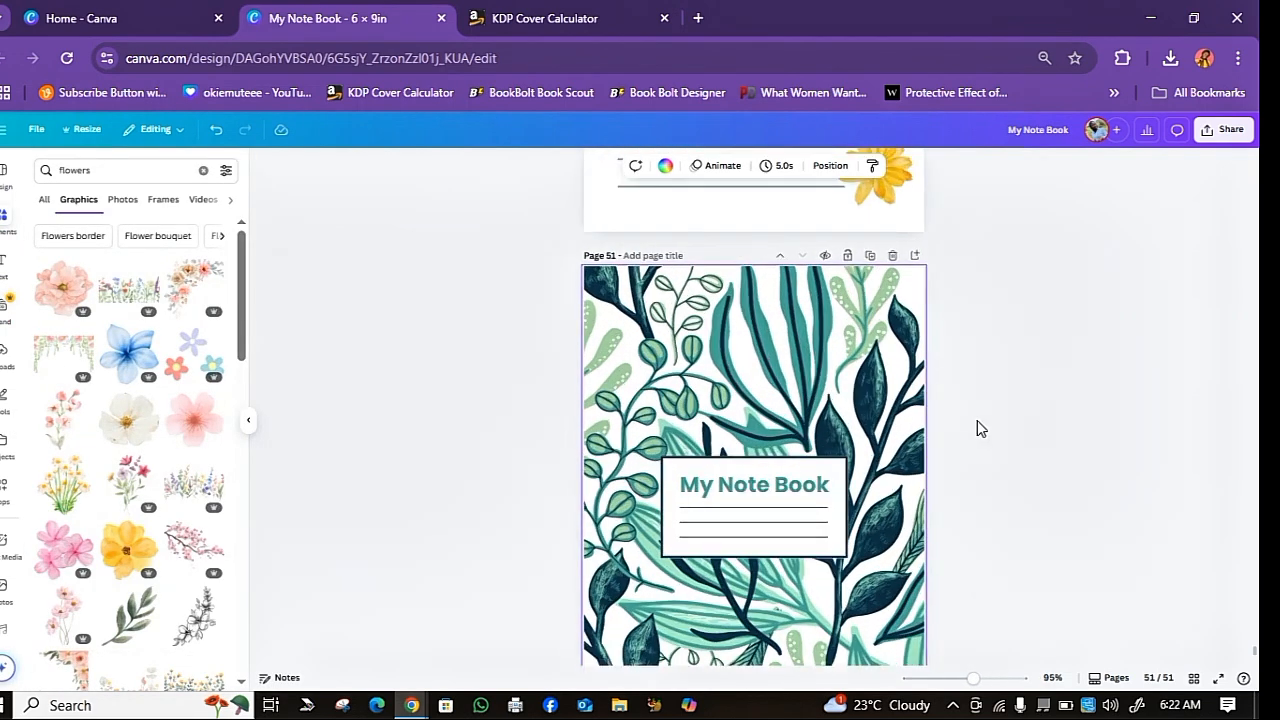
left_click(737, 406)
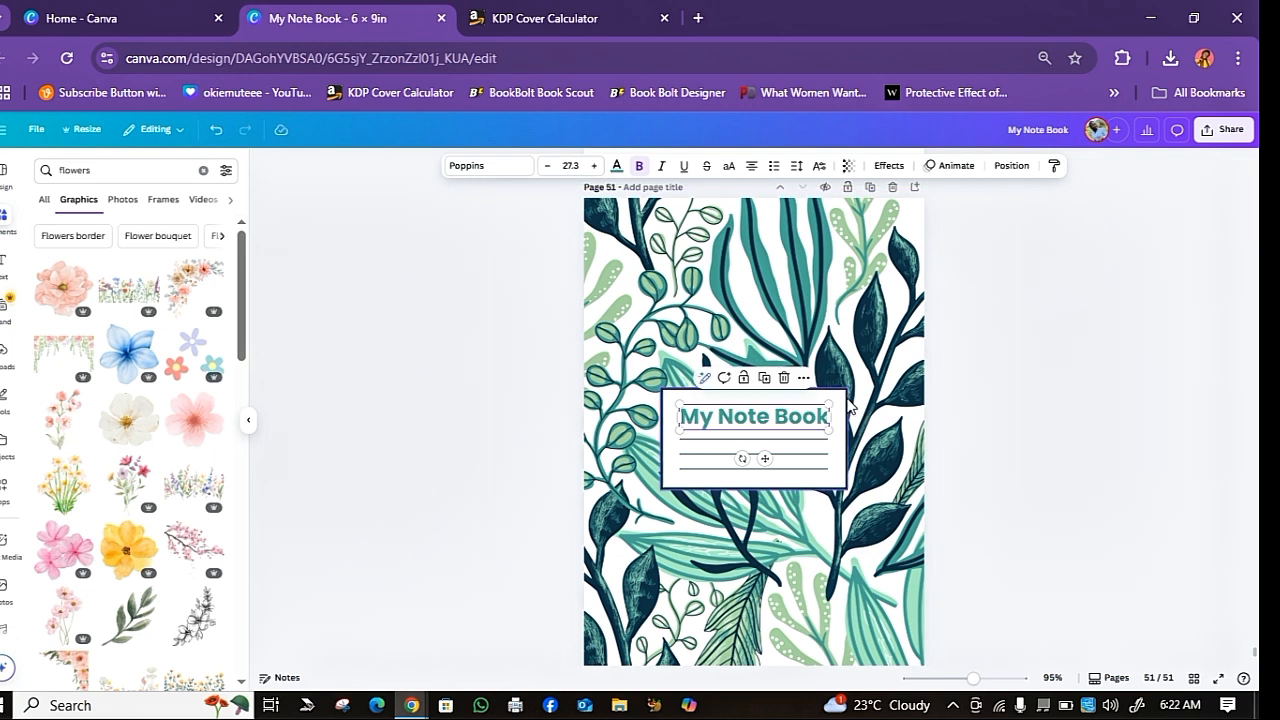
key("Delete")
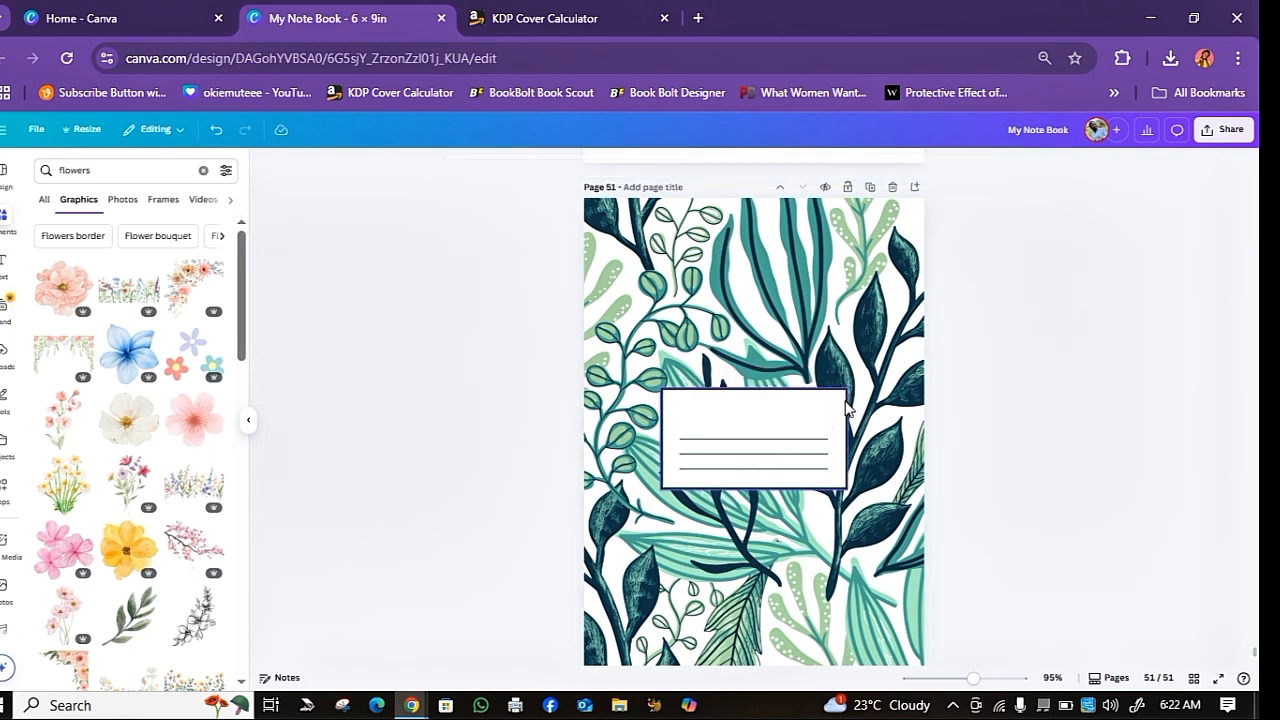
left_click(793, 447)
key("Delete")
left_click(791, 454)
key("Delete")
left_click(789, 469)
key("Delete")
key("Delete")
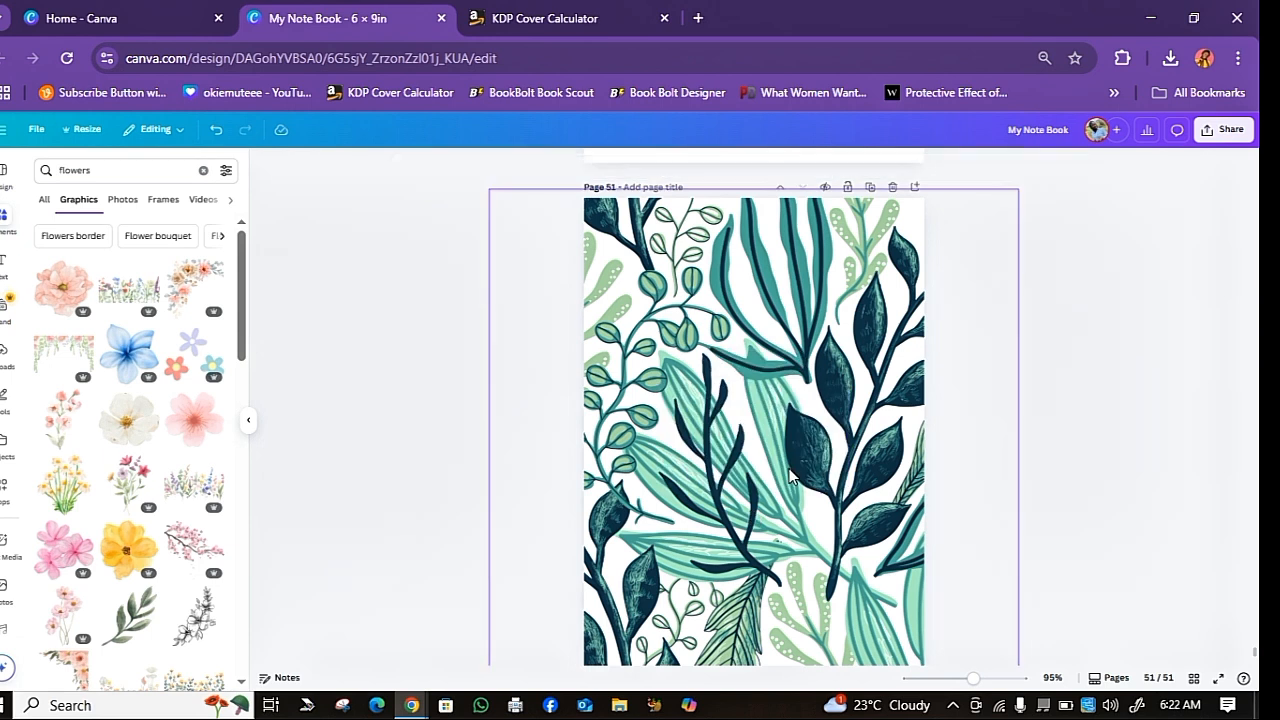
left_click(912, 450)
left_click(1134, 392)
scroll(1137, 393, "down", 1)
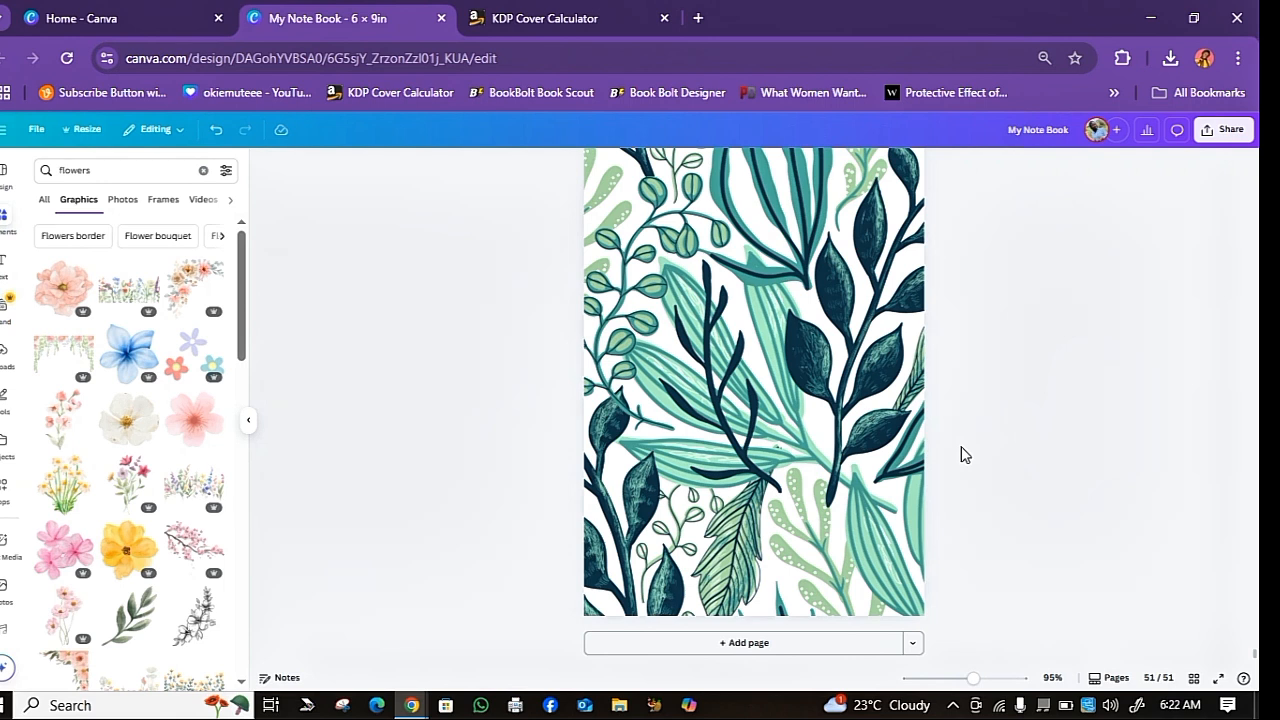
key("ctrl+z")
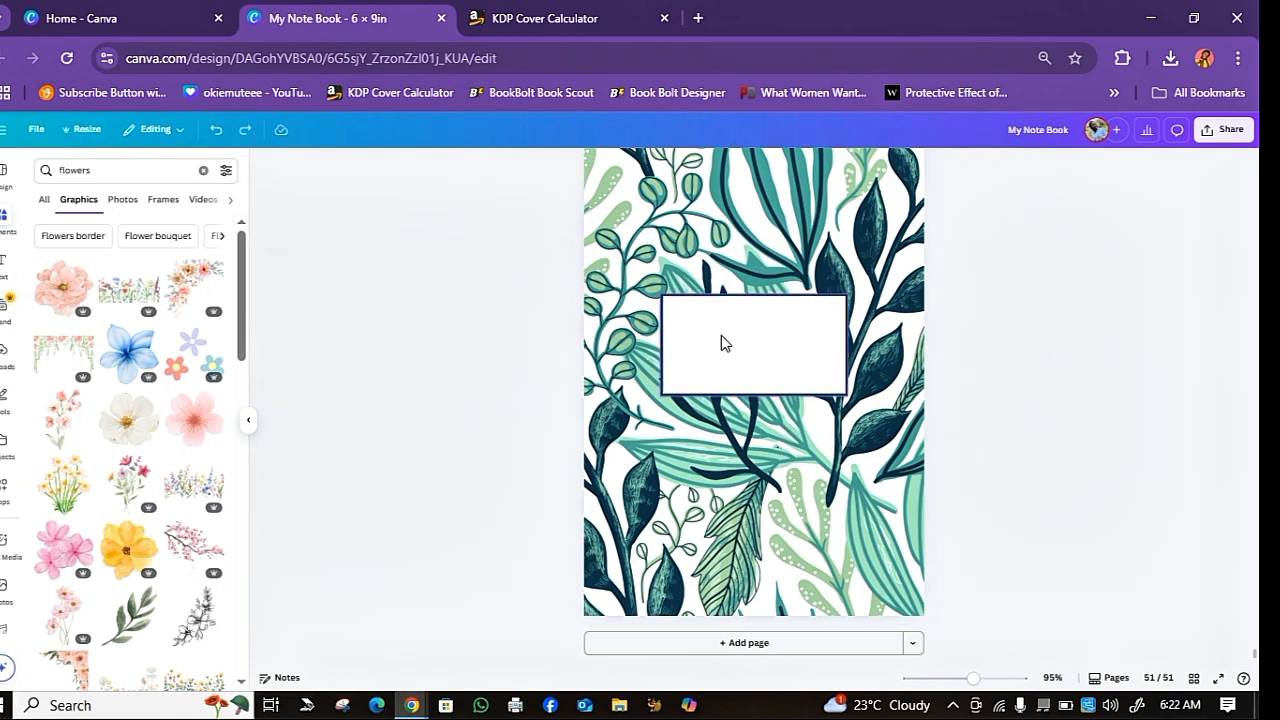
Shrink the empty white label box on page 51 to a narrow strip and place it near the page's lower-right corner
left_click(765, 307)
left_click_drag(755, 304, 822, 562)
left_click(1040, 530)
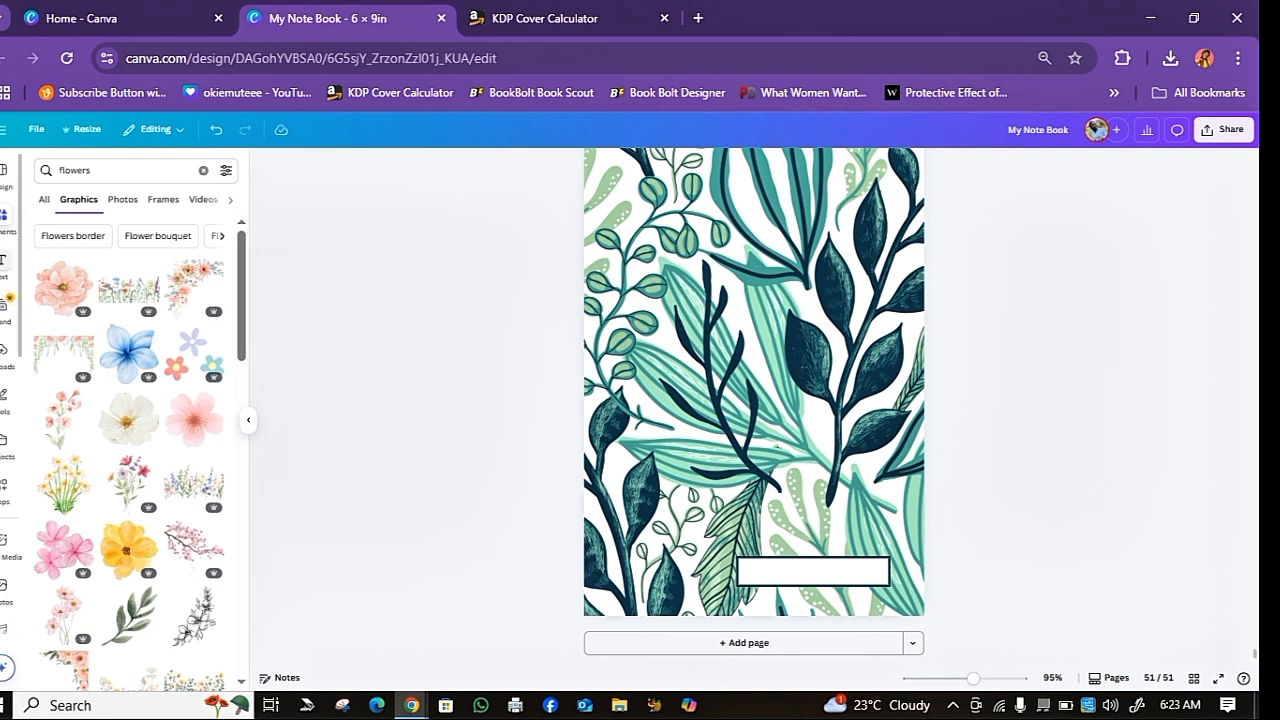
Add a subheading in the white label box on page 51 and make it read "You are loved....."
left_click(3, 262)
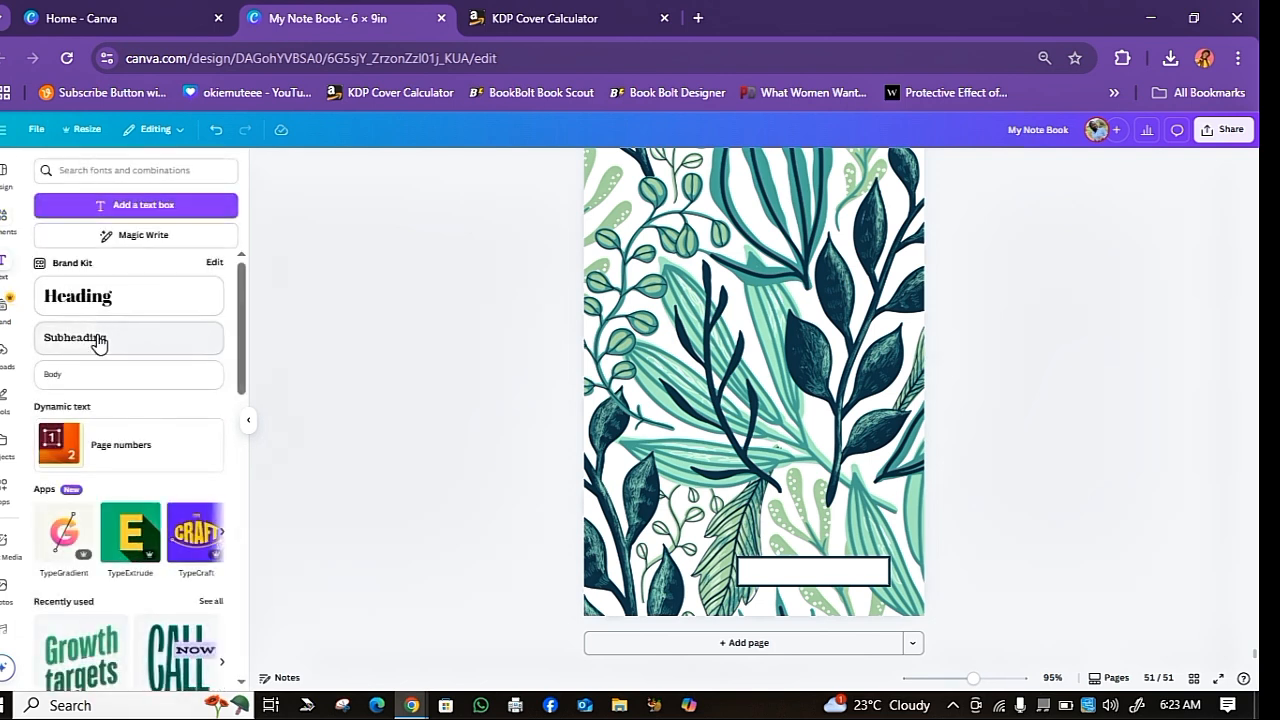
left_click(99, 344)
left_click_drag(774, 417, 820, 607)
left_click(820, 571)
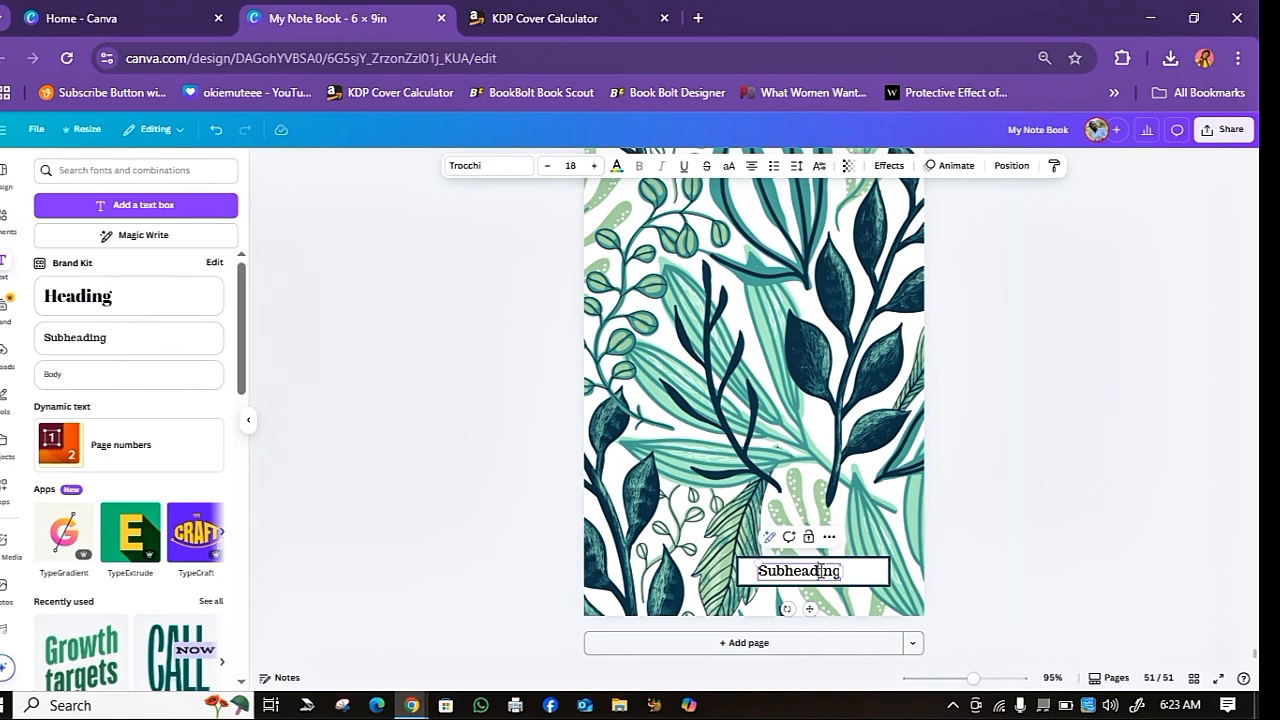
double_click(820, 571)
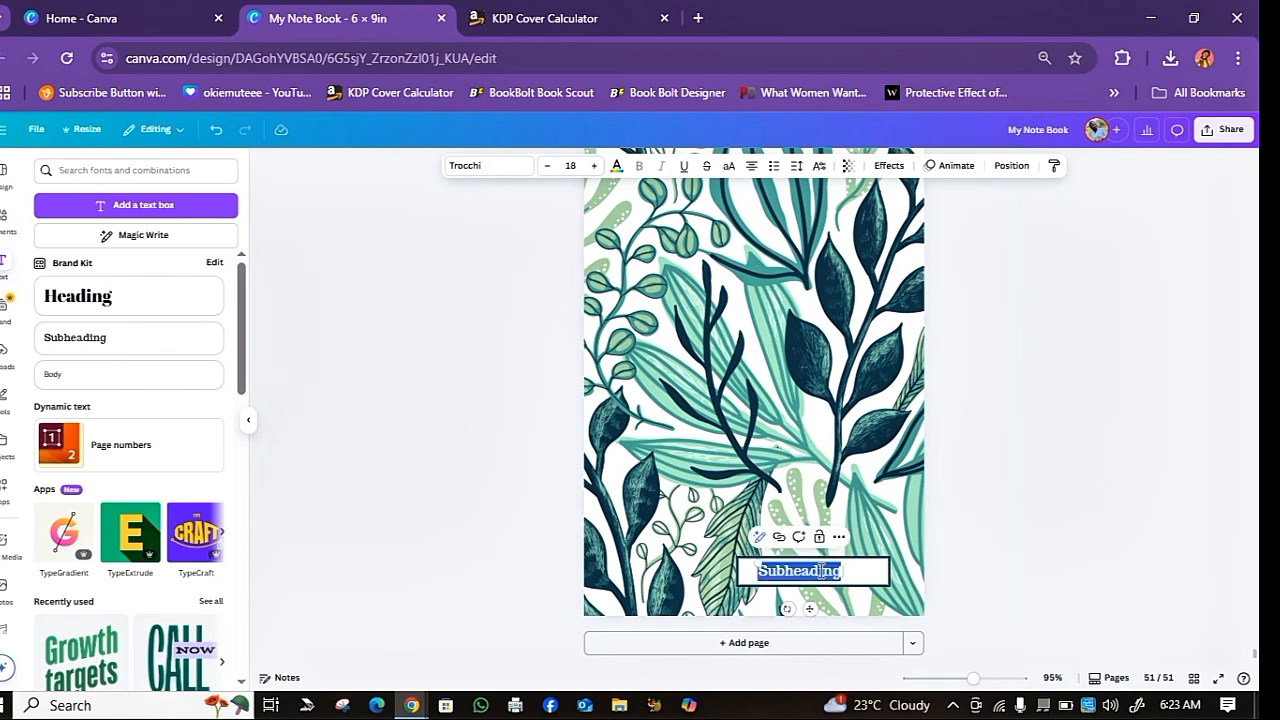
type("You are loved....")
Centre the "You are loved....." text within the white label box on page 51
left_click(948, 570)
left_click(815, 571)
left_click_drag(809, 609, 822, 609)
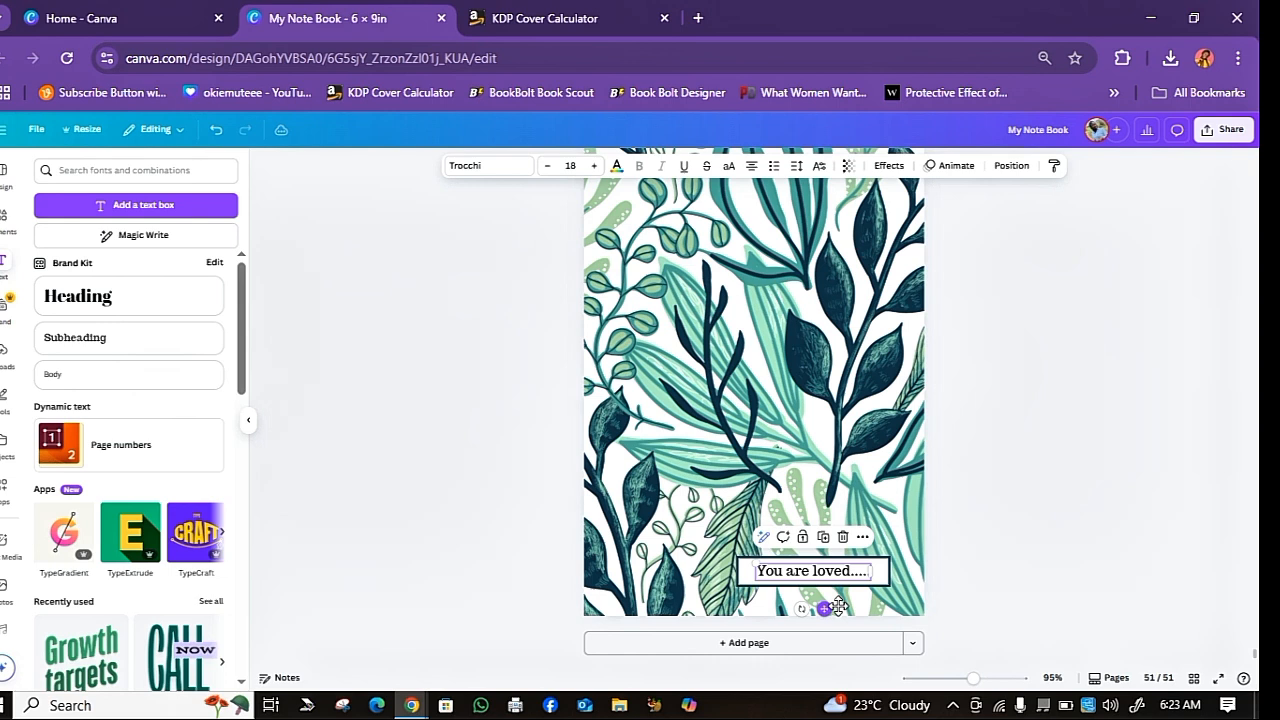
left_click(1017, 539)
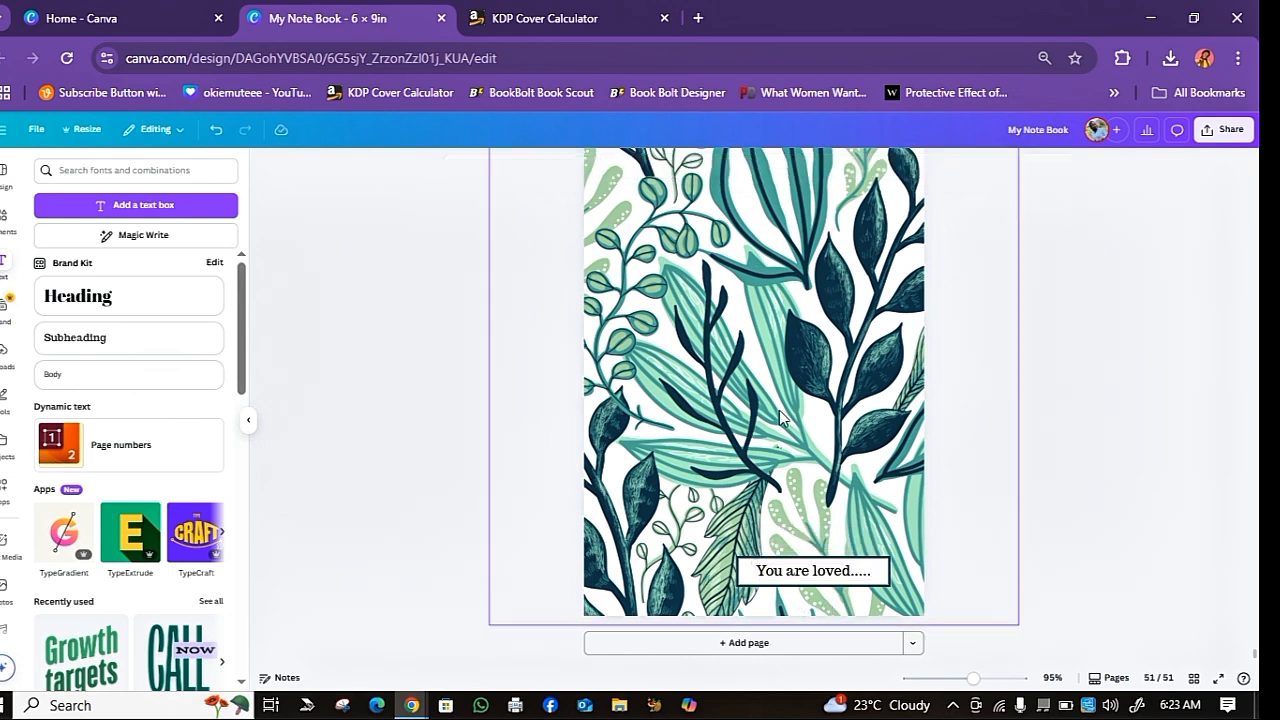
Show all notebook pages in grid view and make a copy of the My Note Book design
scroll(781, 418, "up", 10)
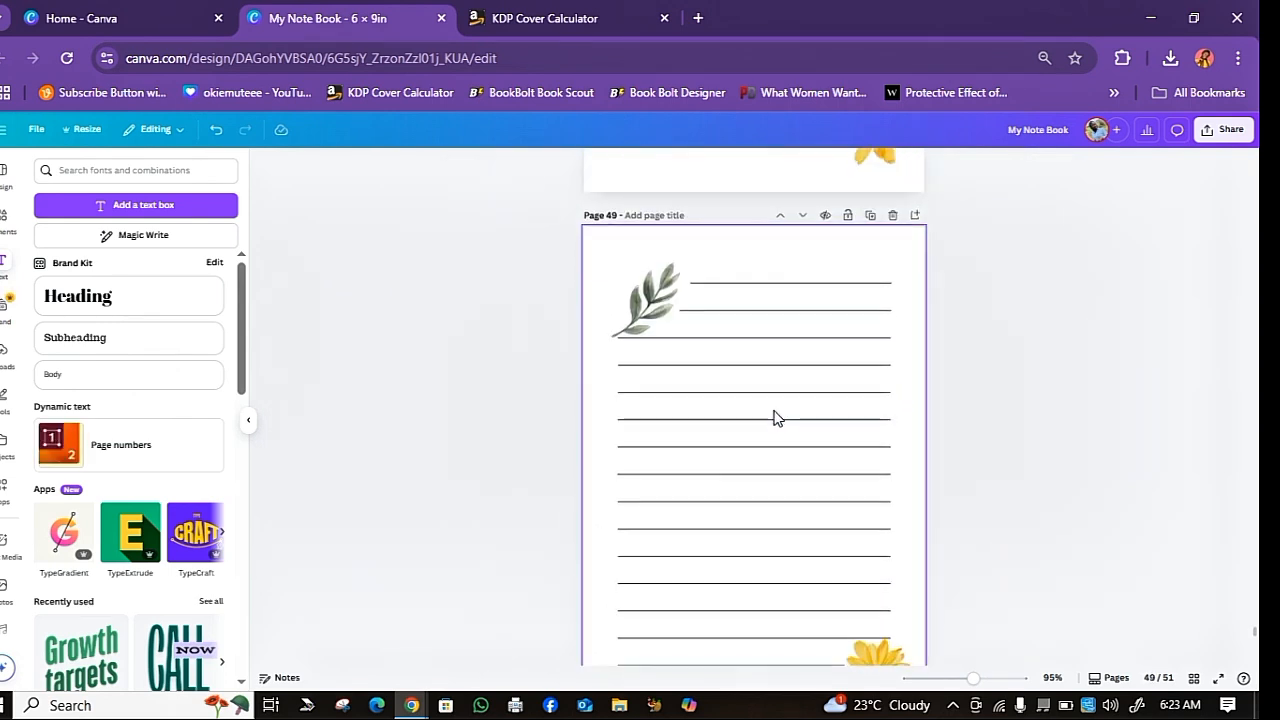
scroll(777, 418, "down", 4)
left_click(1195, 679)
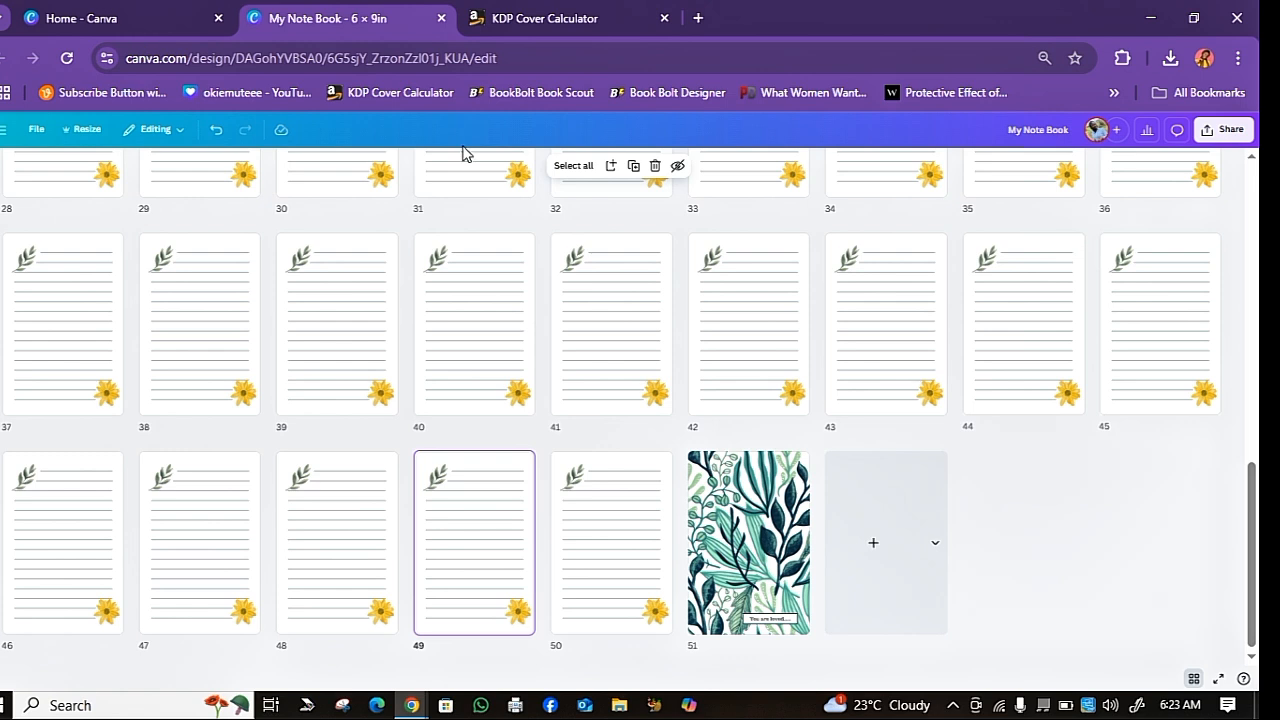
left_click(1247, 170)
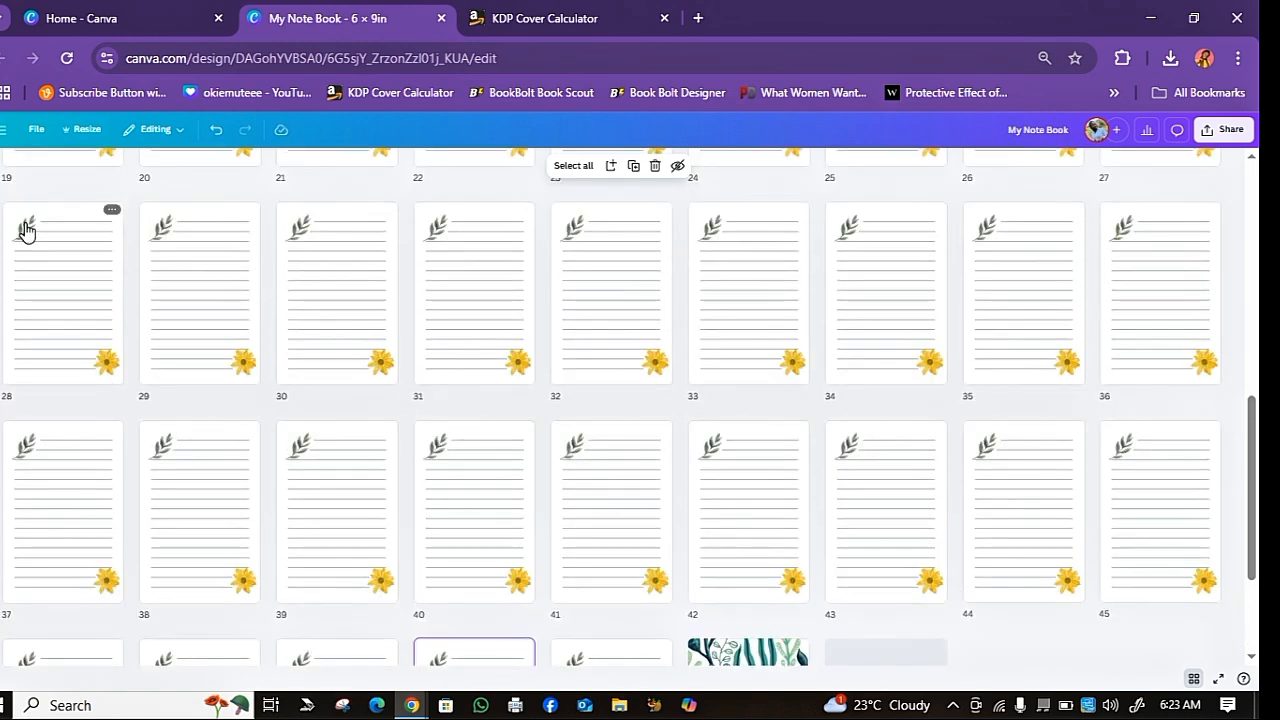
left_click(37, 131)
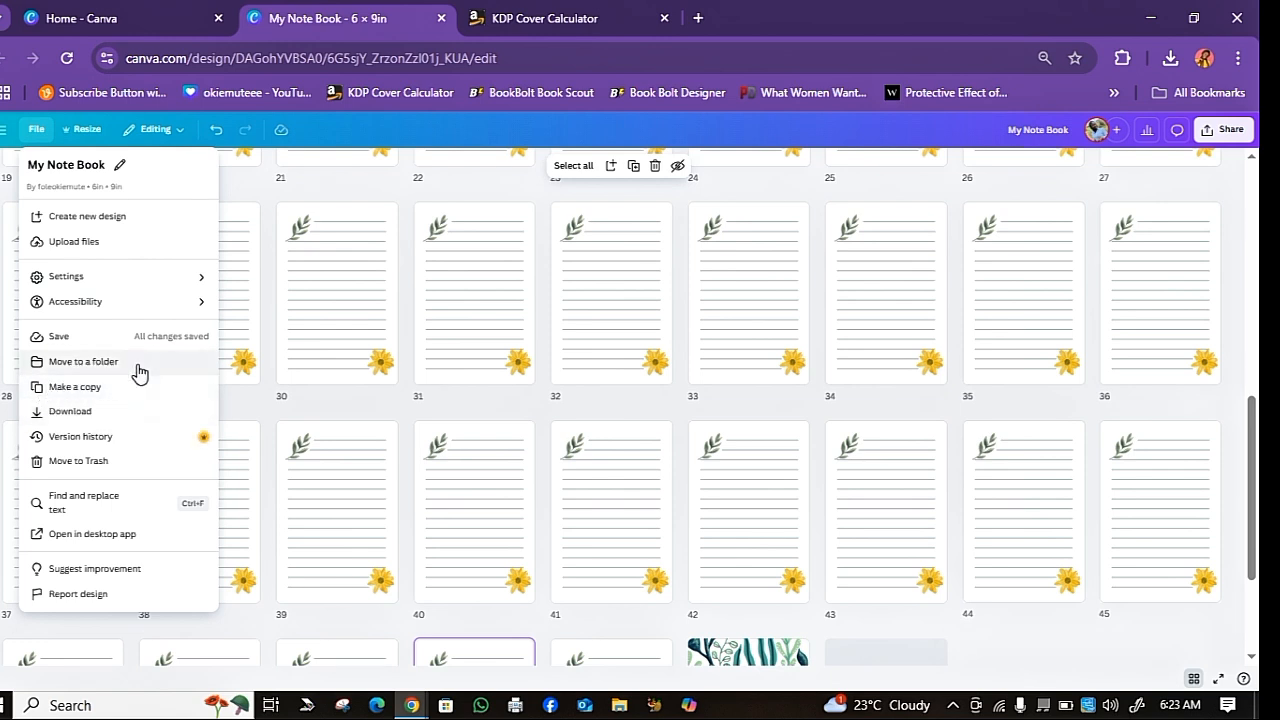
key("ctrl+plus")
key("ctrl+plus")
key("ctrl+plus")
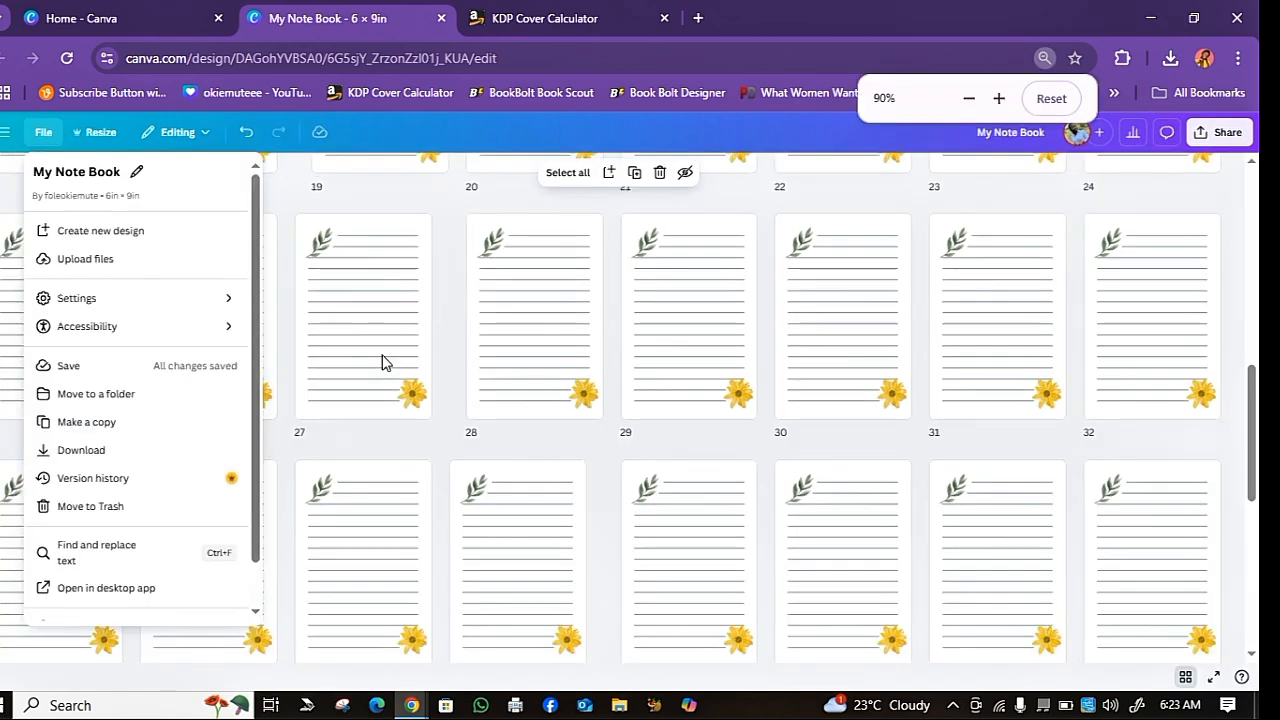
key("ctrl+plus")
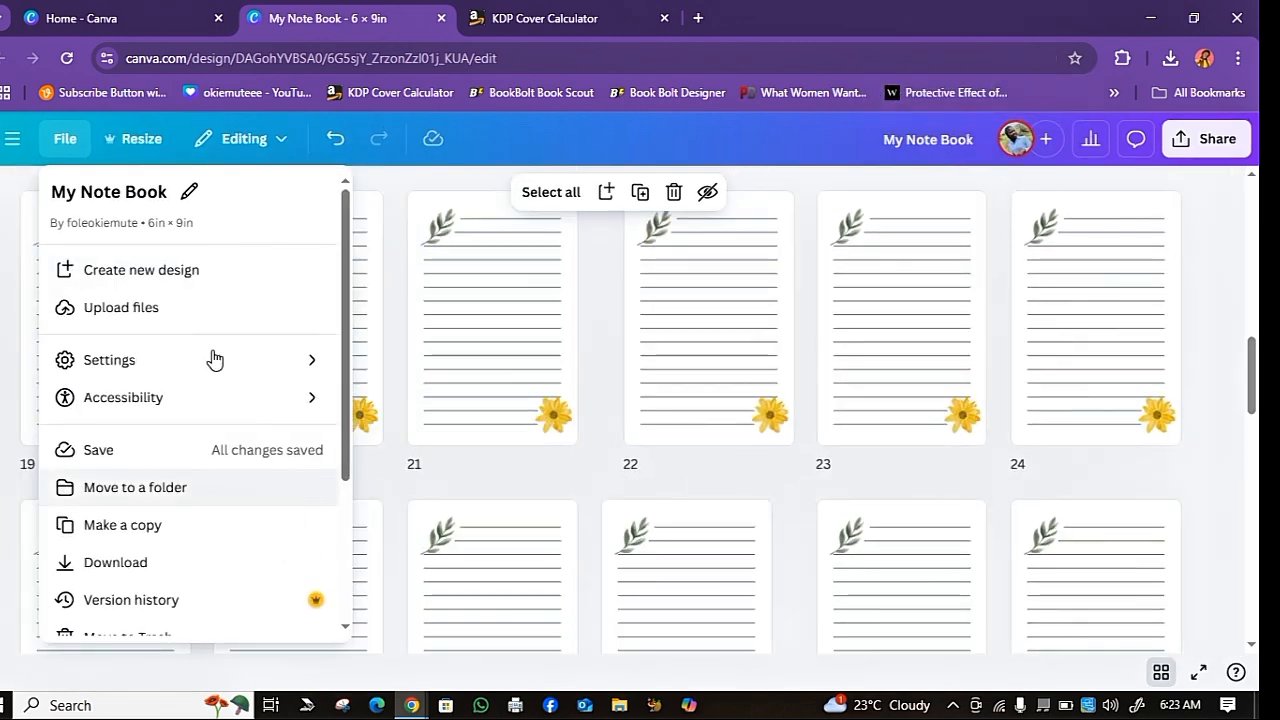
left_click(117, 528)
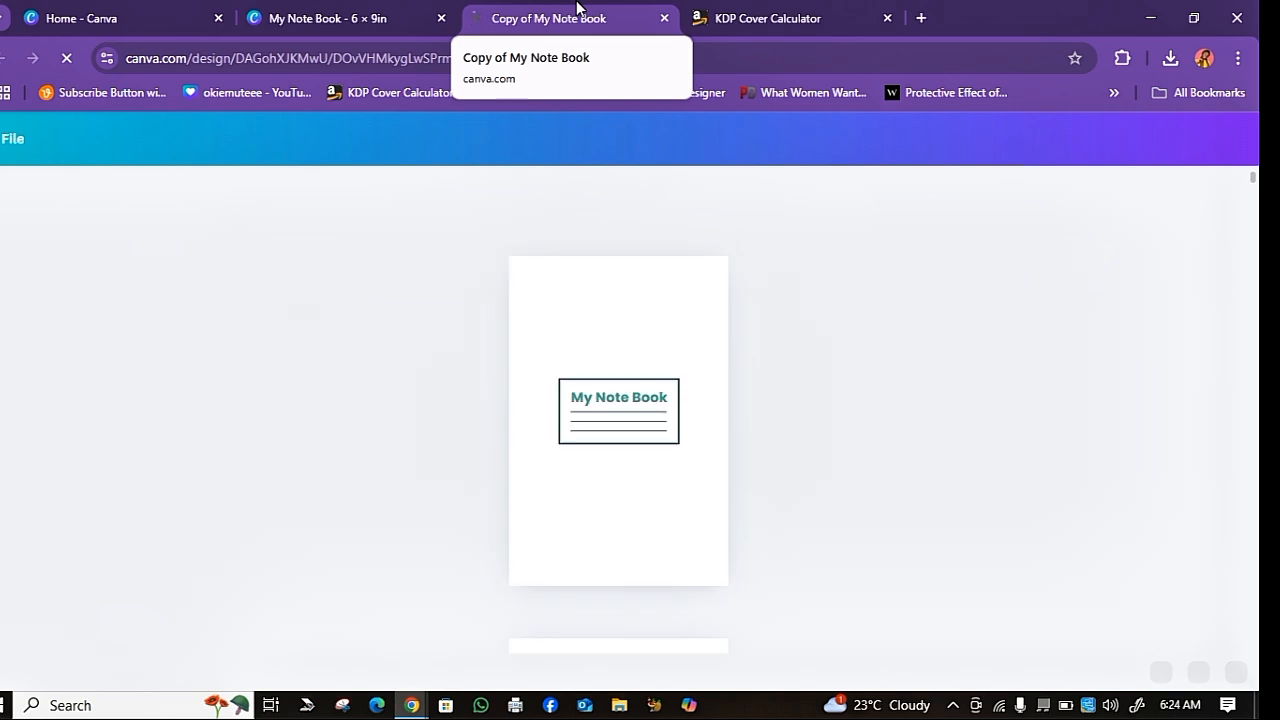
In the copied design, list all Magic recommendations graphics and delete the leaf pattern from the page 1 cover
scroll(655, 362, "up", 1)
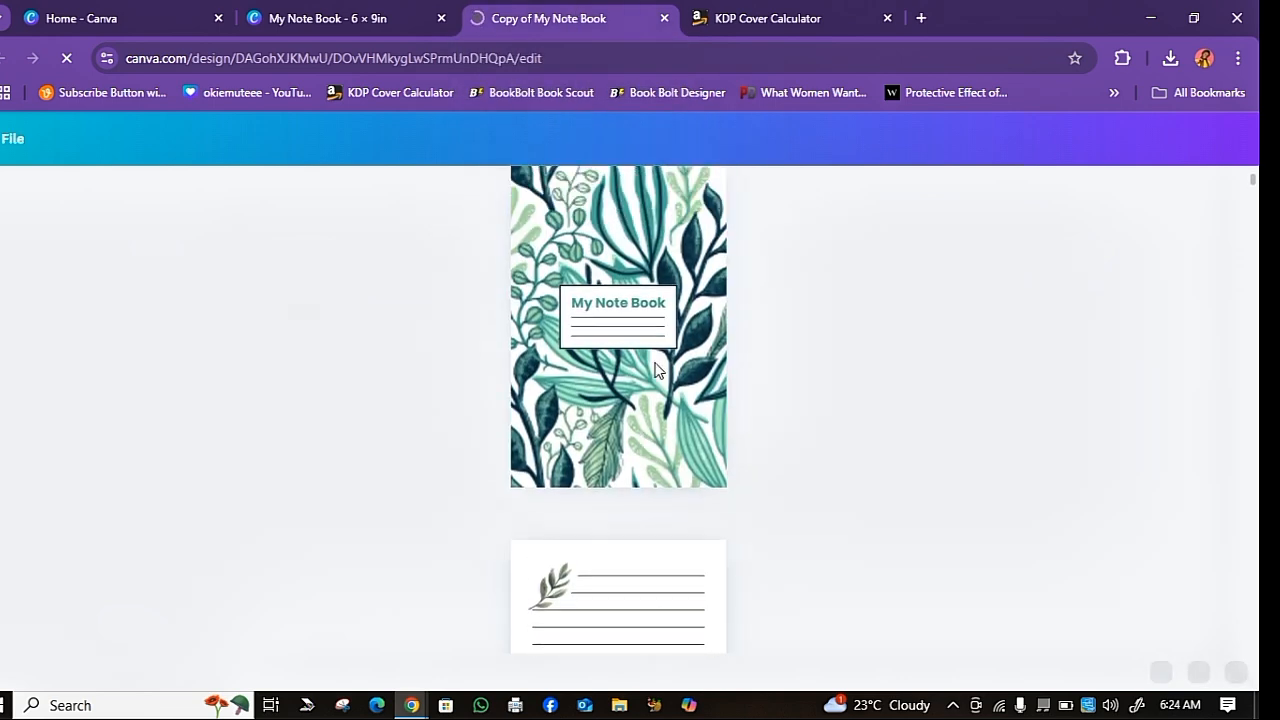
left_click(691, 225)
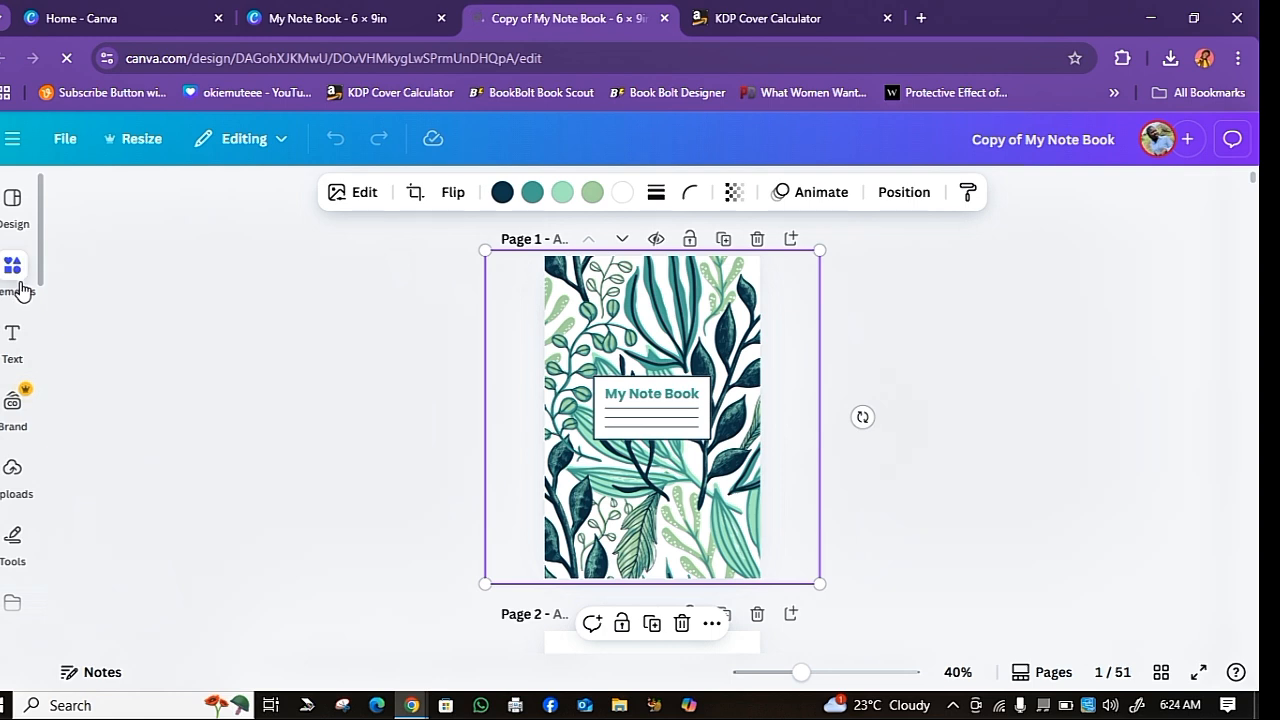
left_click(20, 290)
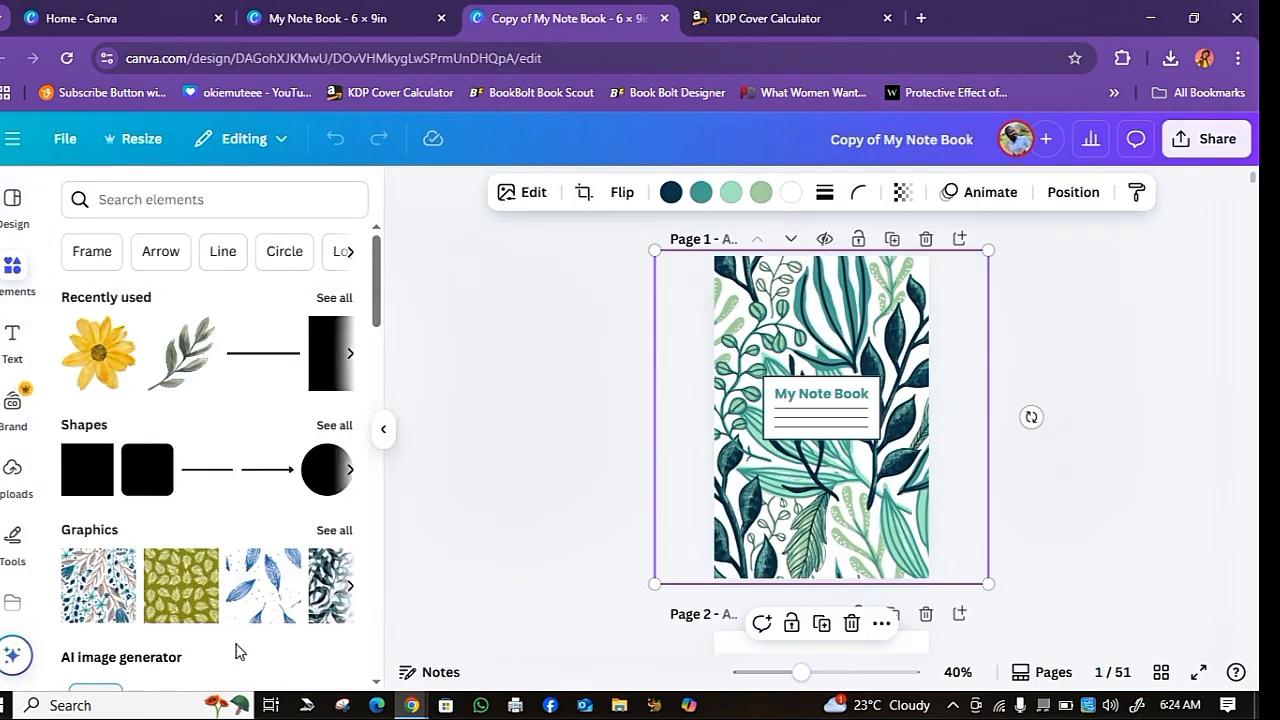
left_click(338, 530)
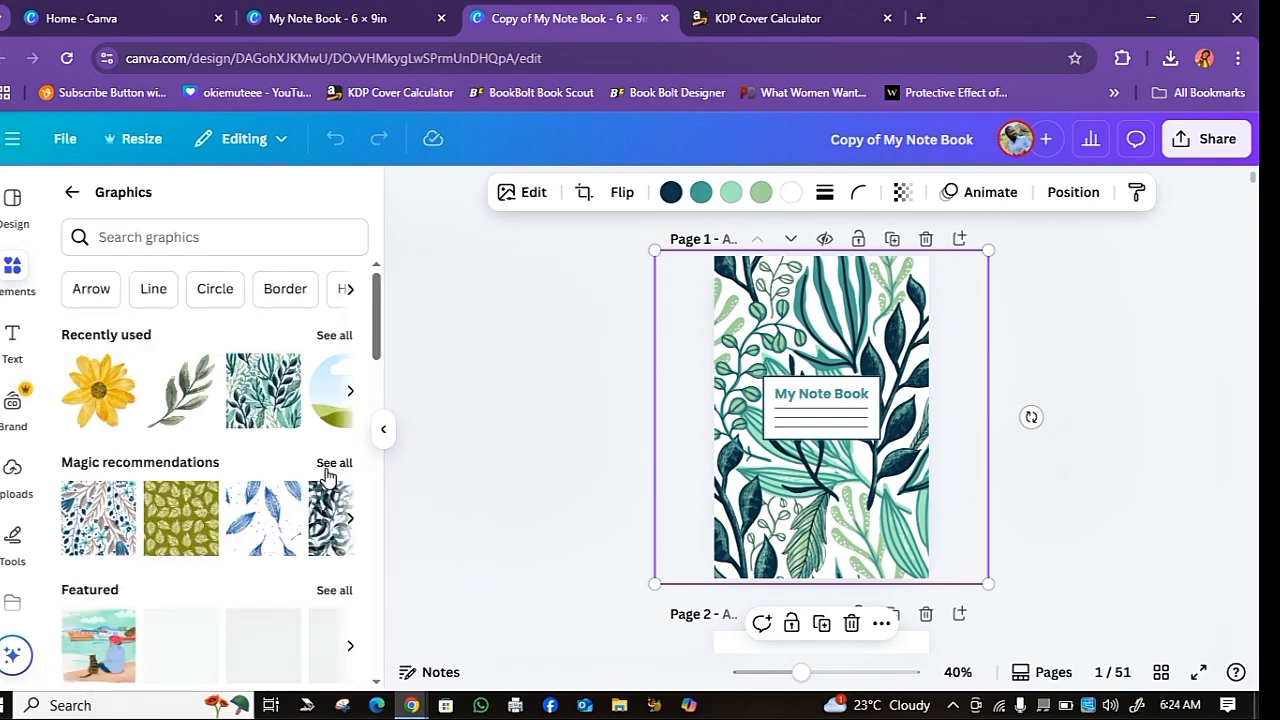
left_click(336, 466)
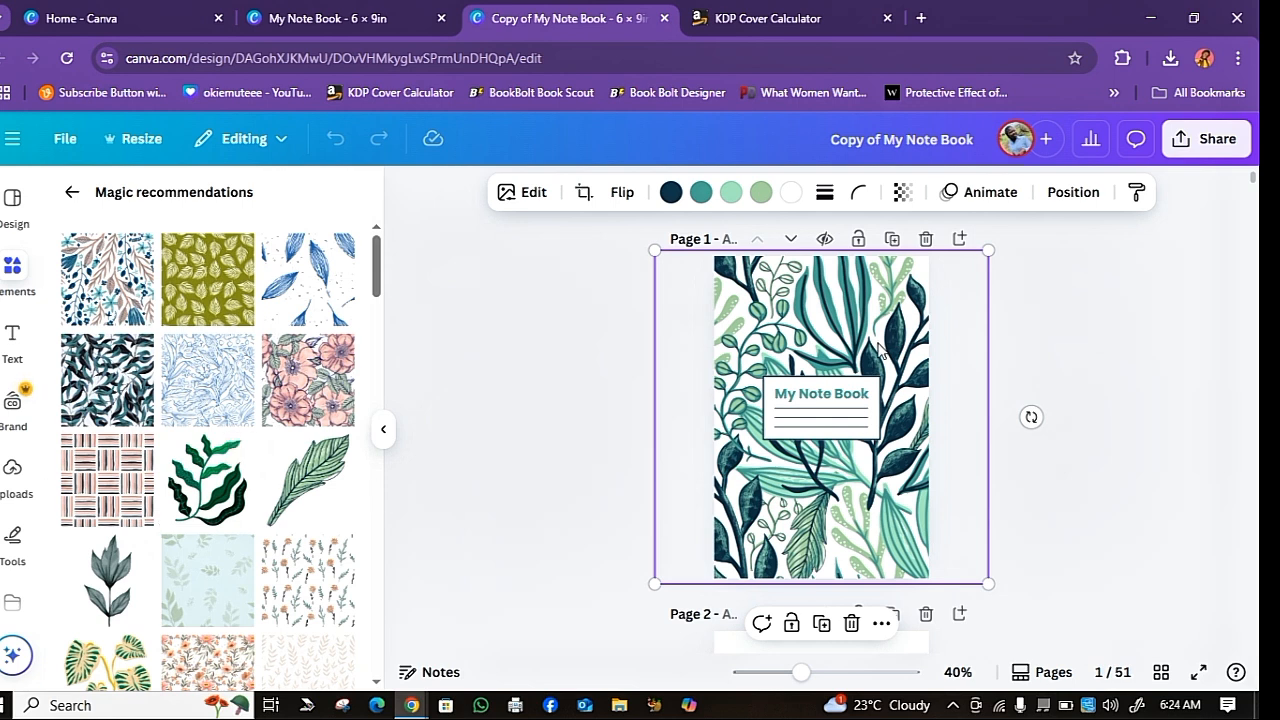
key("Delete")
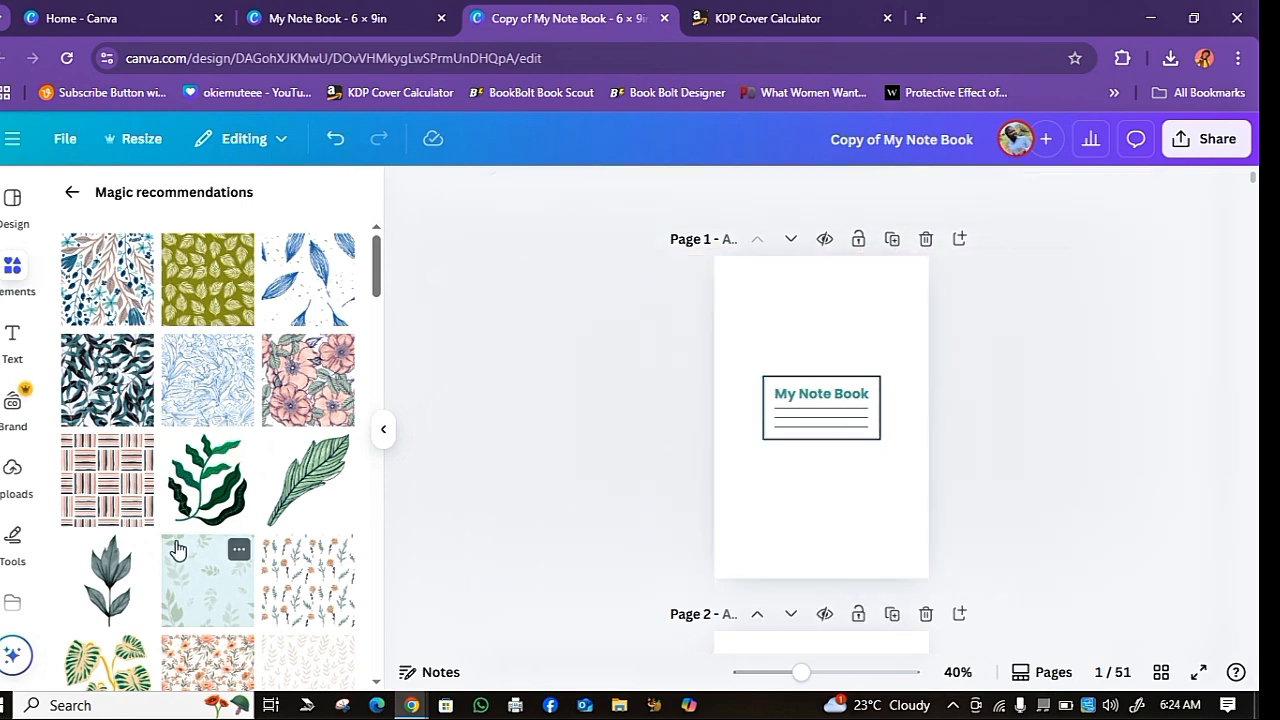
Add the dark green daisy pattern from the recommended graphics to page 1 and enlarge it to cover the whole page
scroll(176, 548, "down", 4)
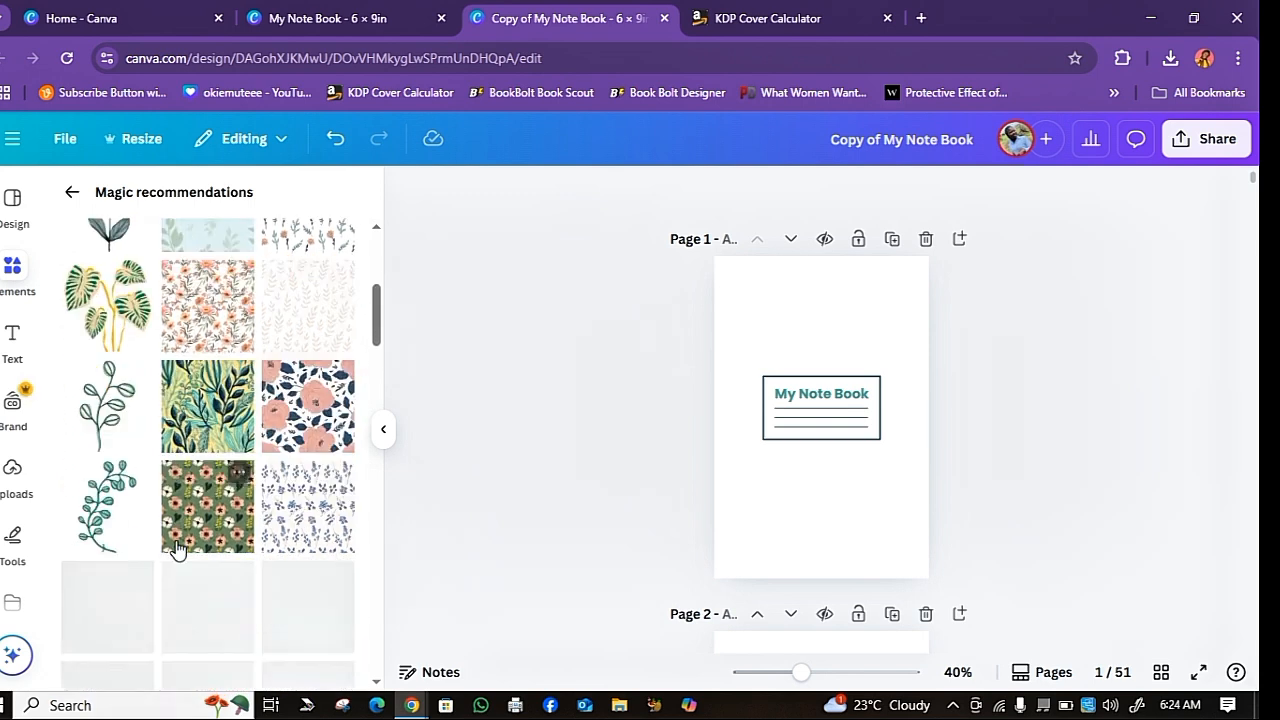
scroll(176, 548, "down", 2)
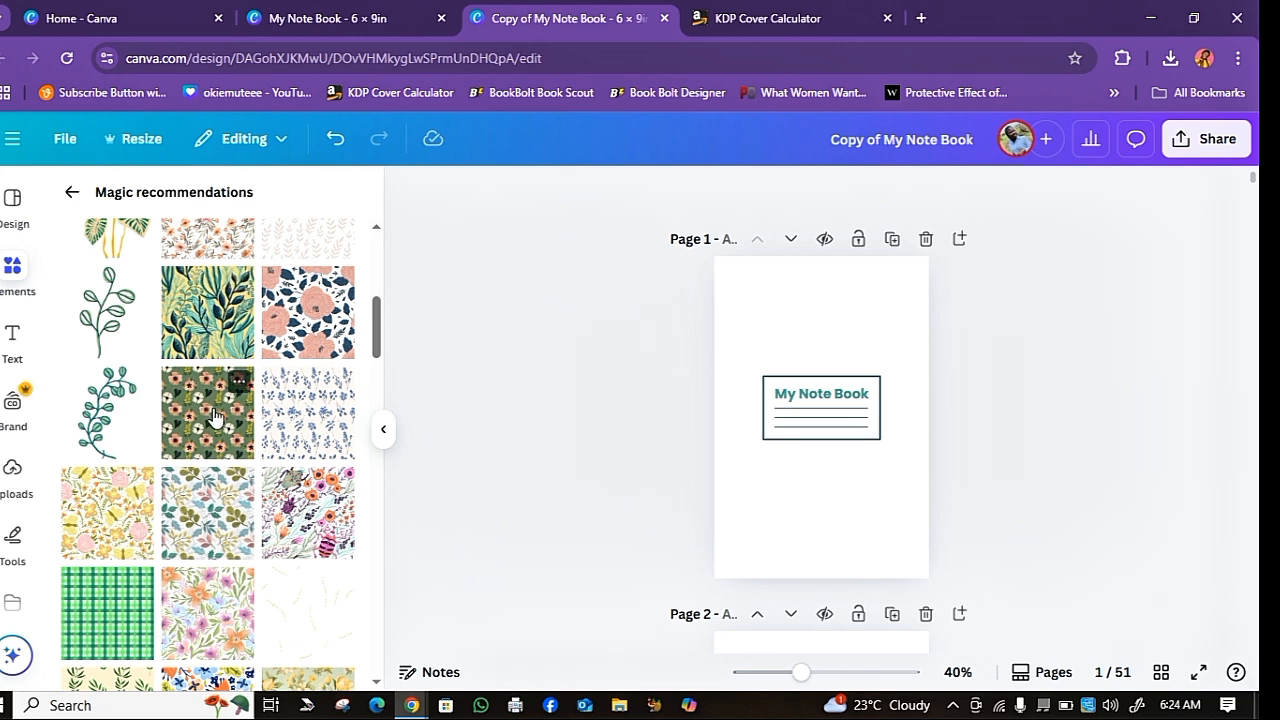
scroll(213, 450, "down", 2)
scroll(213, 493, "down", 2)
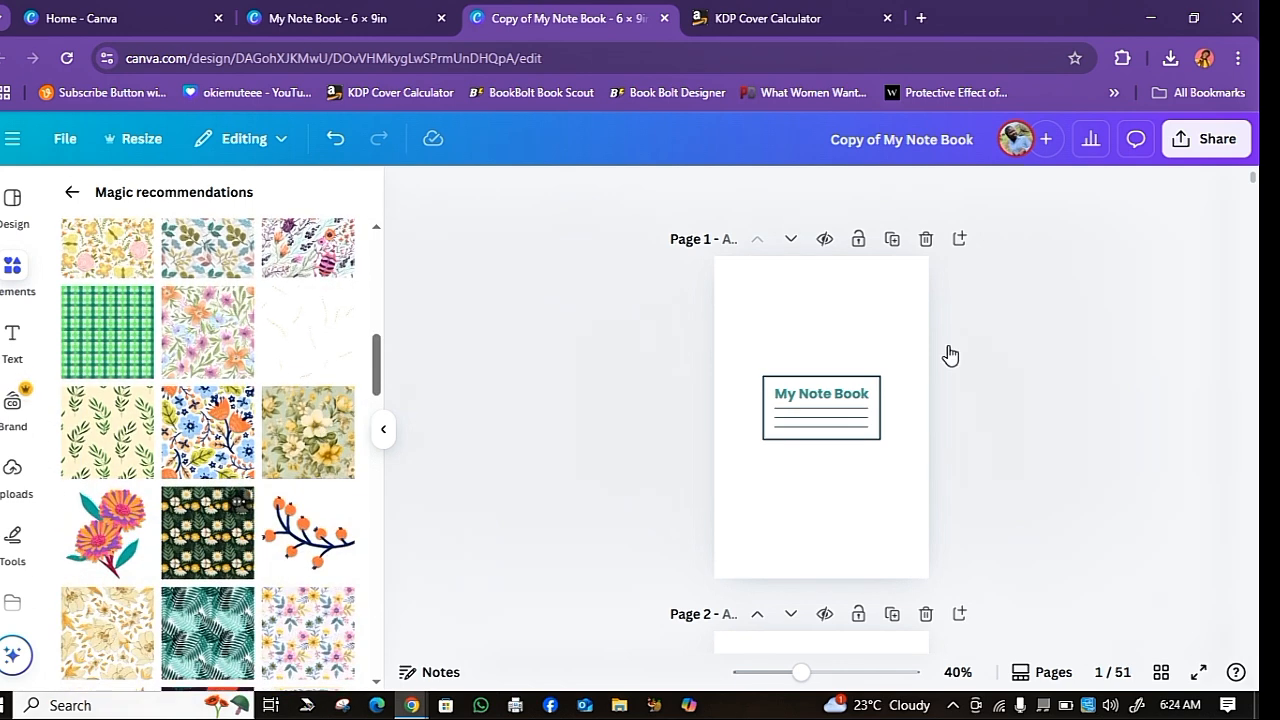
left_click_drag(864, 388, 834, 324)
left_click(857, 470)
left_click_drag(857, 470, 1046, 583)
left_click_drag(863, 494, 834, 494)
Send the daisy pattern on page 1 behind the "My Note Book" label box, title and lines
left_click(1108, 200)
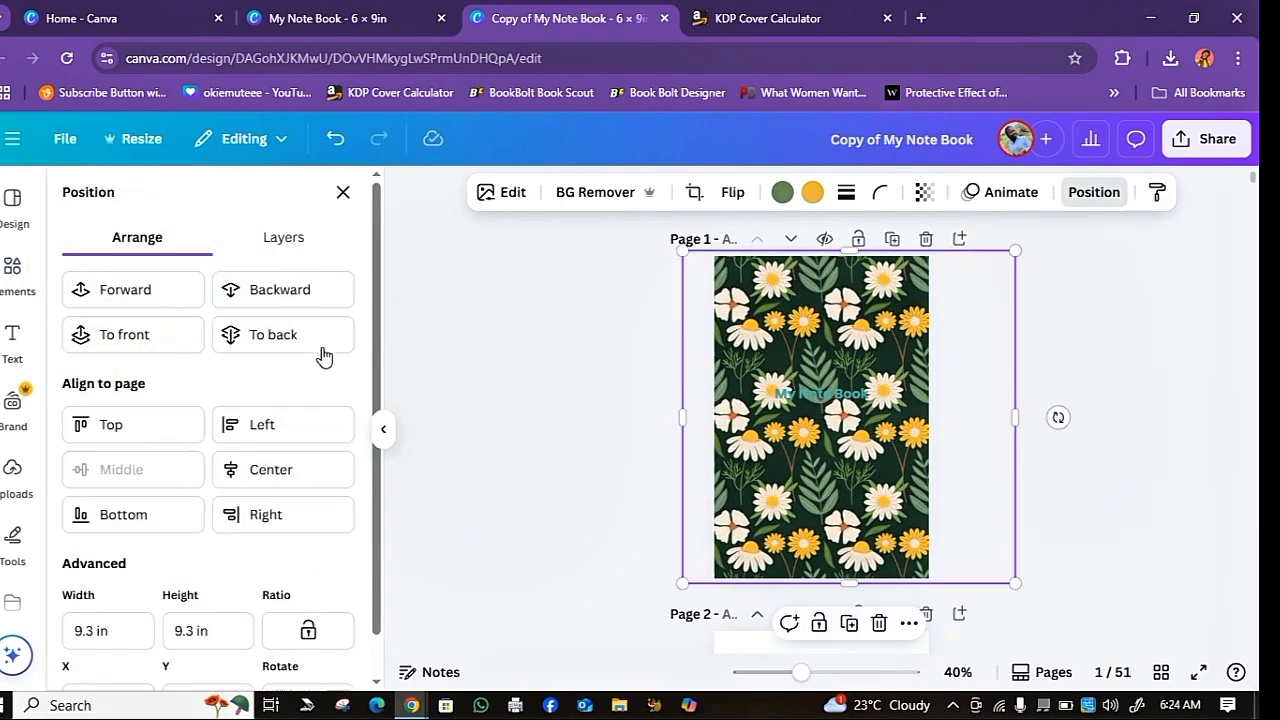
left_click(297, 297)
left_click(297, 297)
left_click(297, 297)
left_click(296, 293)
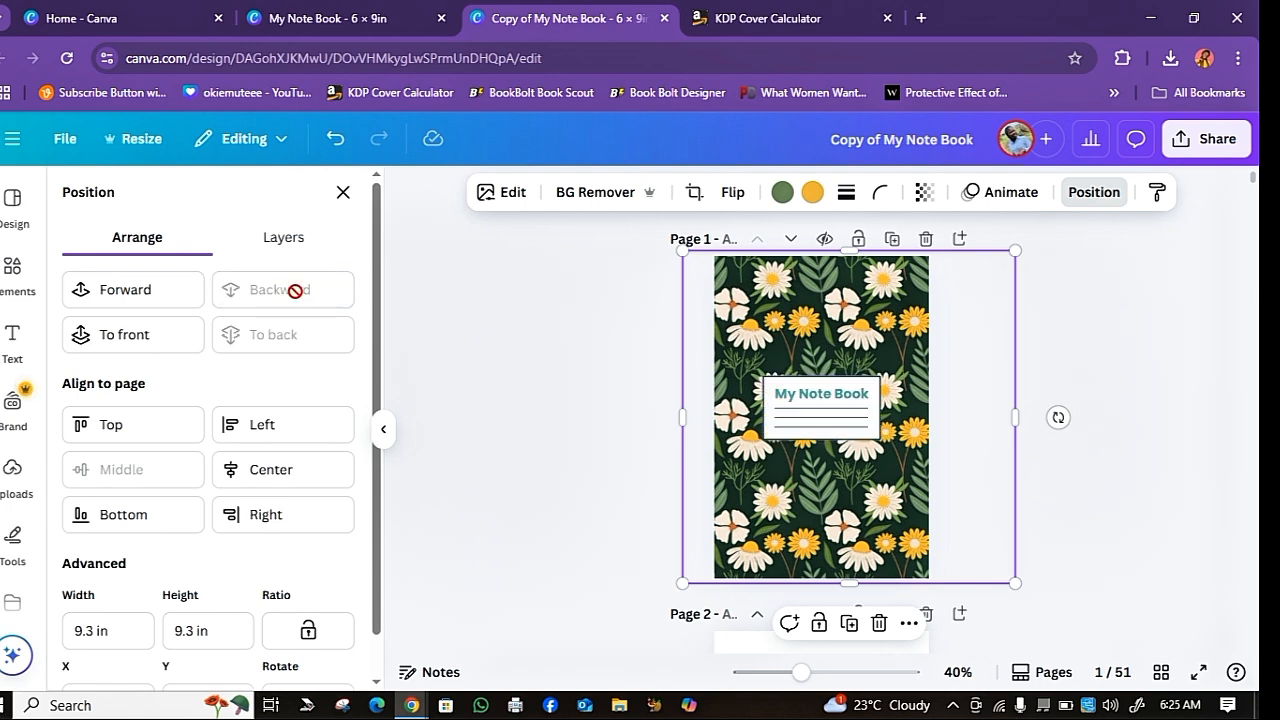
left_click(1161, 295)
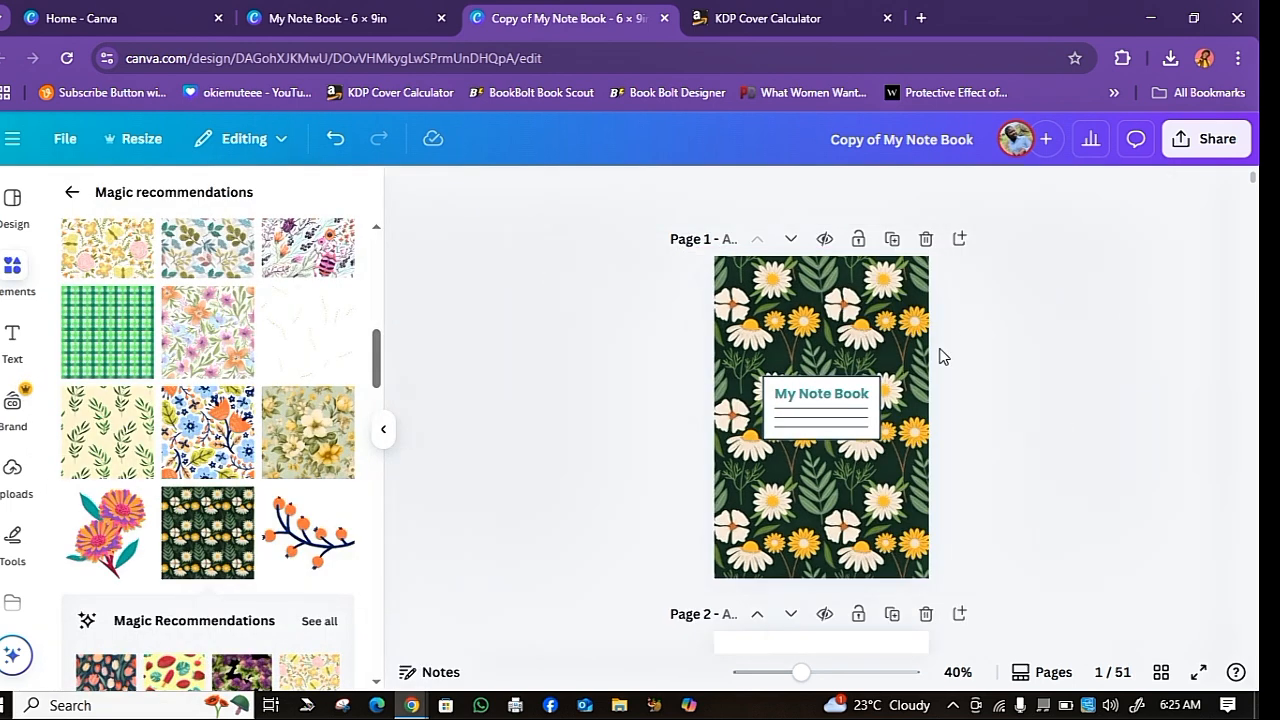
Recolour the leaf sprig on page 2, using amber for its first colour and teal for its second
scroll(870, 400, "down", 4)
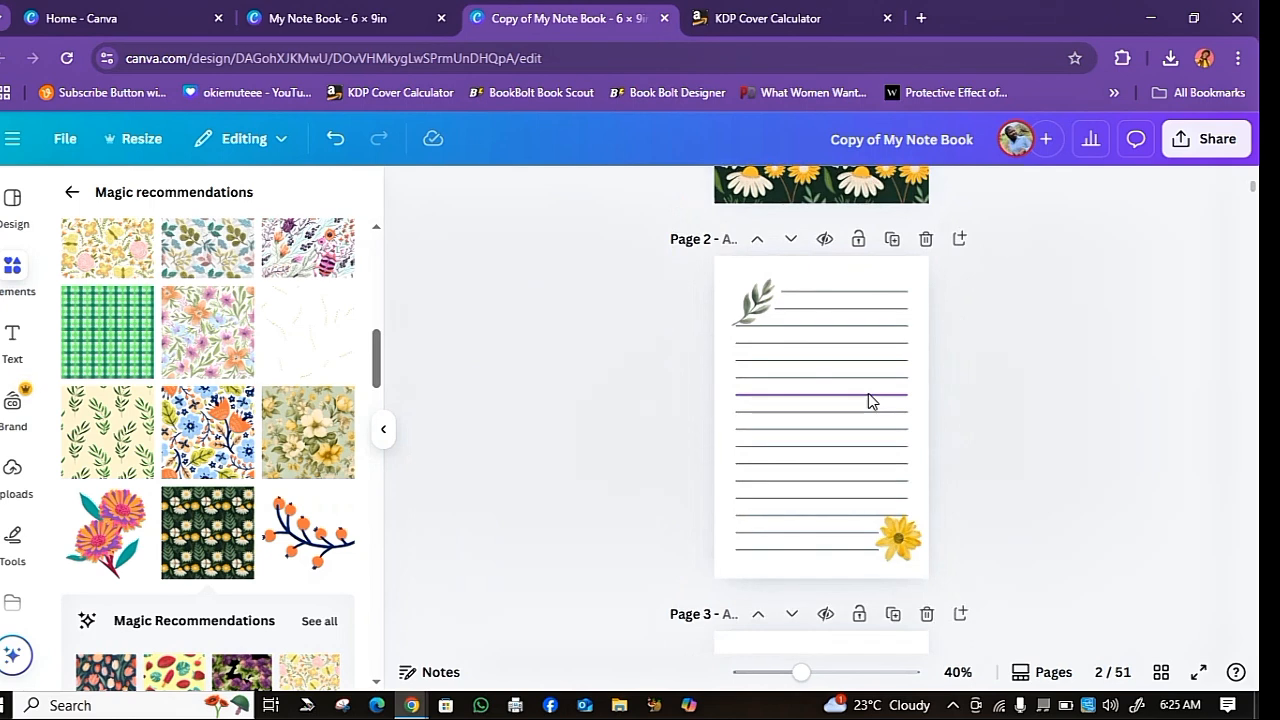
left_click(751, 296)
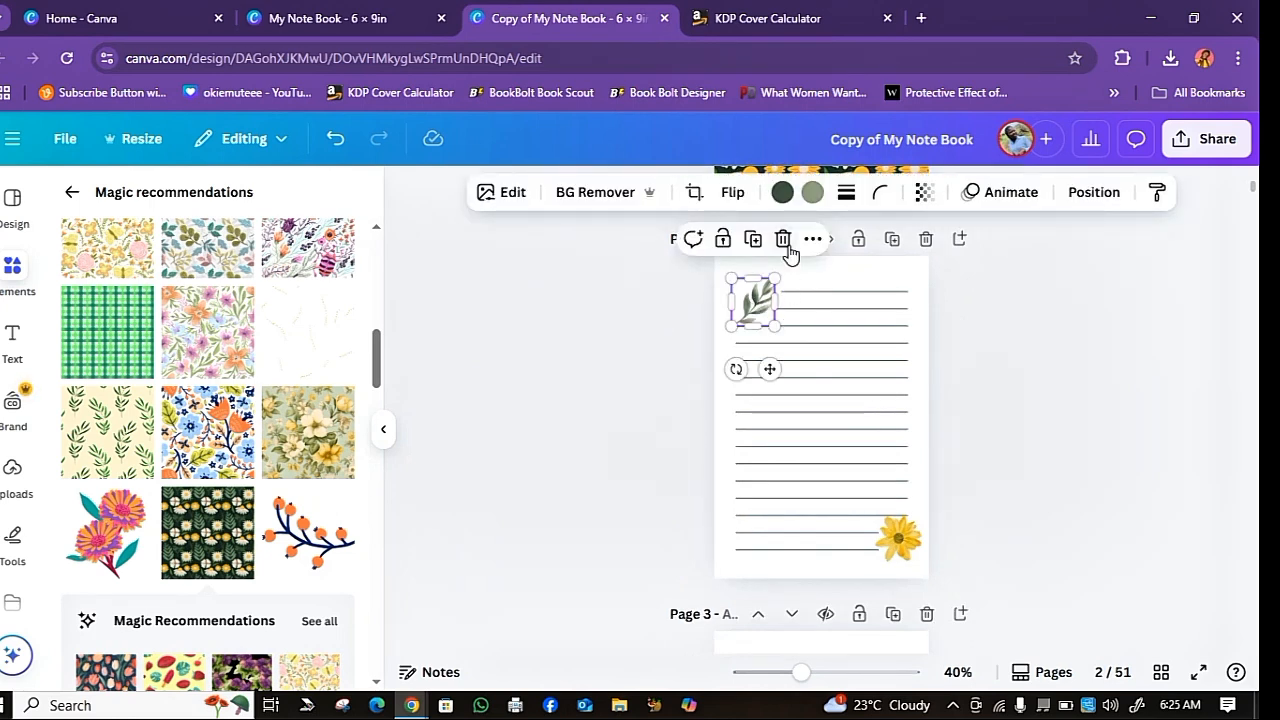
left_click(780, 194)
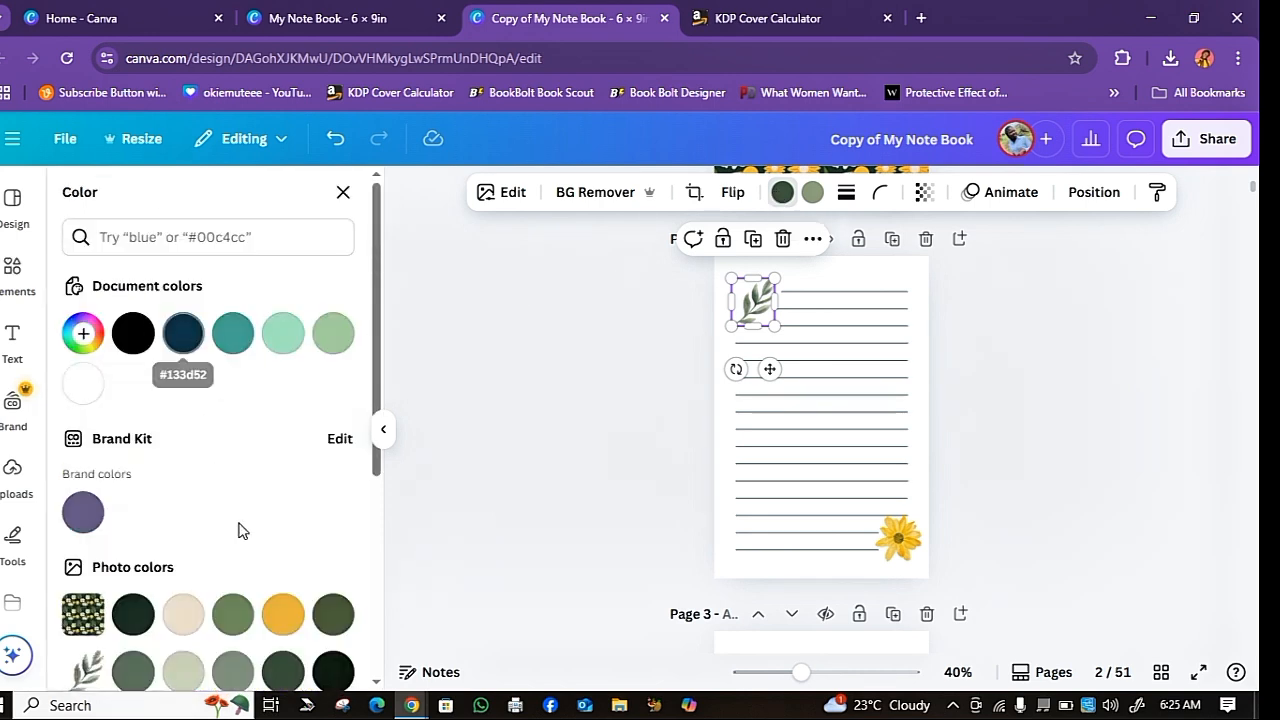
left_click(283, 613)
left_click(815, 194)
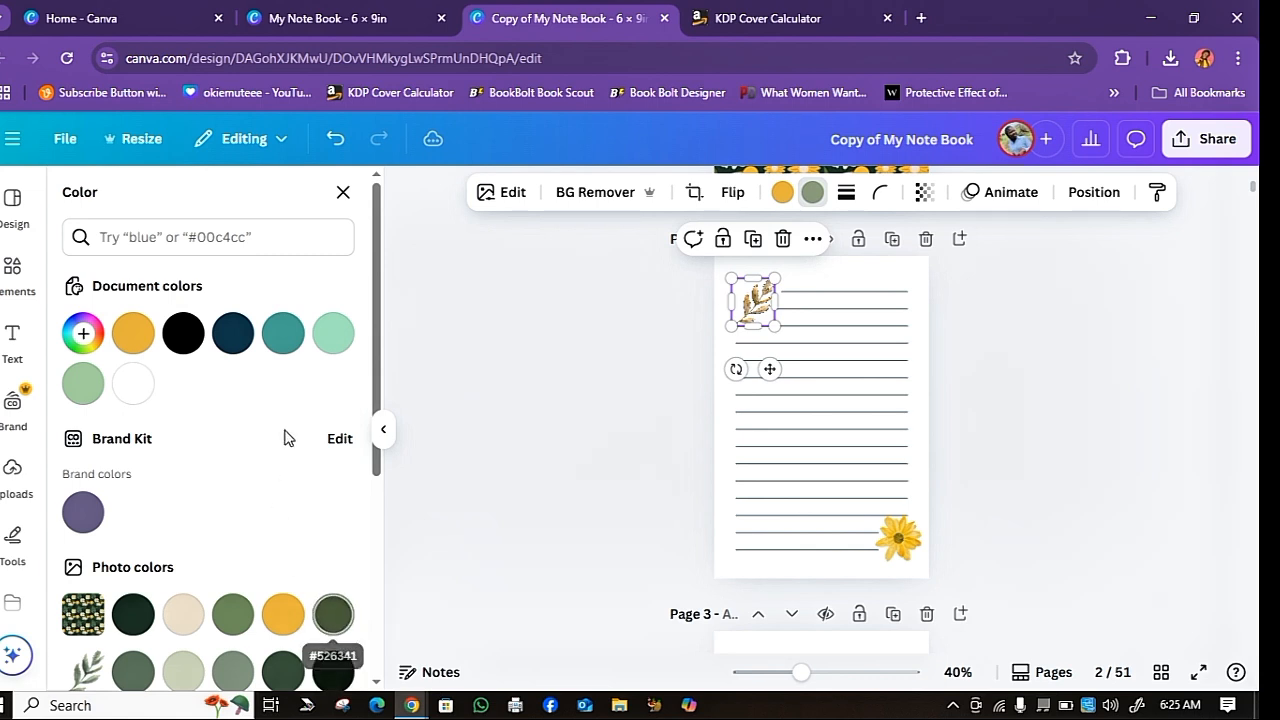
left_click(285, 335)
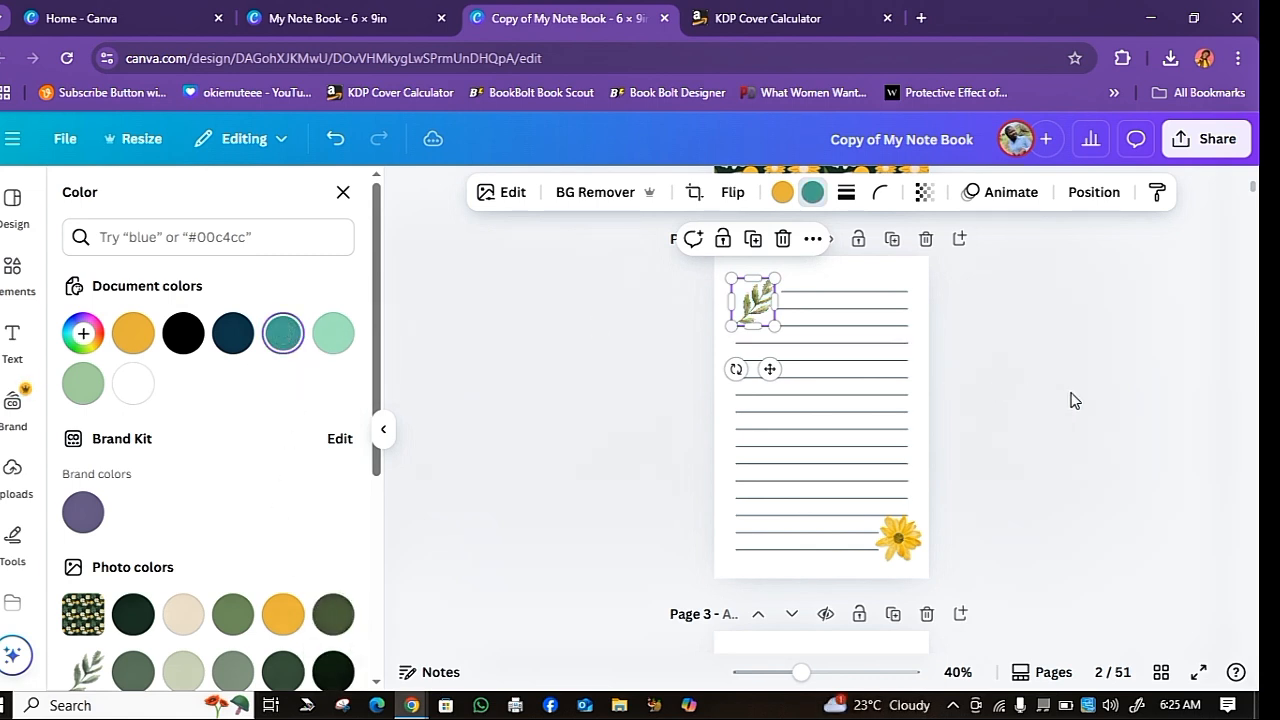
left_click(1071, 400)
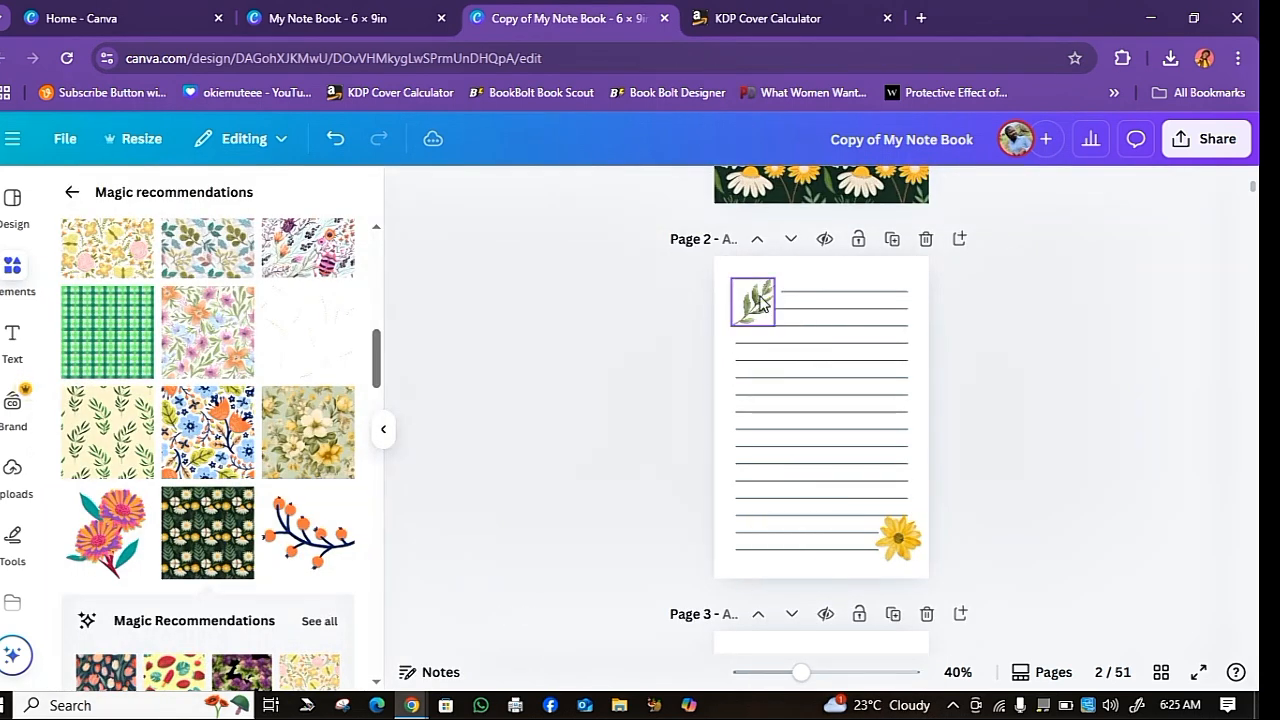
Try moving the leaf sprig on page 2 aside and adding the orange-and-pink flower graphic, and undo these changes
left_click_drag(760, 303, 733, 321)
left_click(107, 533)
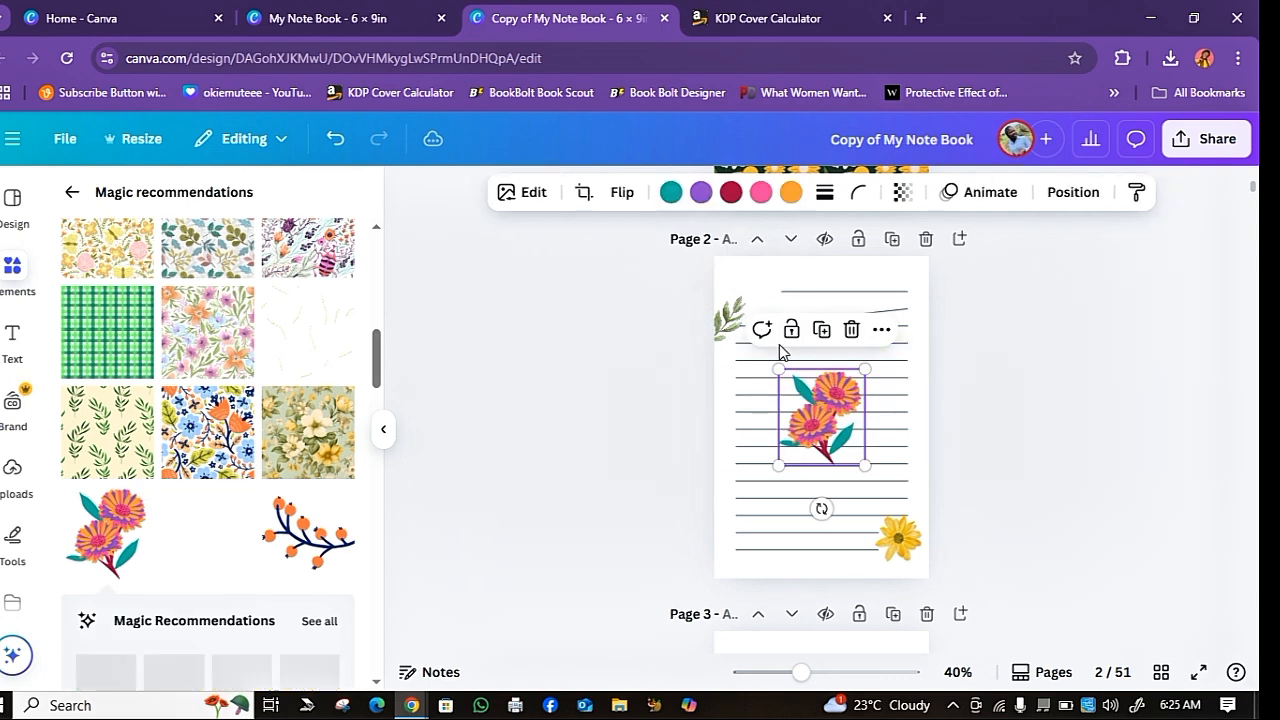
key("ctrl+z")
key("ctrl+z")
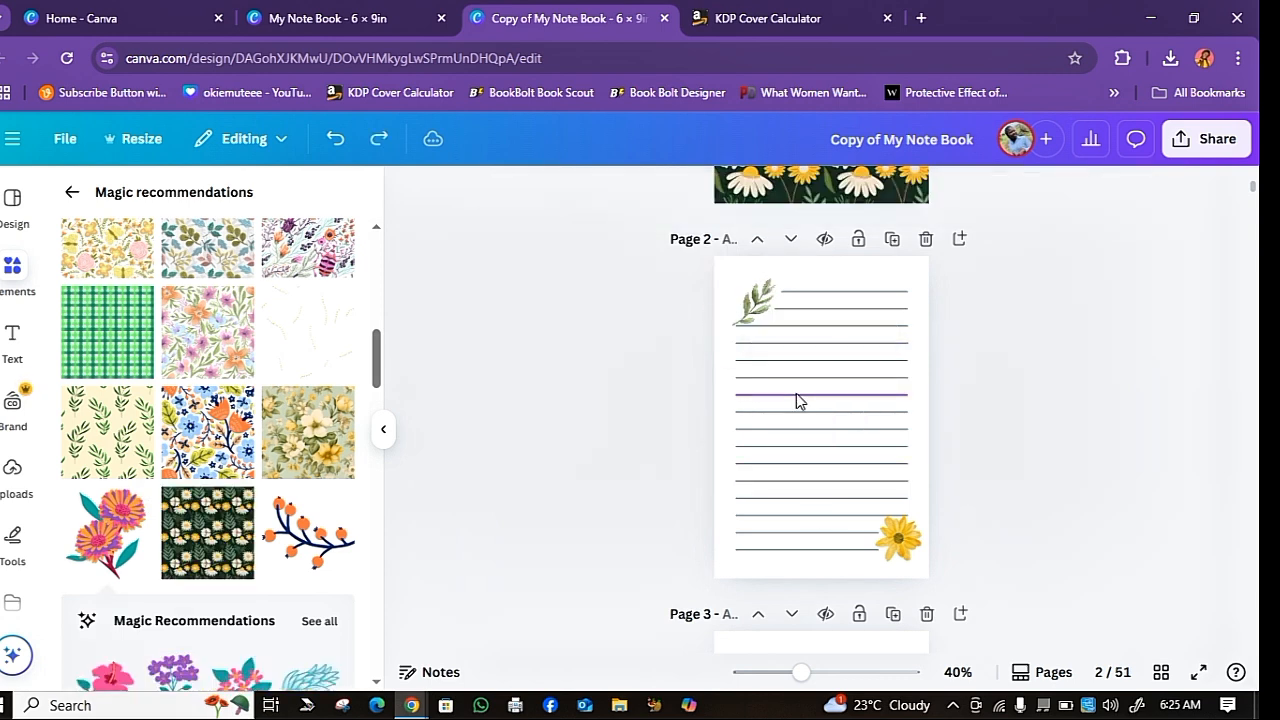
left_click(758, 308)
left_click_drag(758, 305, 718, 298)
key("ctrl+z")
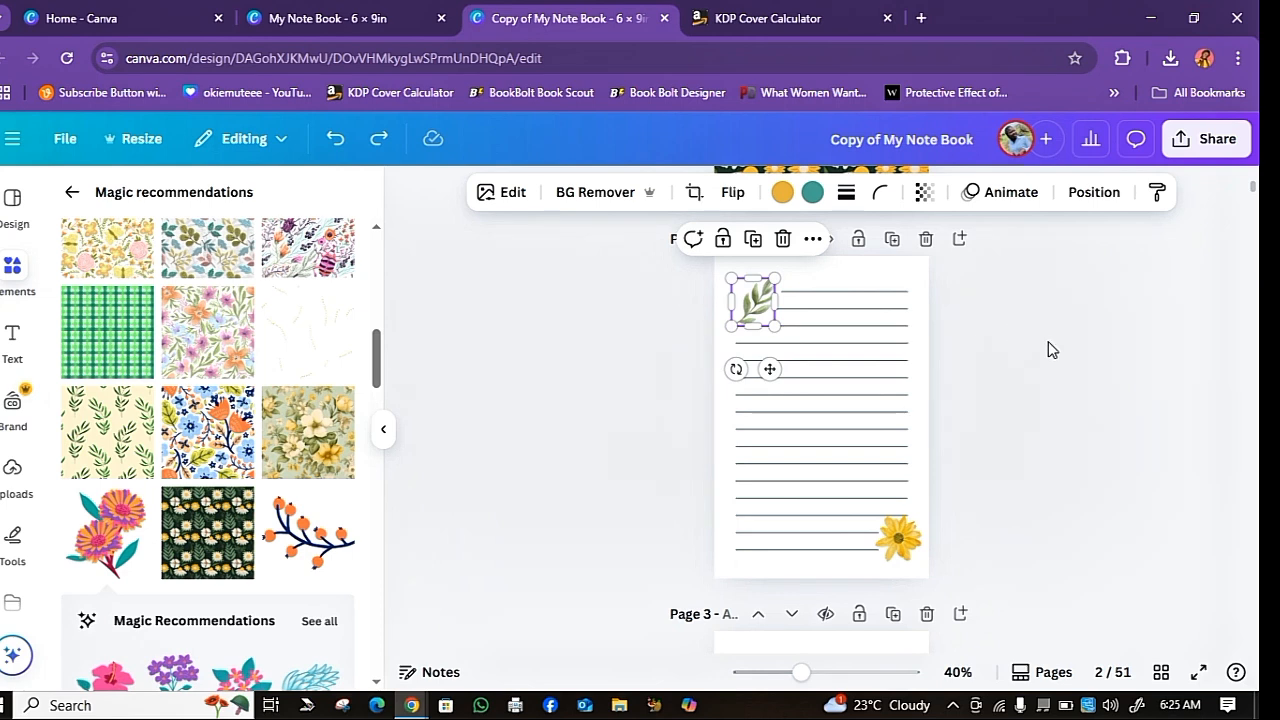
Delete the leaf sprig from the upper-left corner of page 2
left_click(651, 346)
left_click(755, 300)
left_click(812, 239)
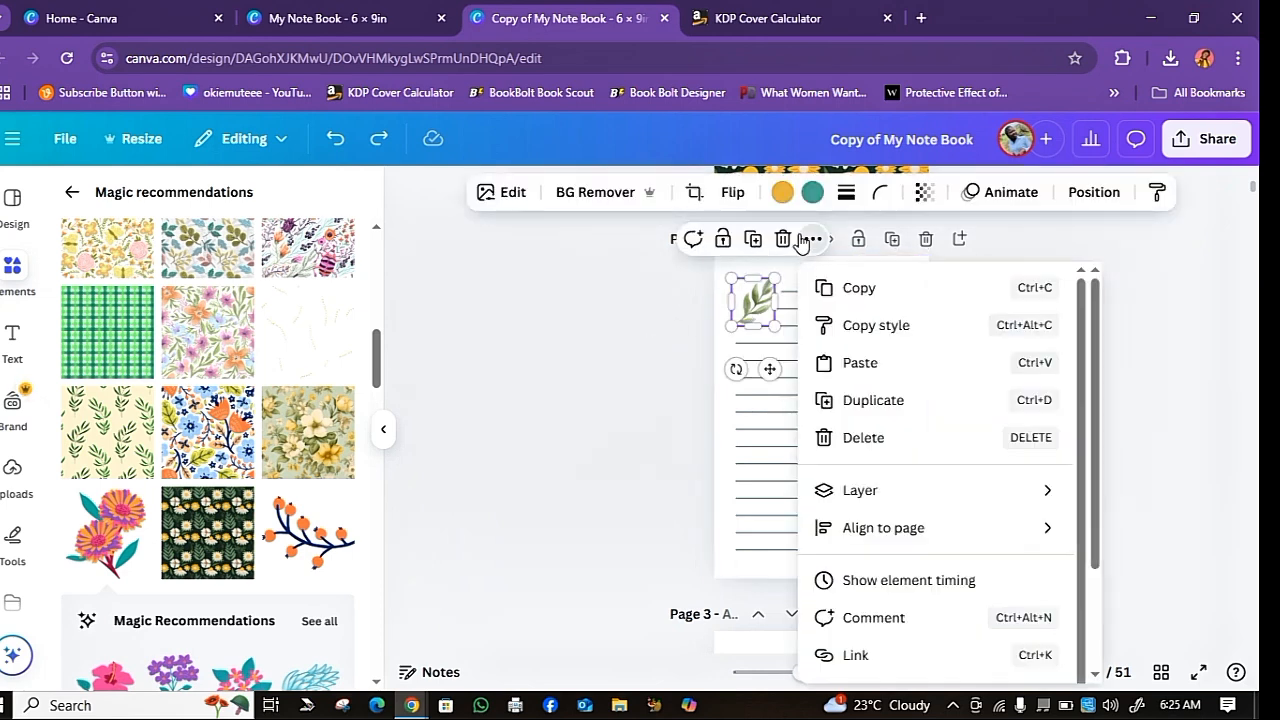
left_click(783, 239)
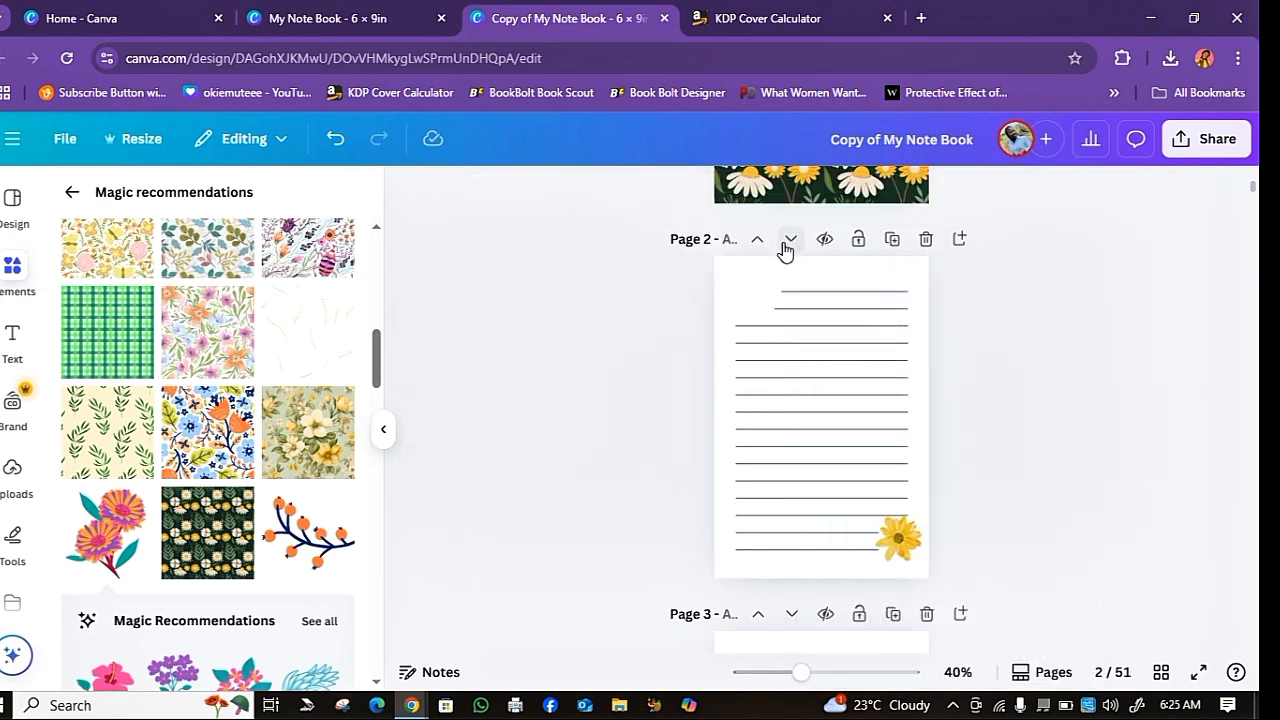
Delete the yellow flower from the lower-right corner of page 2 and browse the recommended graphics for a replacement
left_click(905, 532)
left_click(926, 480)
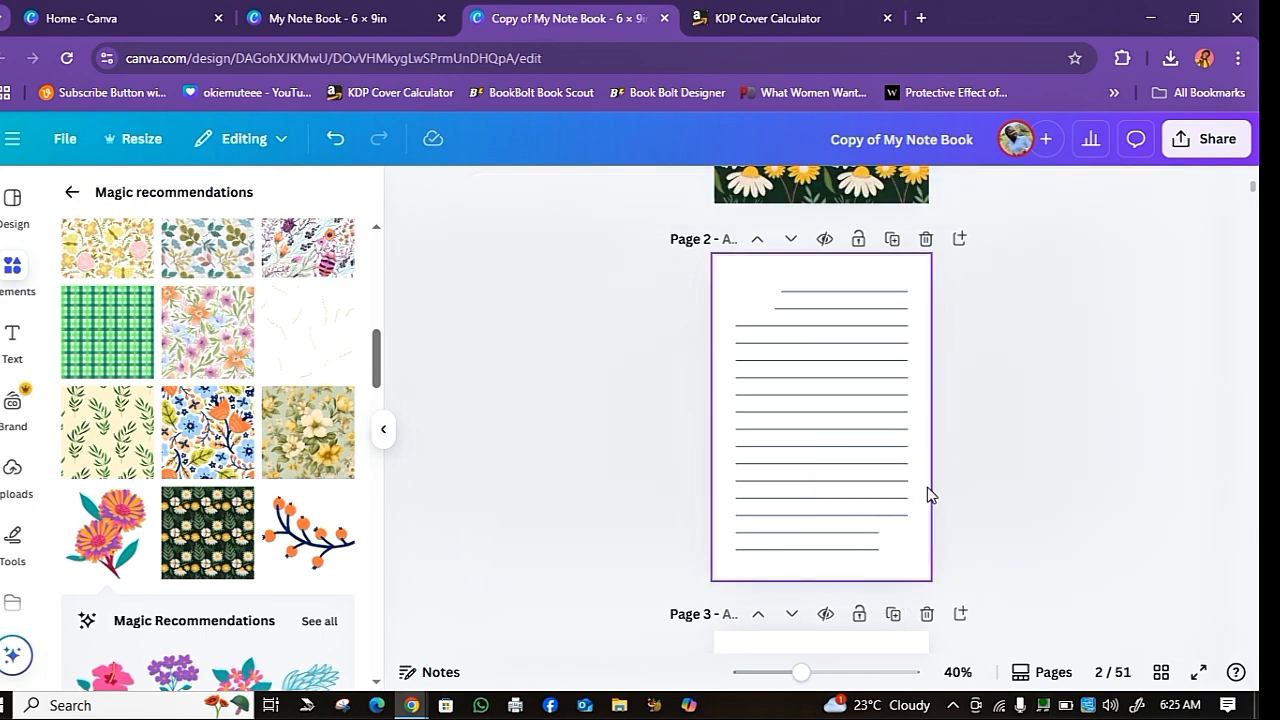
scroll(150, 450, "down", 3)
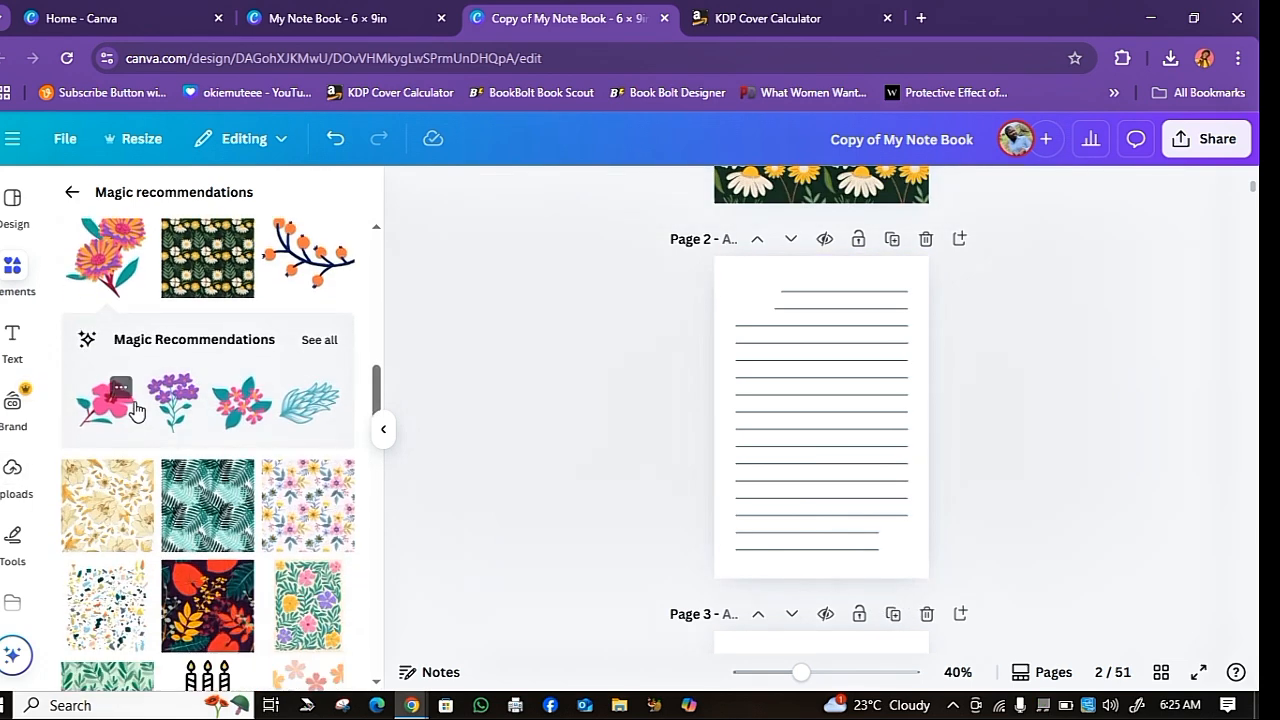
scroll(149, 486, "down", 2)
scroll(149, 485, "up", 5)
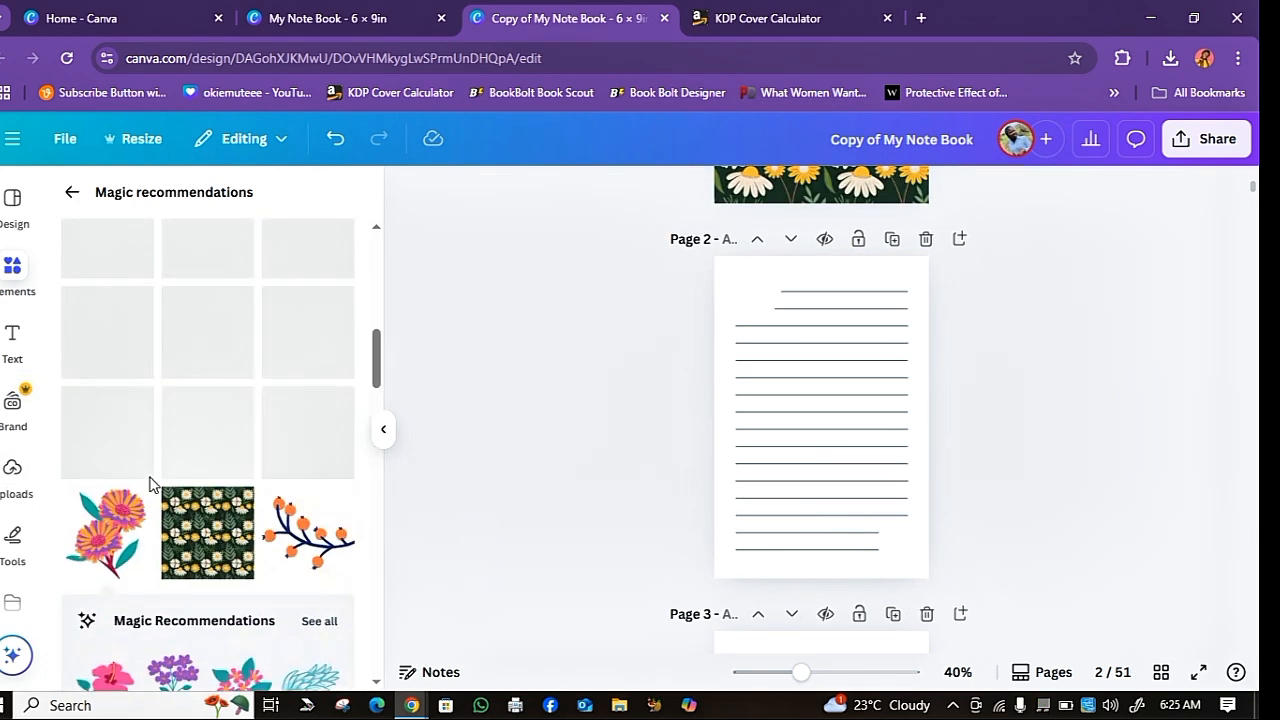
scroll(150, 480, "up", 6)
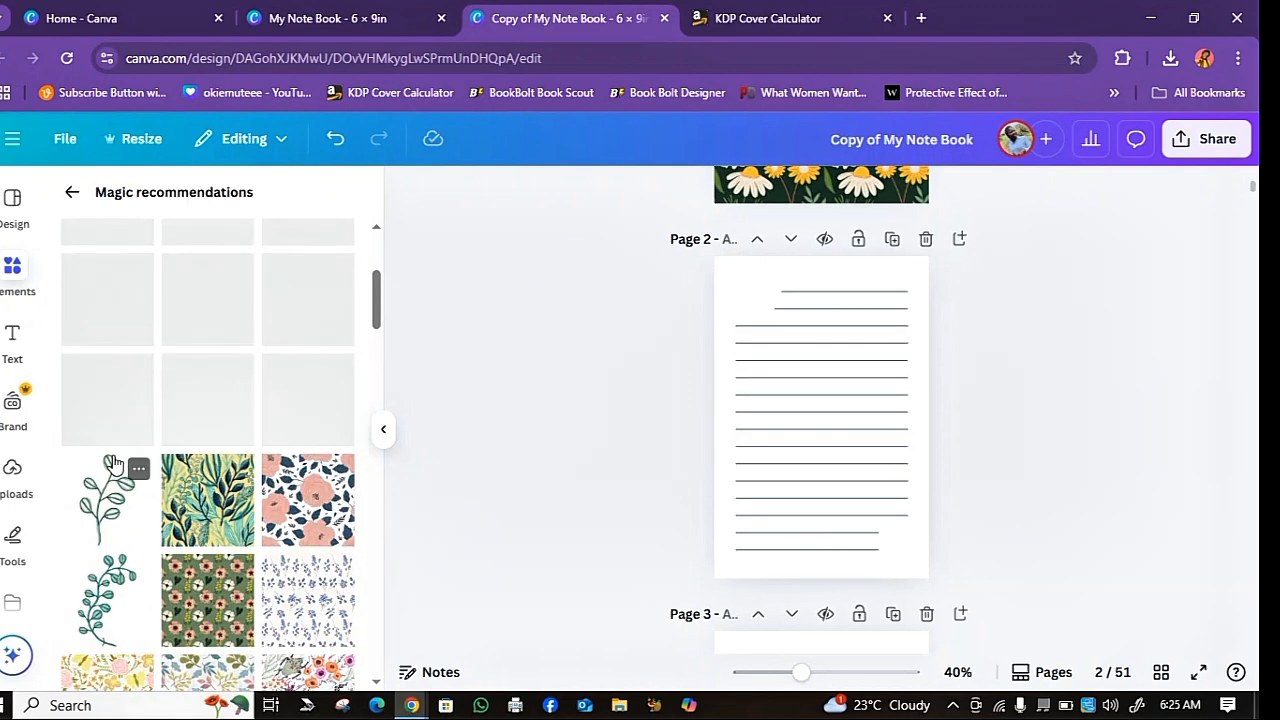
scroll(113, 462, "up", 1)
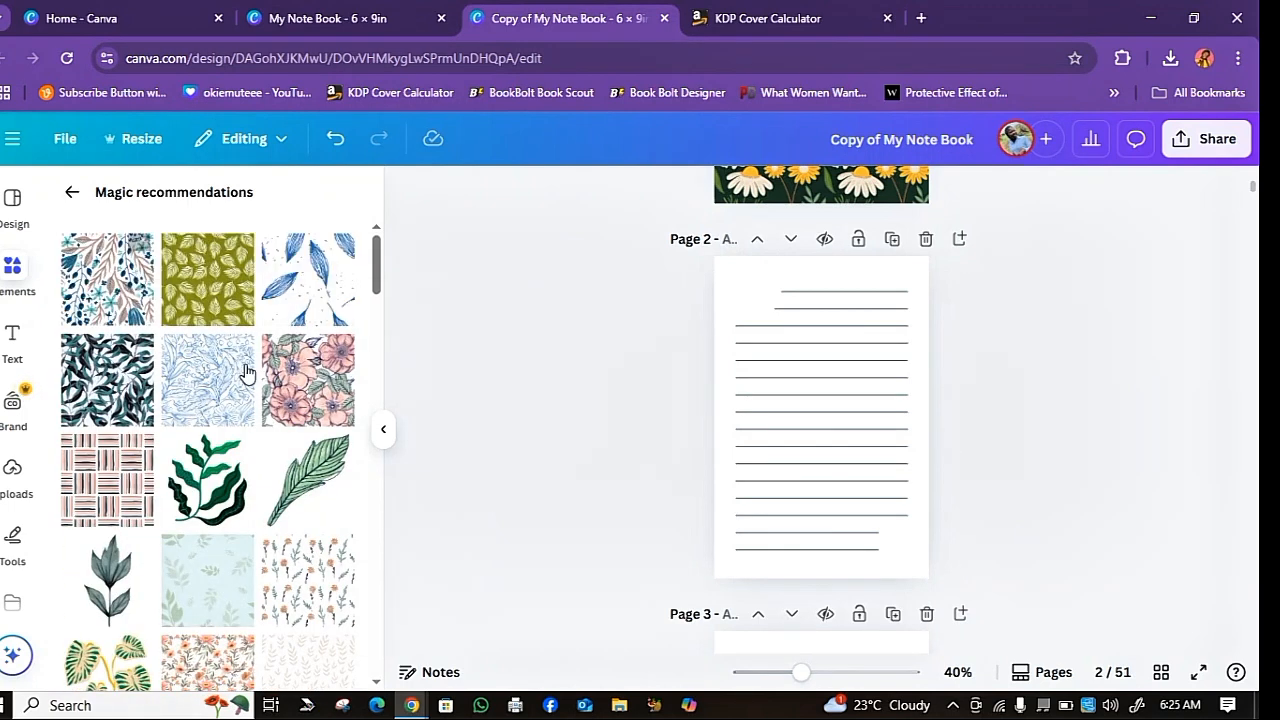
Add the white daisy graphic with the yellow centre to page 2, shrunk to fit the page's lower-right corner
left_click(69, 196)
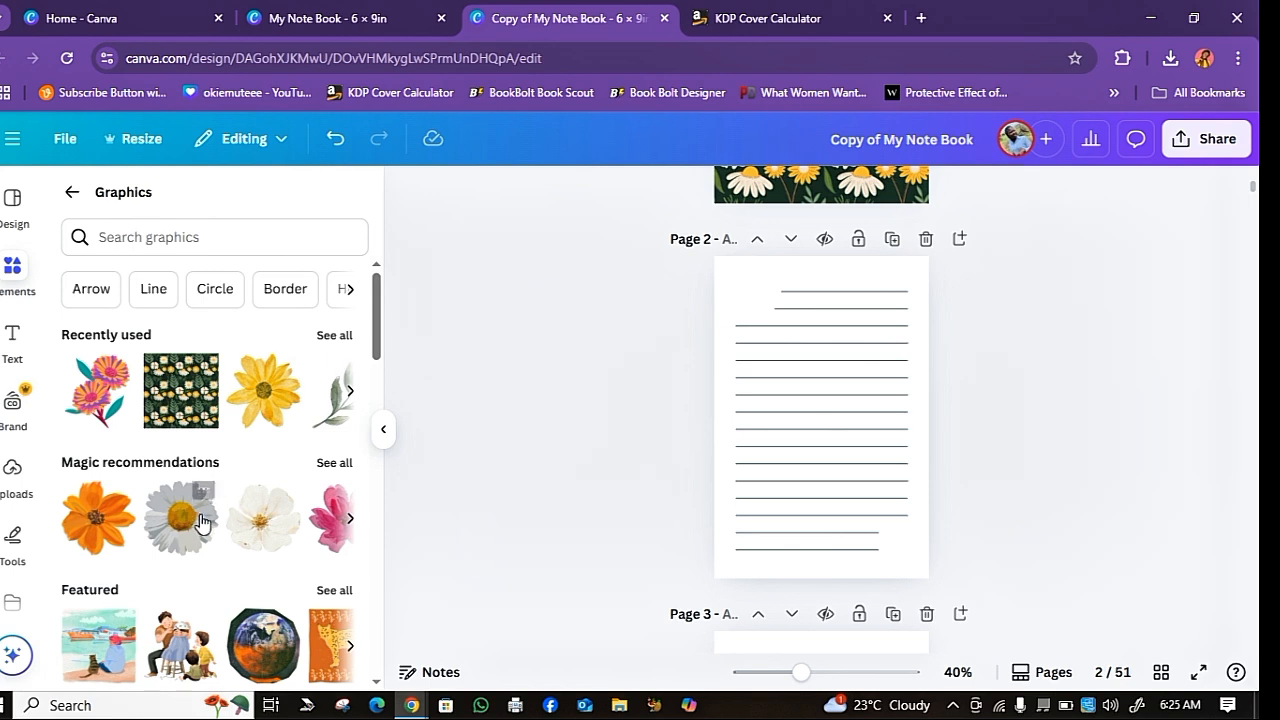
left_click(181, 518)
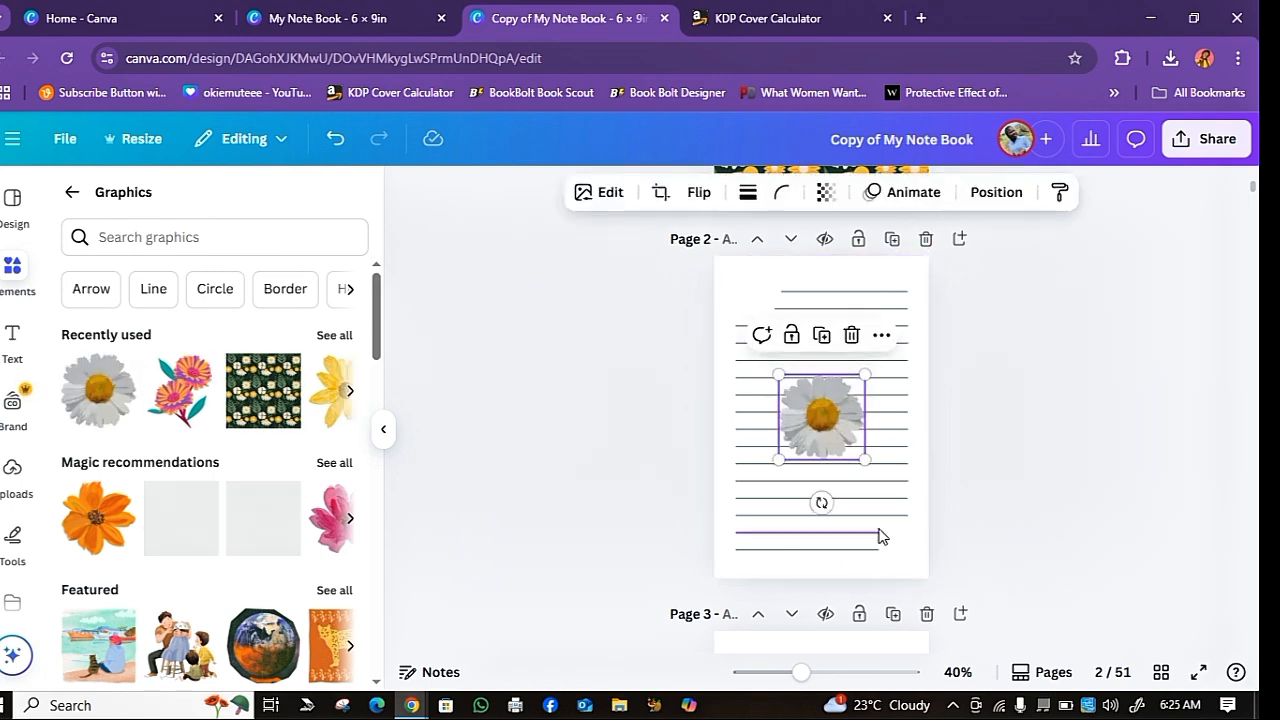
left_click_drag(822, 418, 897, 543)
left_click(947, 506)
left_click(940, 492)
left_click(1063, 489)
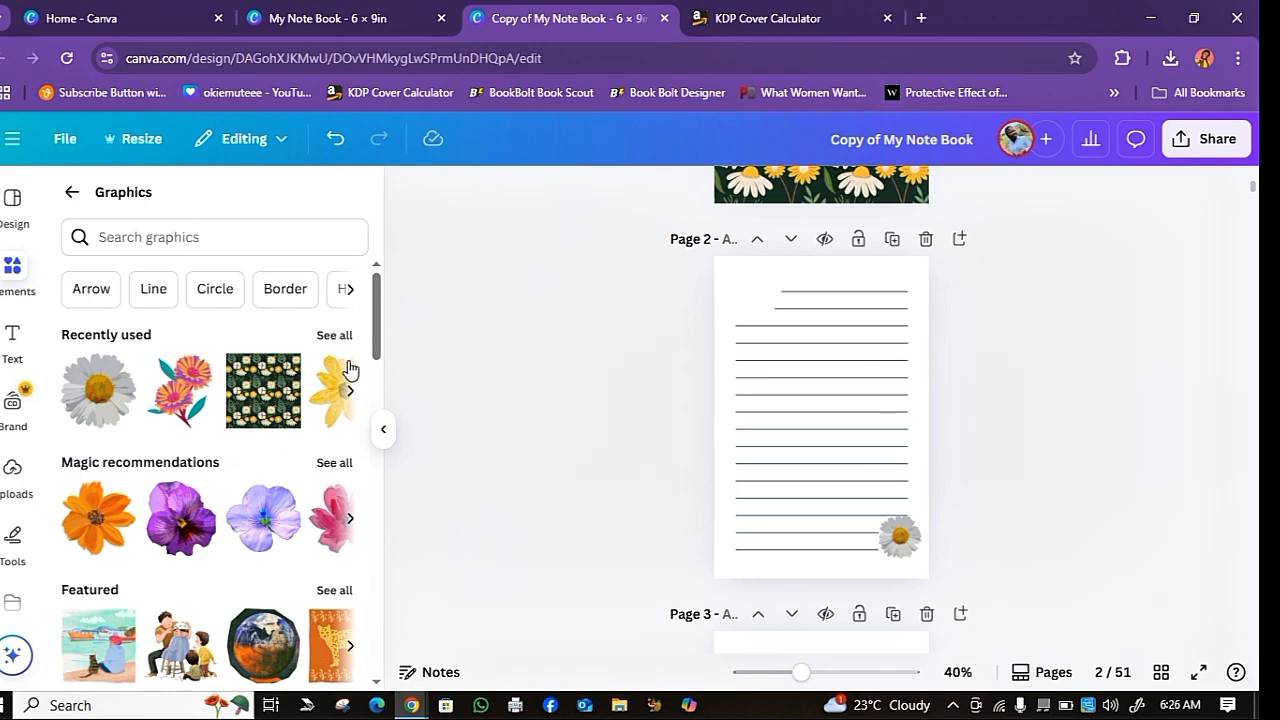
Add the pink watercolour blossom stem from the recommended graphics to page 2, scaled down and tilted in the page's upper-left corner
left_click(334, 463)
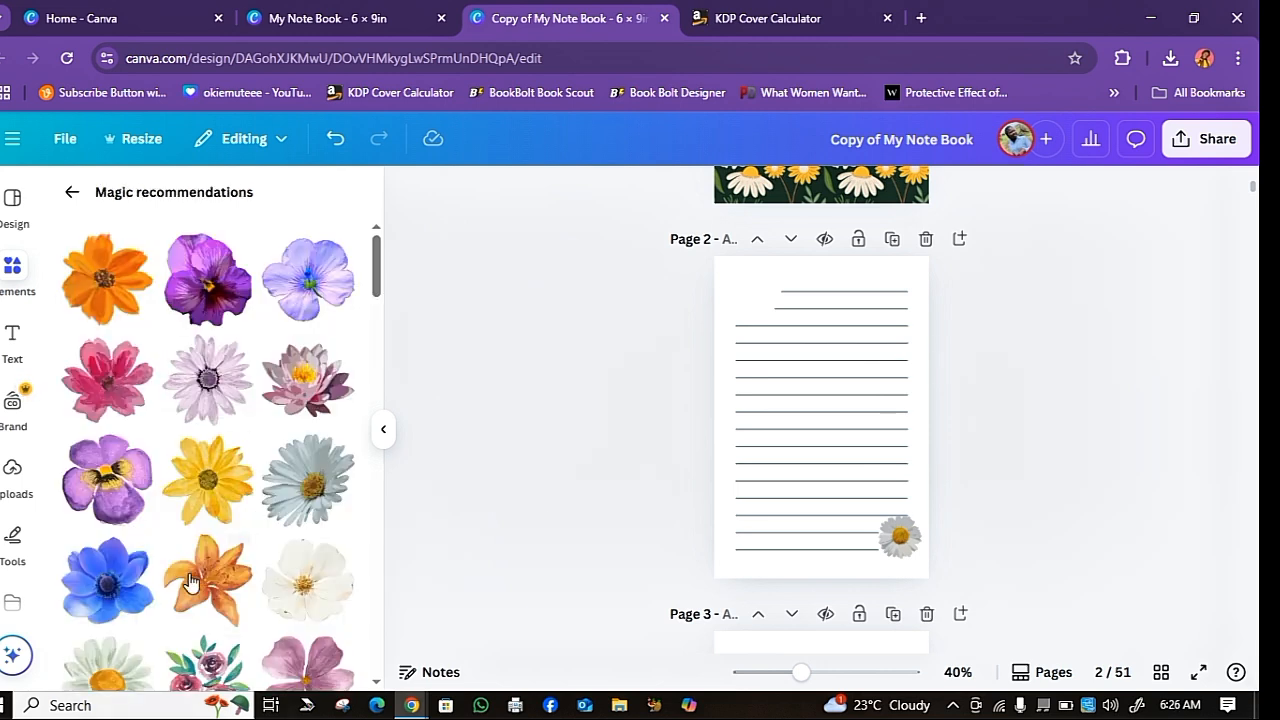
scroll(189, 575, "down", 5)
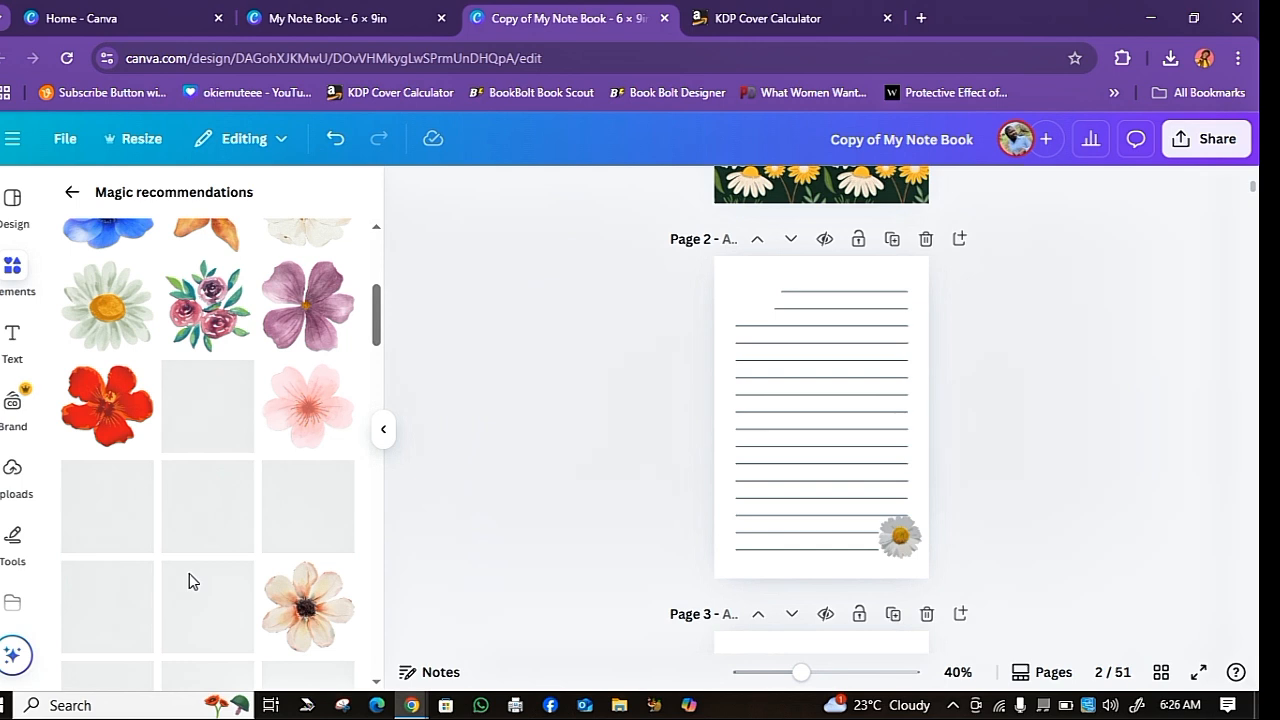
scroll(189, 580, "down", 1)
scroll(189, 580, "down", 5)
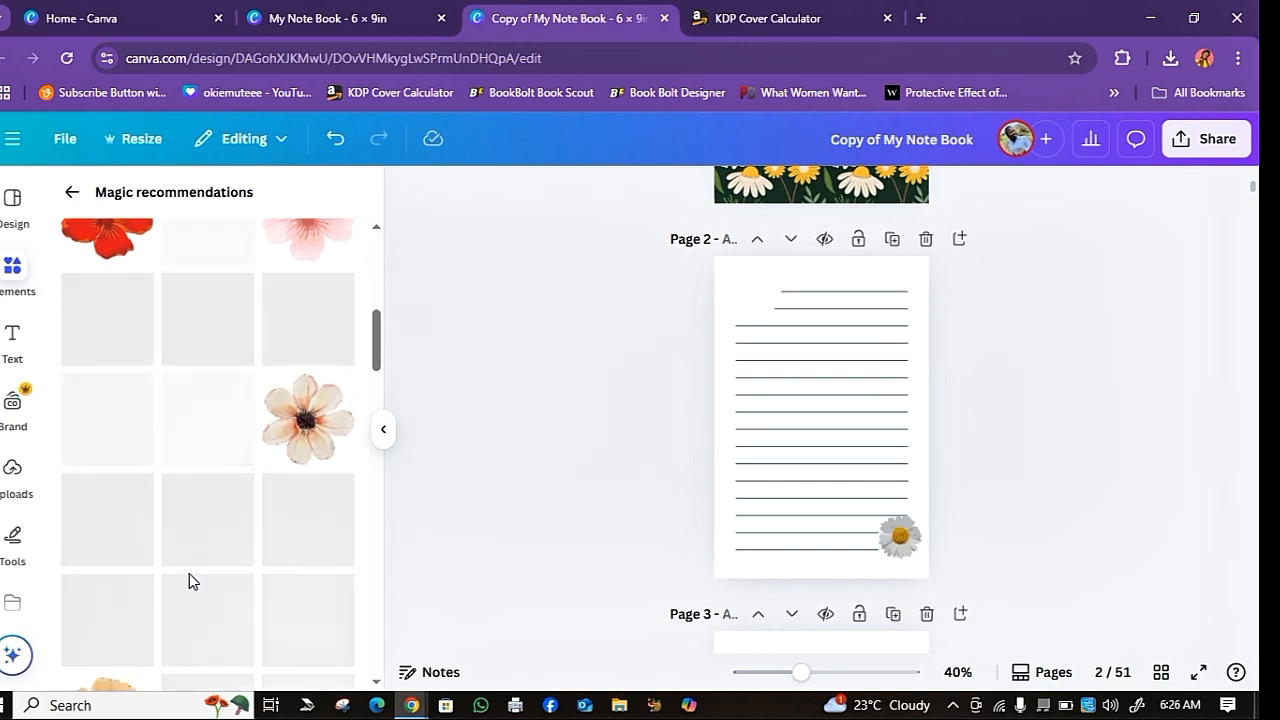
scroll(189, 578, "down", 5)
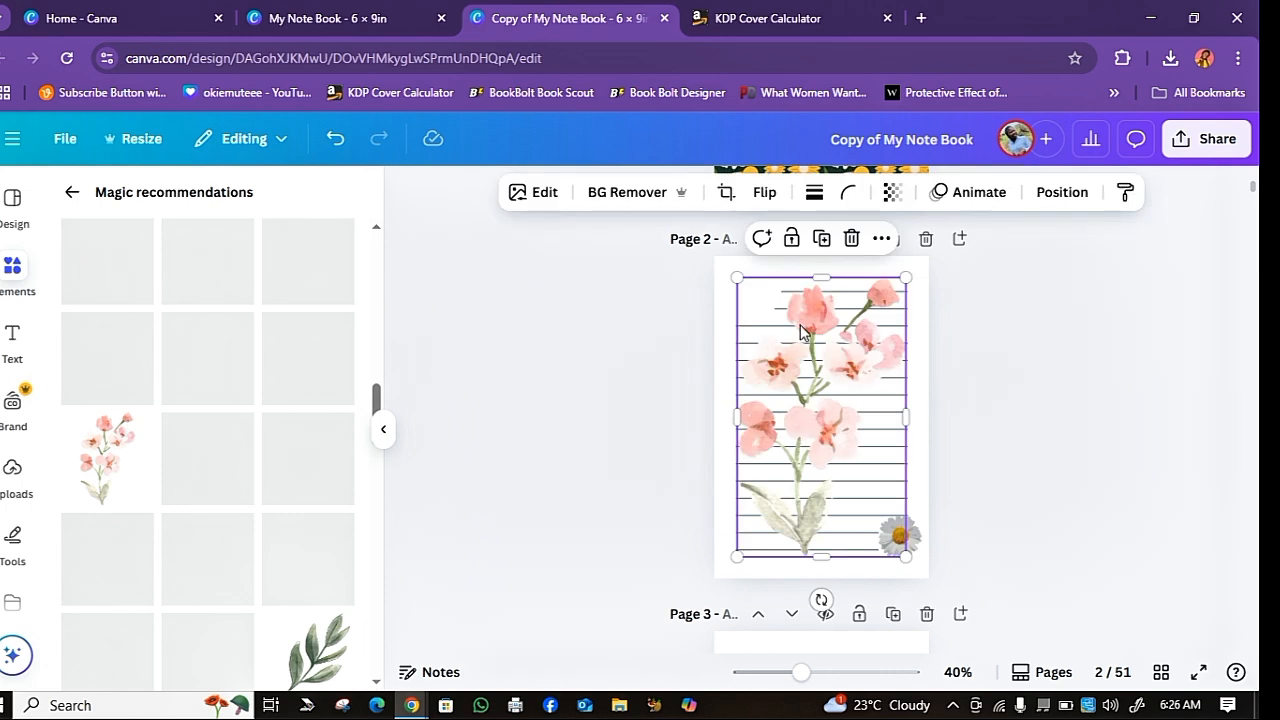
left_click_drag(908, 548, 745, 340)
scroll(797, 293, "up", 3)
scroll(797, 293, "up", 3)
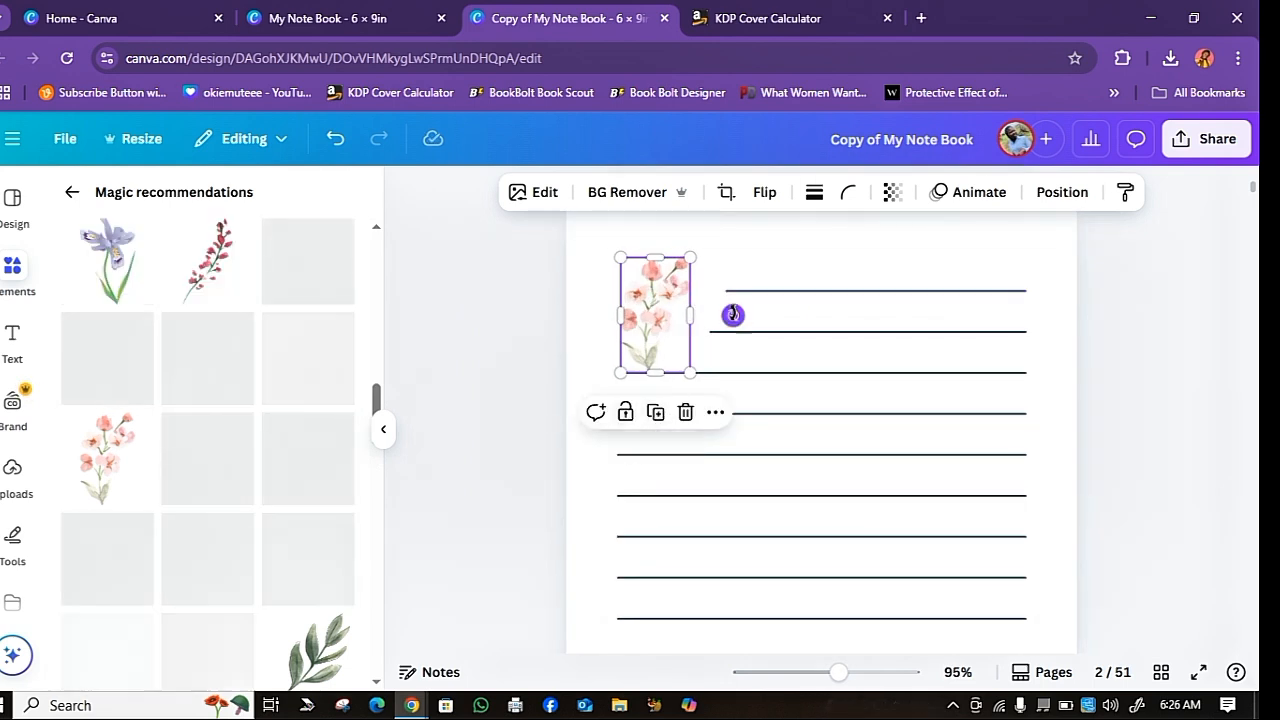
left_click_drag(733, 316, 712, 336)
left_click_drag(710, 272, 717, 265)
Extend the left end of the second writing line on page 2 to reach the pink blossom stem
left_click(806, 333)
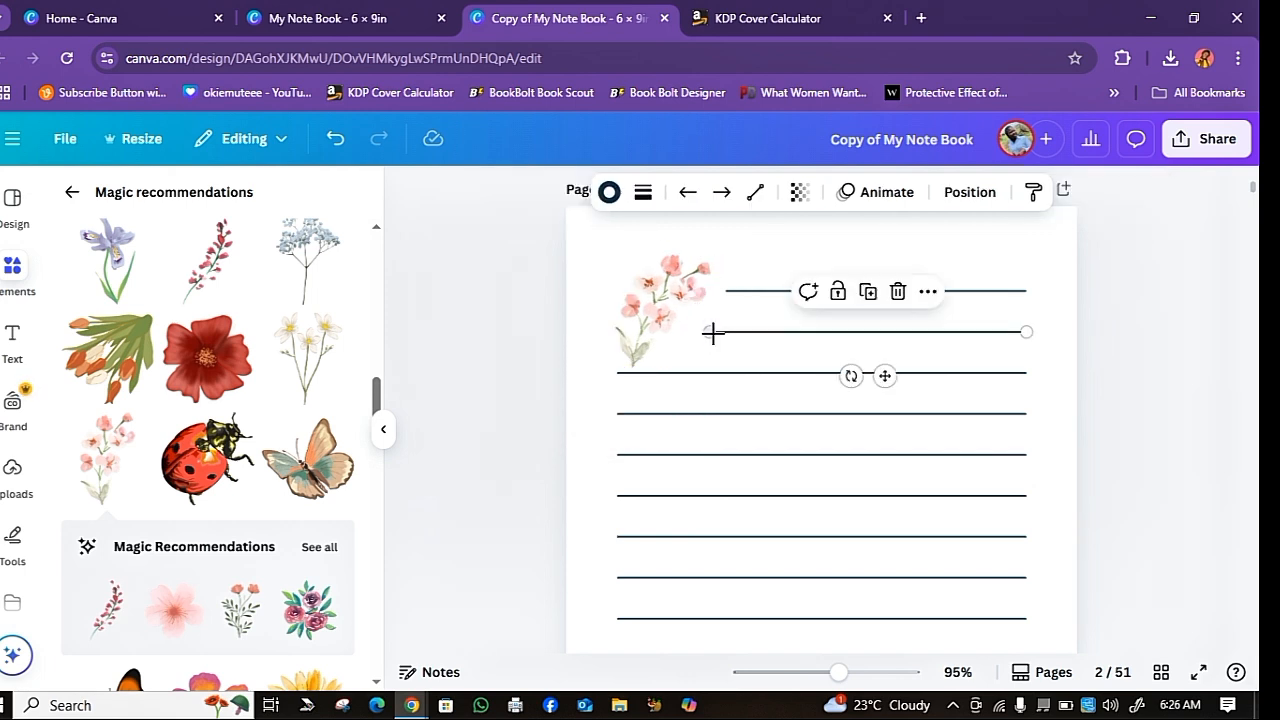
left_click_drag(709, 331, 680, 331)
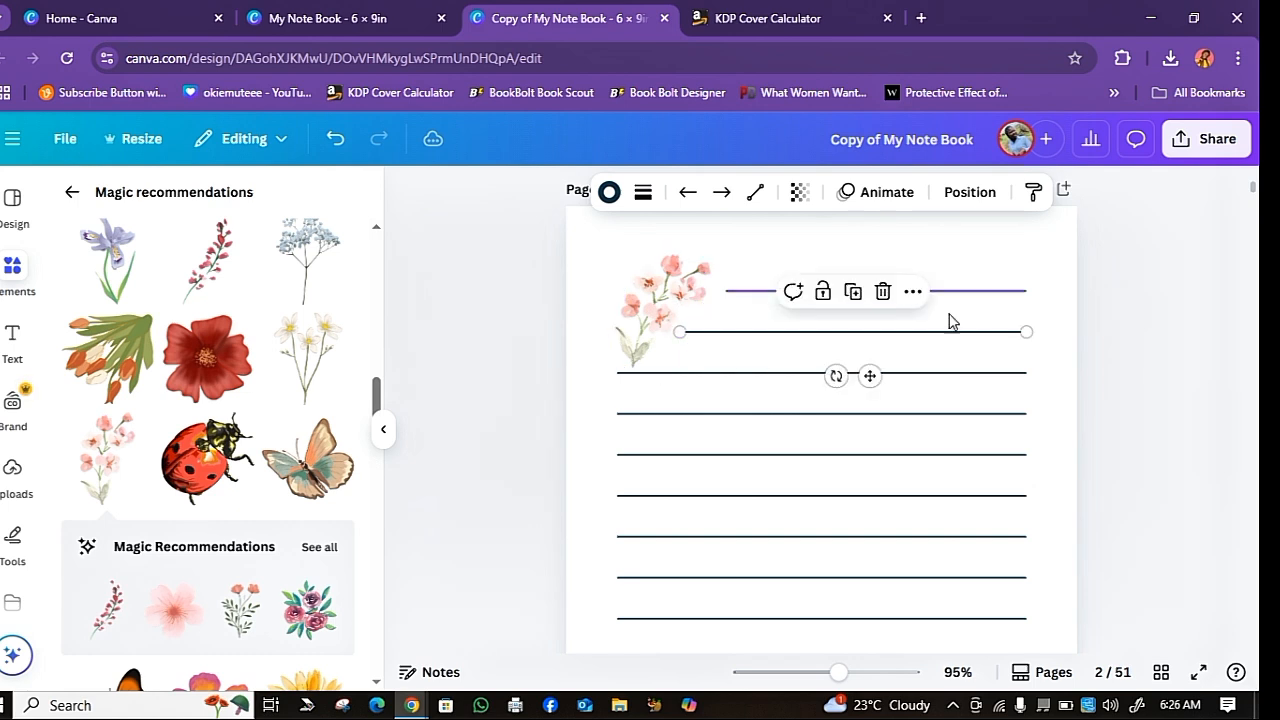
left_click(1157, 363)
scroll(957, 385, "down", 5)
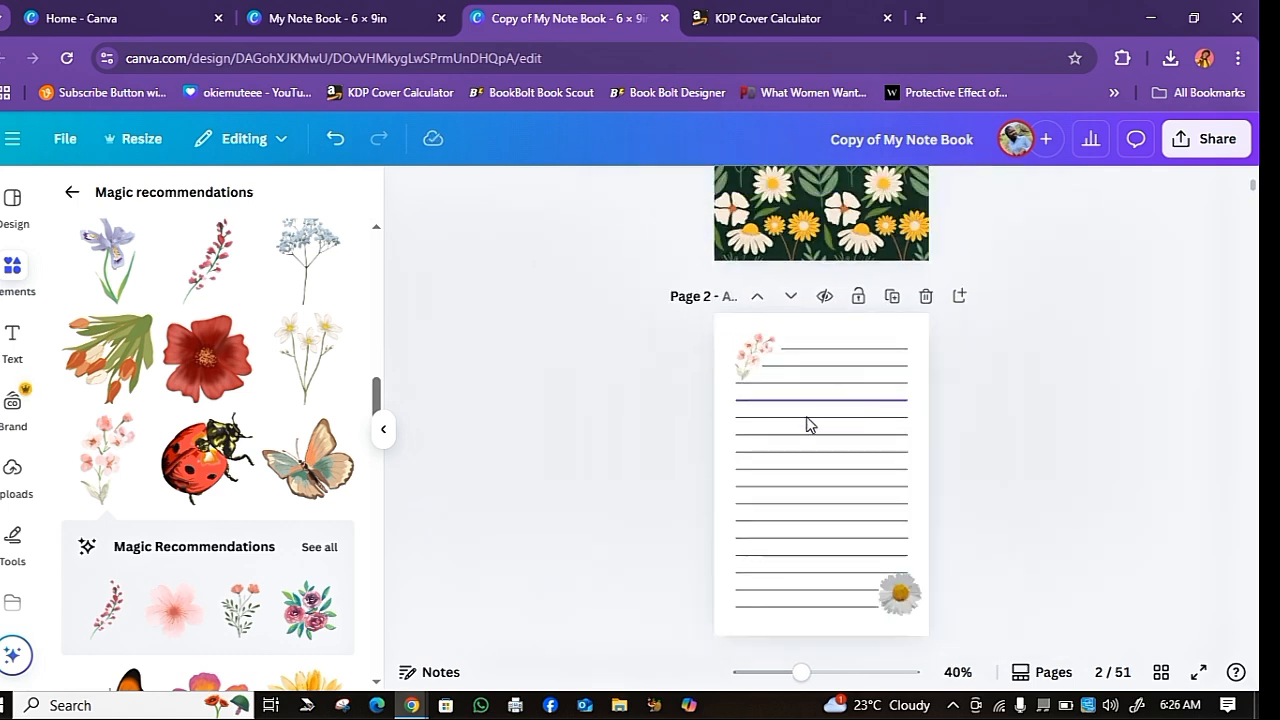
Delete the old leaf-sprig notebook pages one after another, starting with page 3
scroll(980, 550, "down", 3)
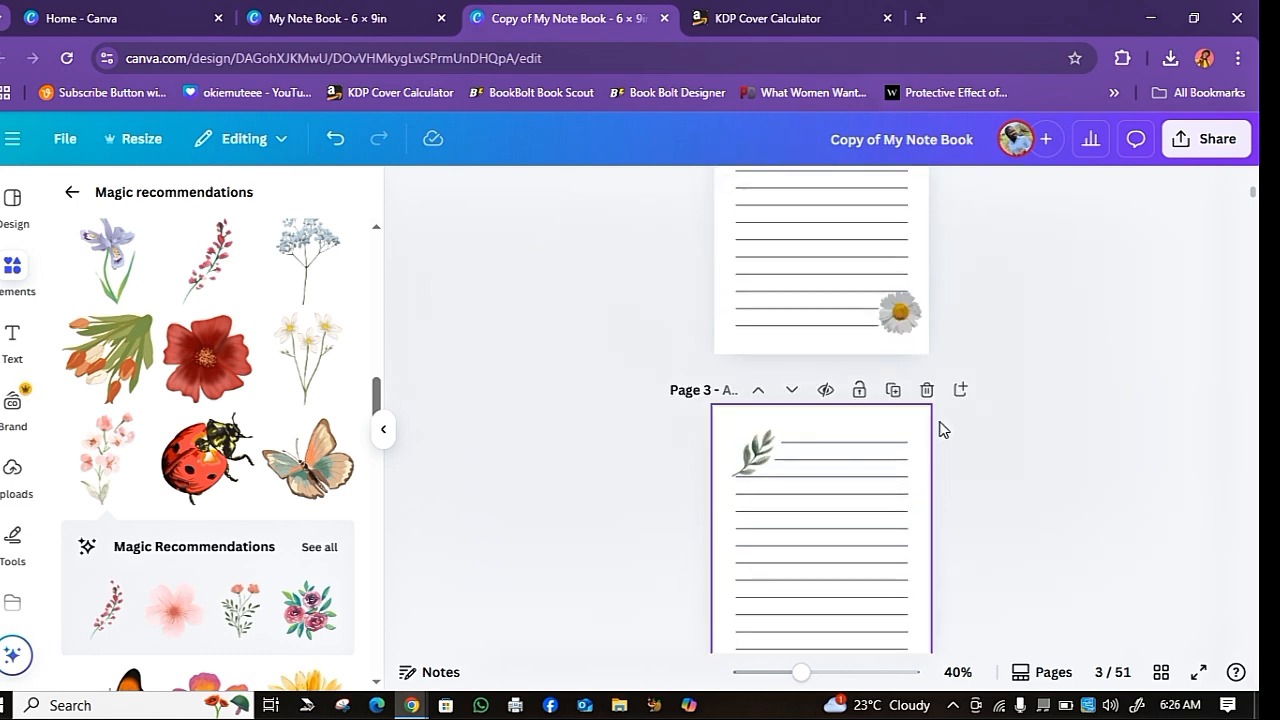
left_click(925, 394)
left_click(925, 393)
left_click(925, 393)
left_click(925, 393)
left_click(925, 393)
left_click(925, 393)
left_click(925, 393)
left_click(925, 393)
left_click(925, 393)
left_click(925, 393)
left_click(925, 393)
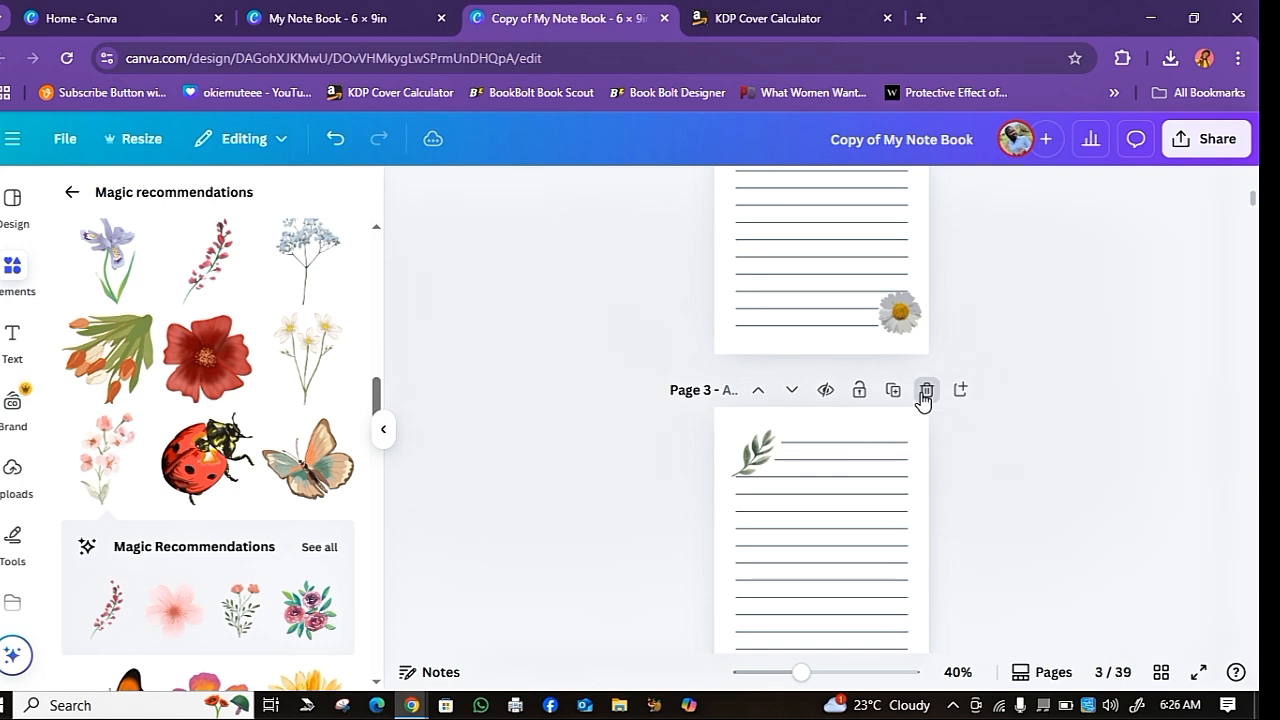